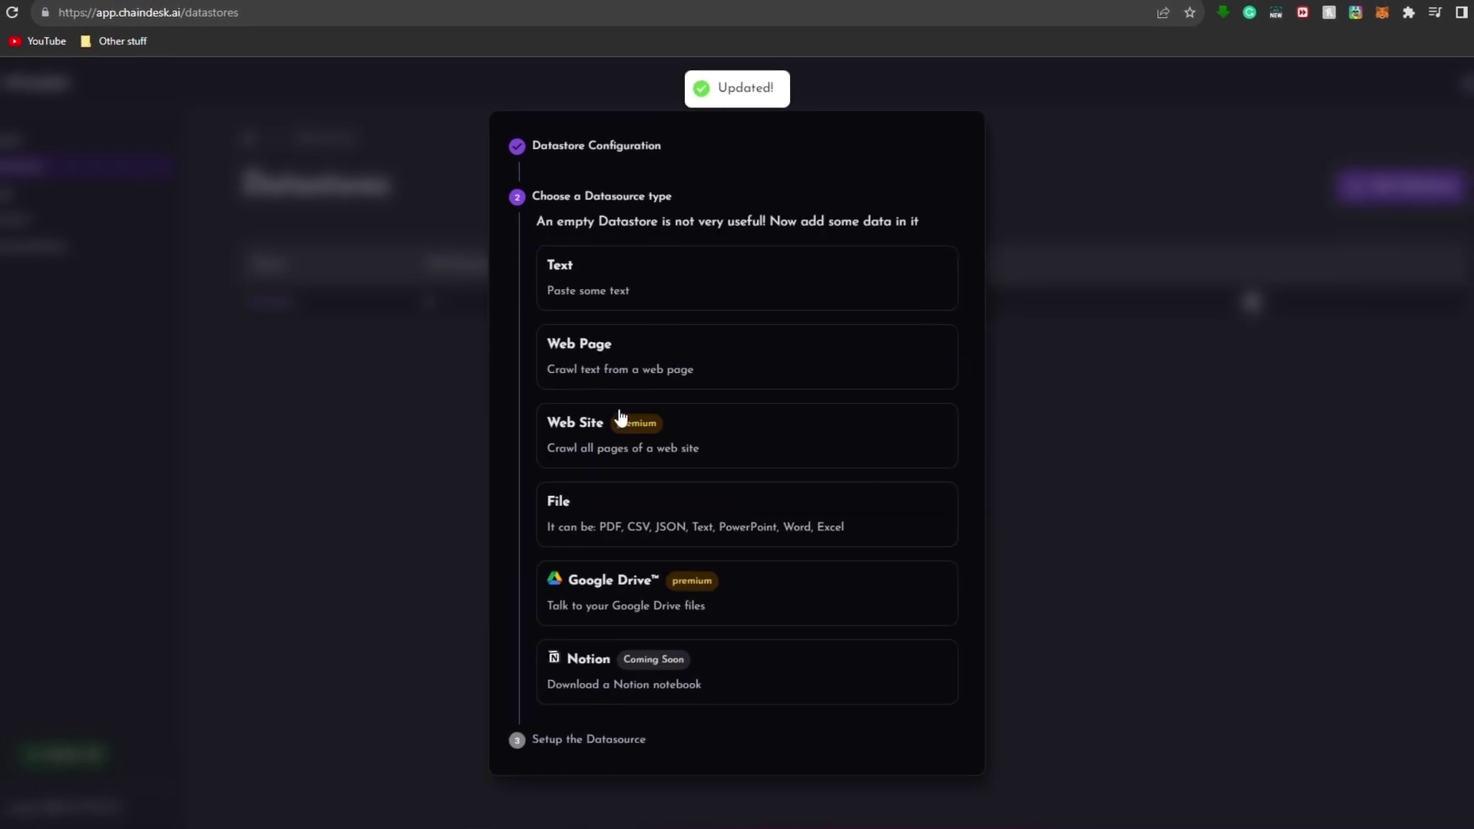
# Add the file ml.docx as a file datasource to the new datastore and finish its setup.
pyautogui.click(576, 500)
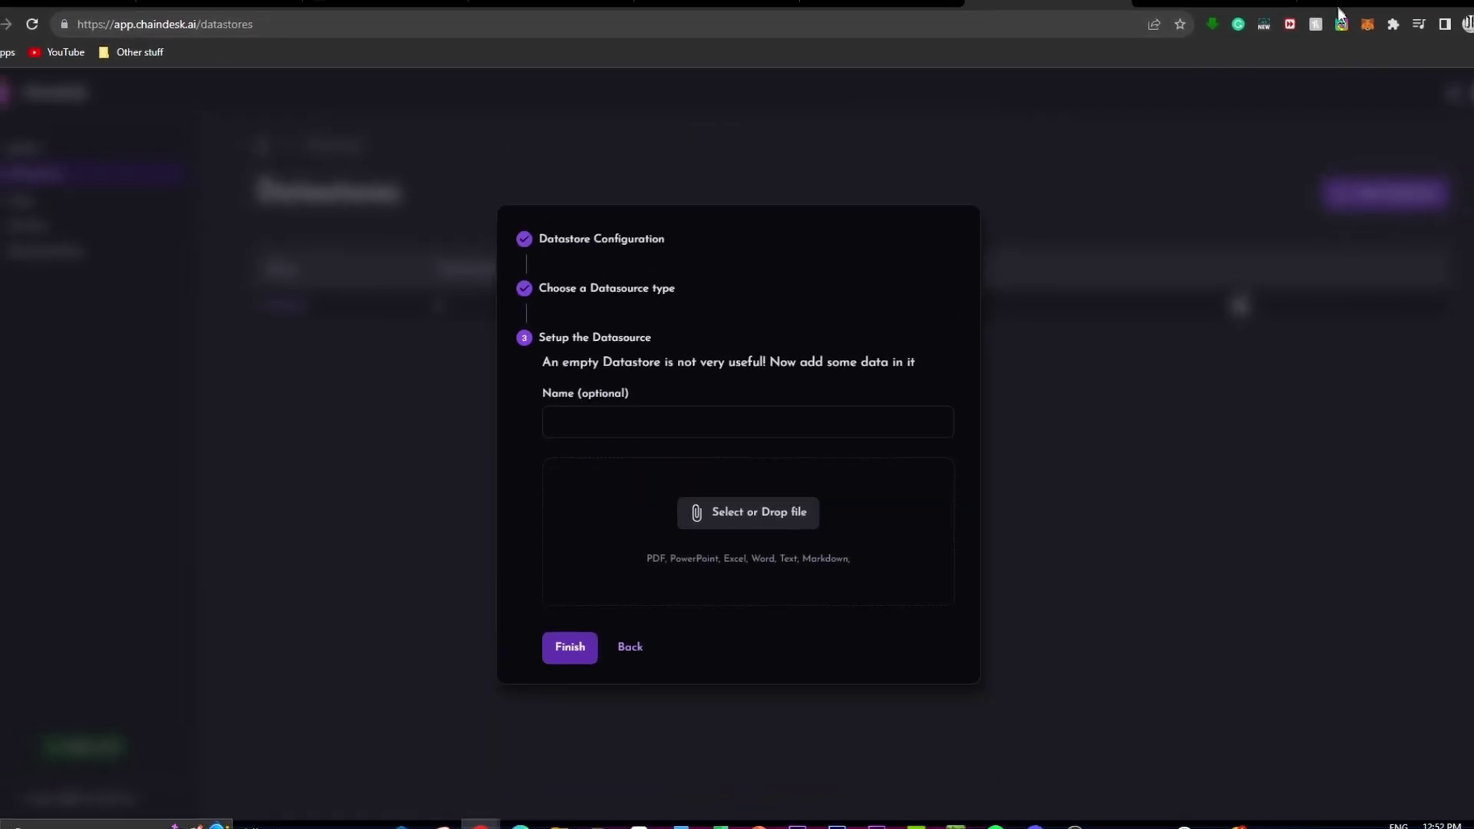
pyautogui.moveTo(1340, 6); pyautogui.dragTo(1379, 26)
pyautogui.moveTo(7, 16); pyautogui.dragTo(739, 565)
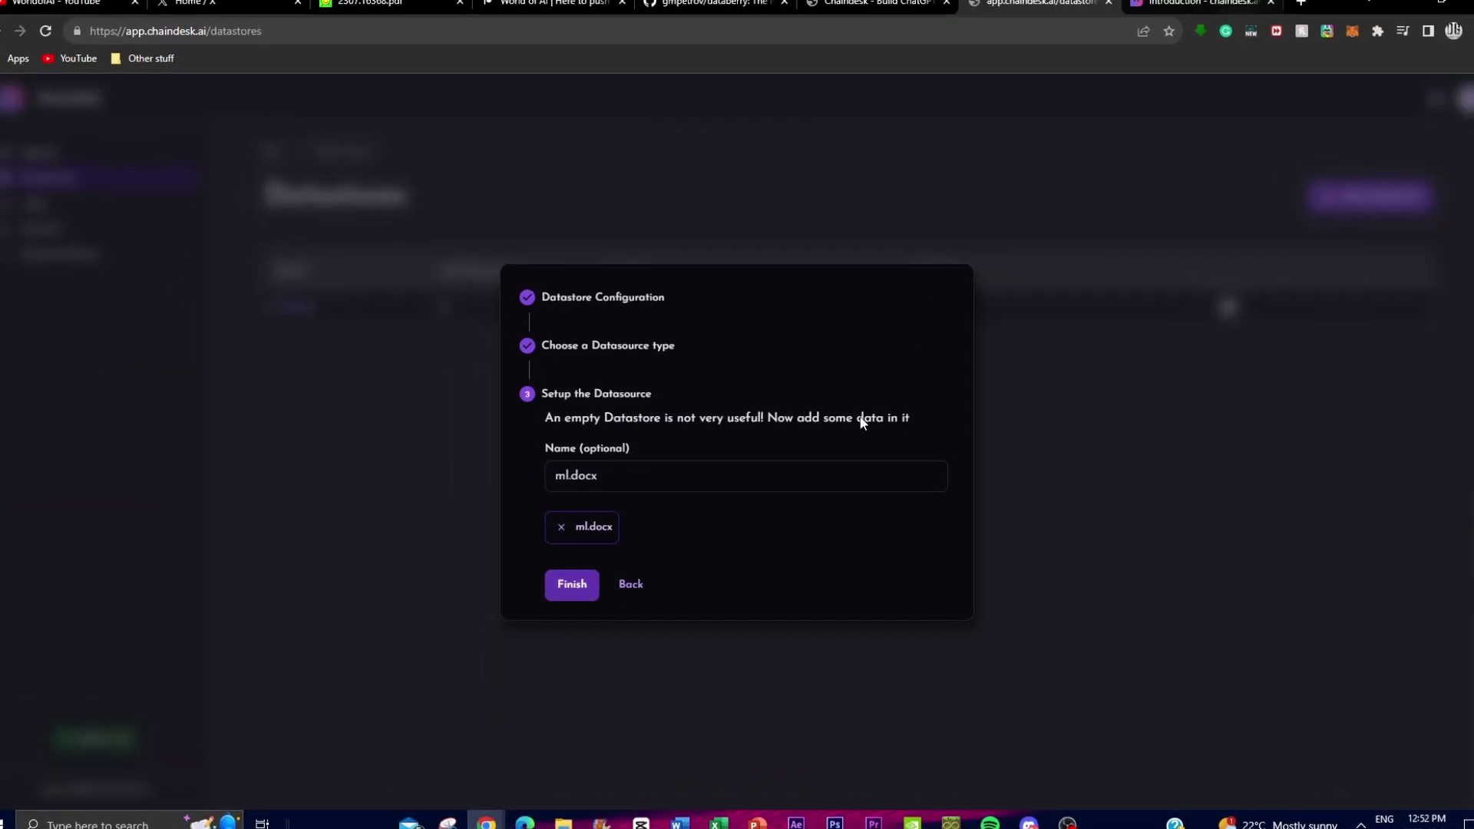
pyautogui.click(636, 609)
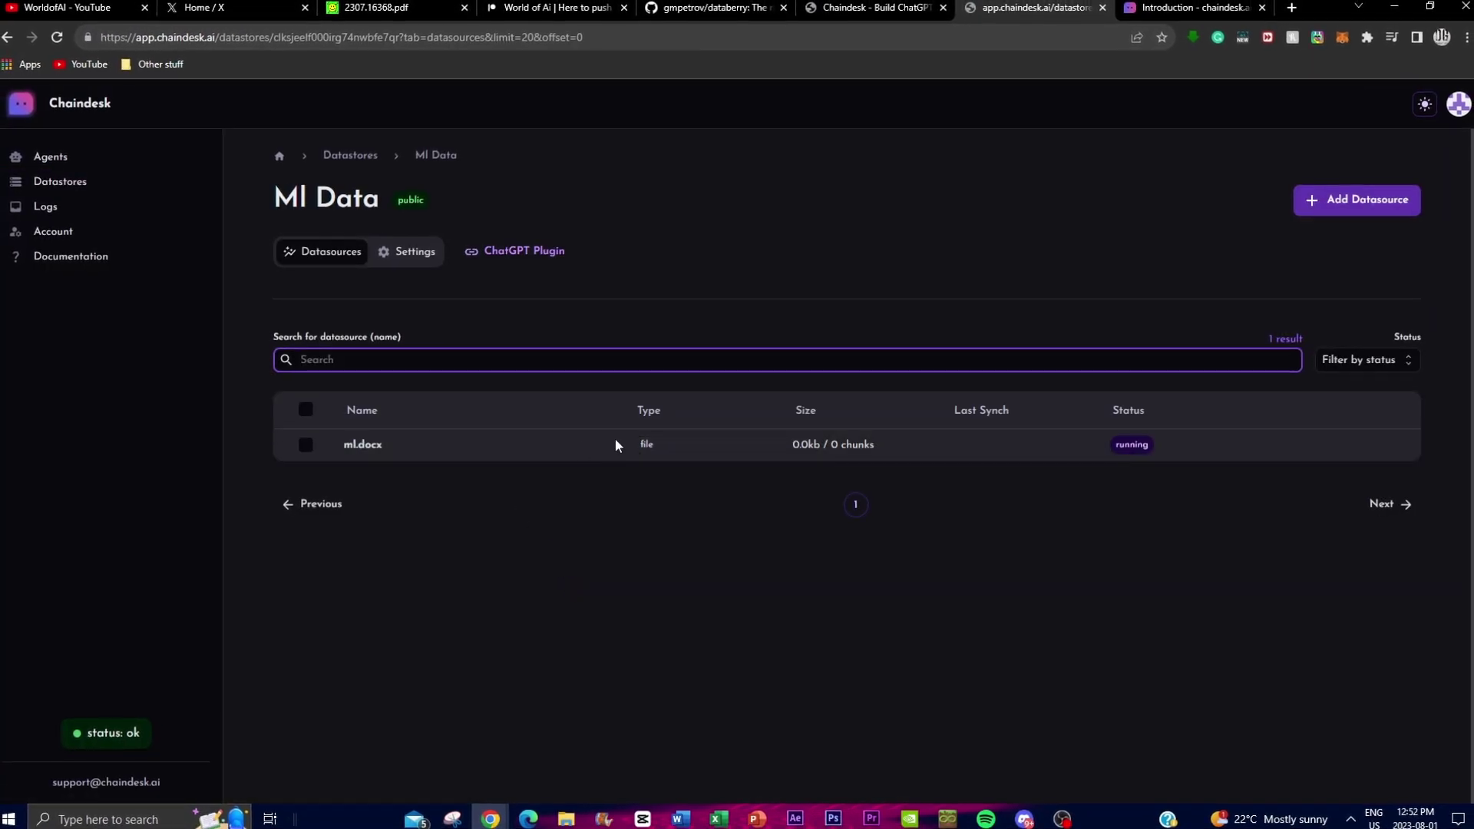
pyautogui.click(48, 182)
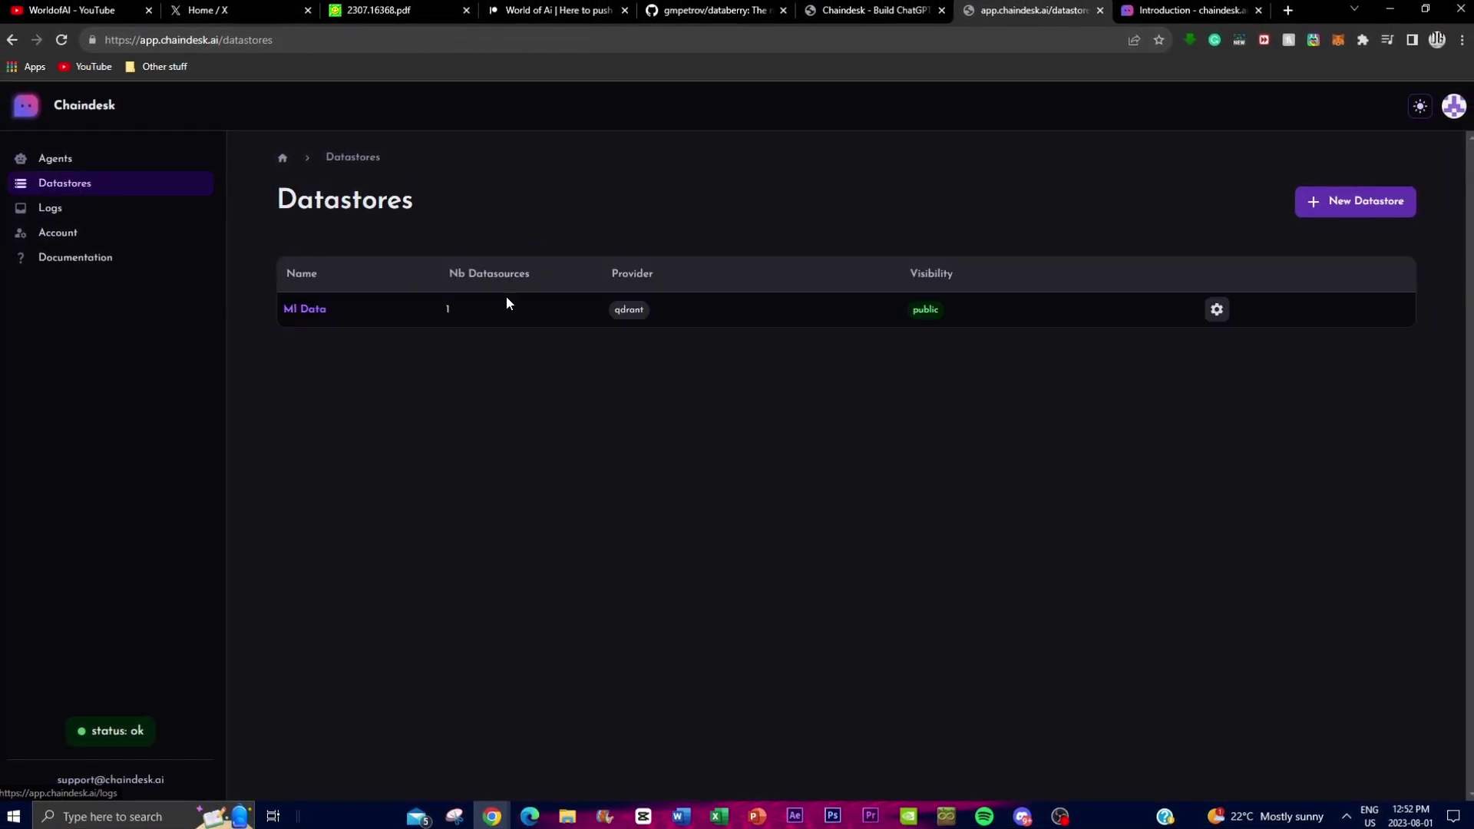
pyautogui.click(1336, 203)
pyautogui.click(799, 273)
# Start a new agent named "WOA Ml Data Chatbot" with a description about chatting with the file and answering questions from it.
pyautogui.click(82, 170)
pyautogui.click(1363, 204)
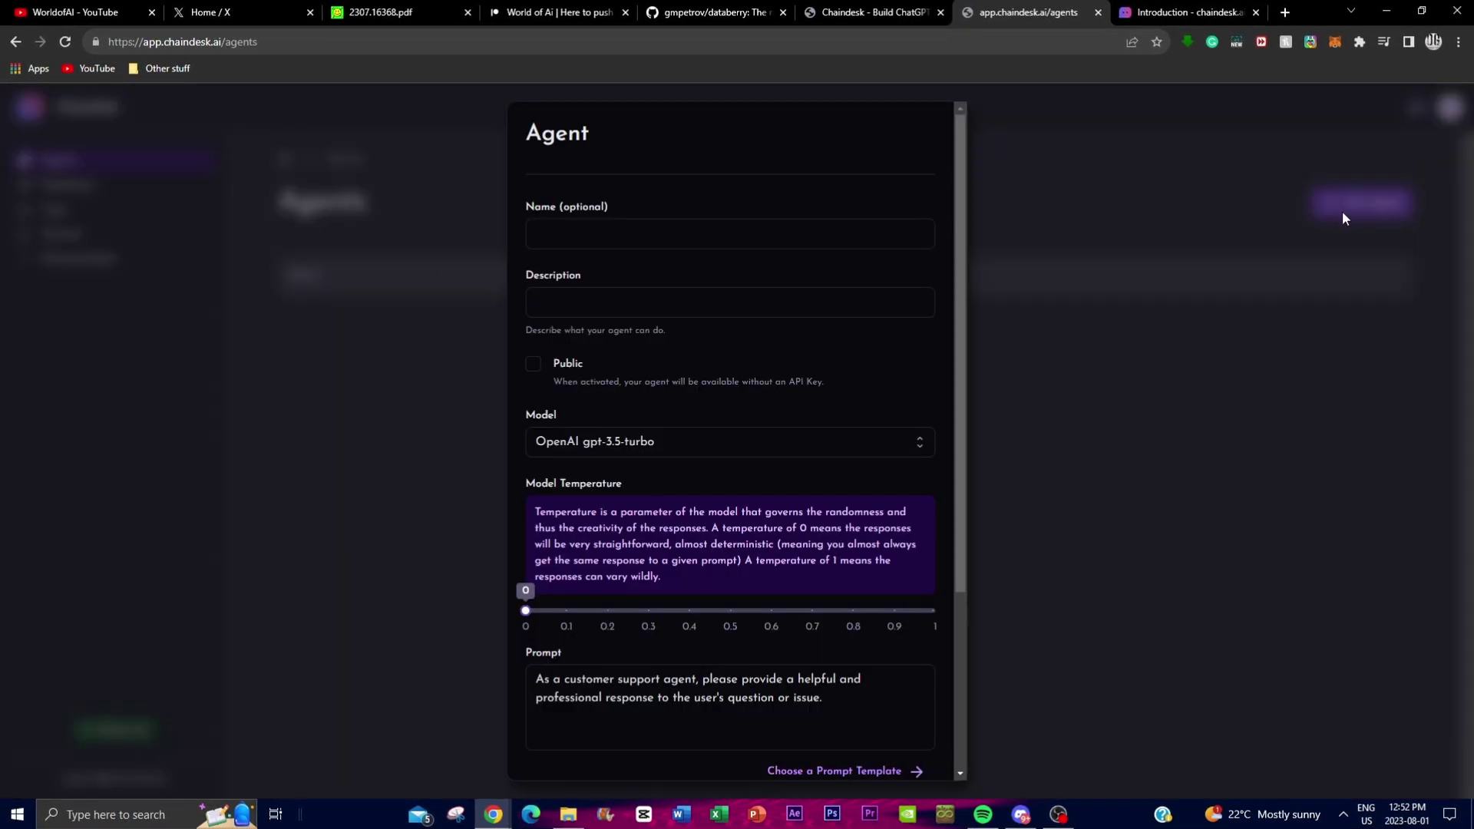
pyautogui.write('WOA')
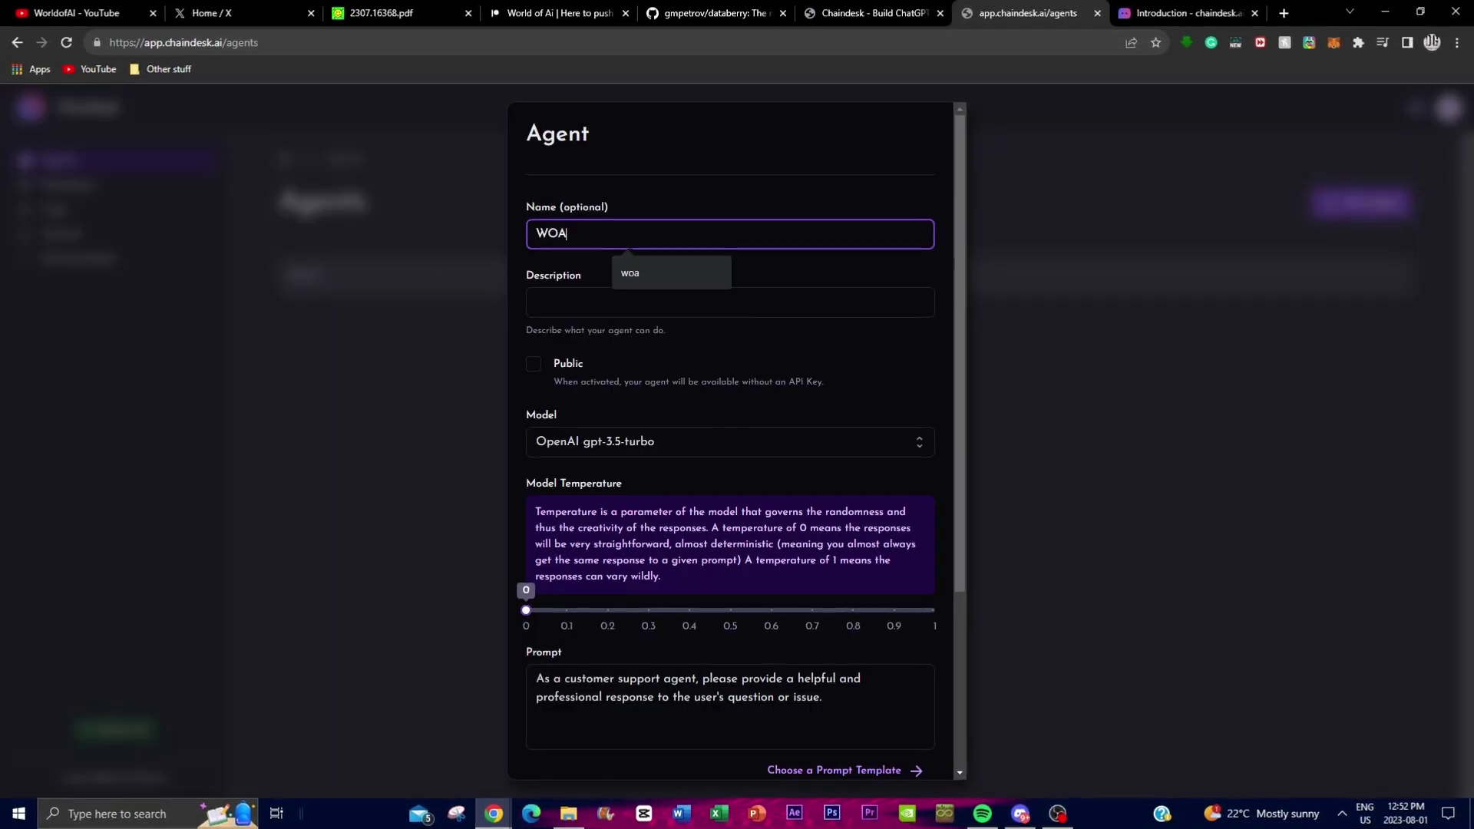
pyautogui.write(' Ml Data Chatbo')
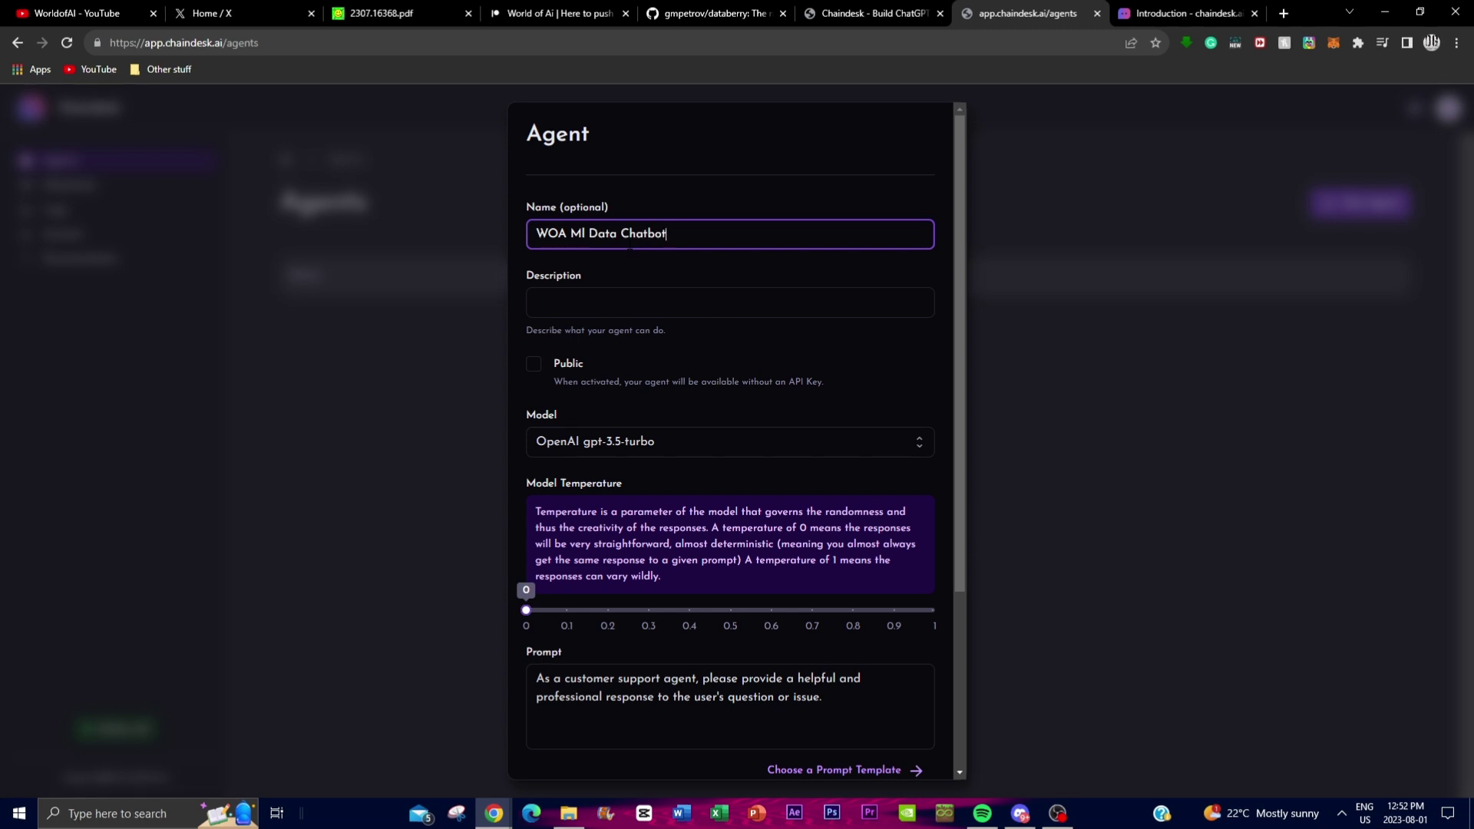
pyautogui.write('t')
pyautogui.press('Tab')
# Make the agent public with a model temperature of 0.01, connect it to the Ml Data datastore, and save it.
pyautogui.click(780, 370)
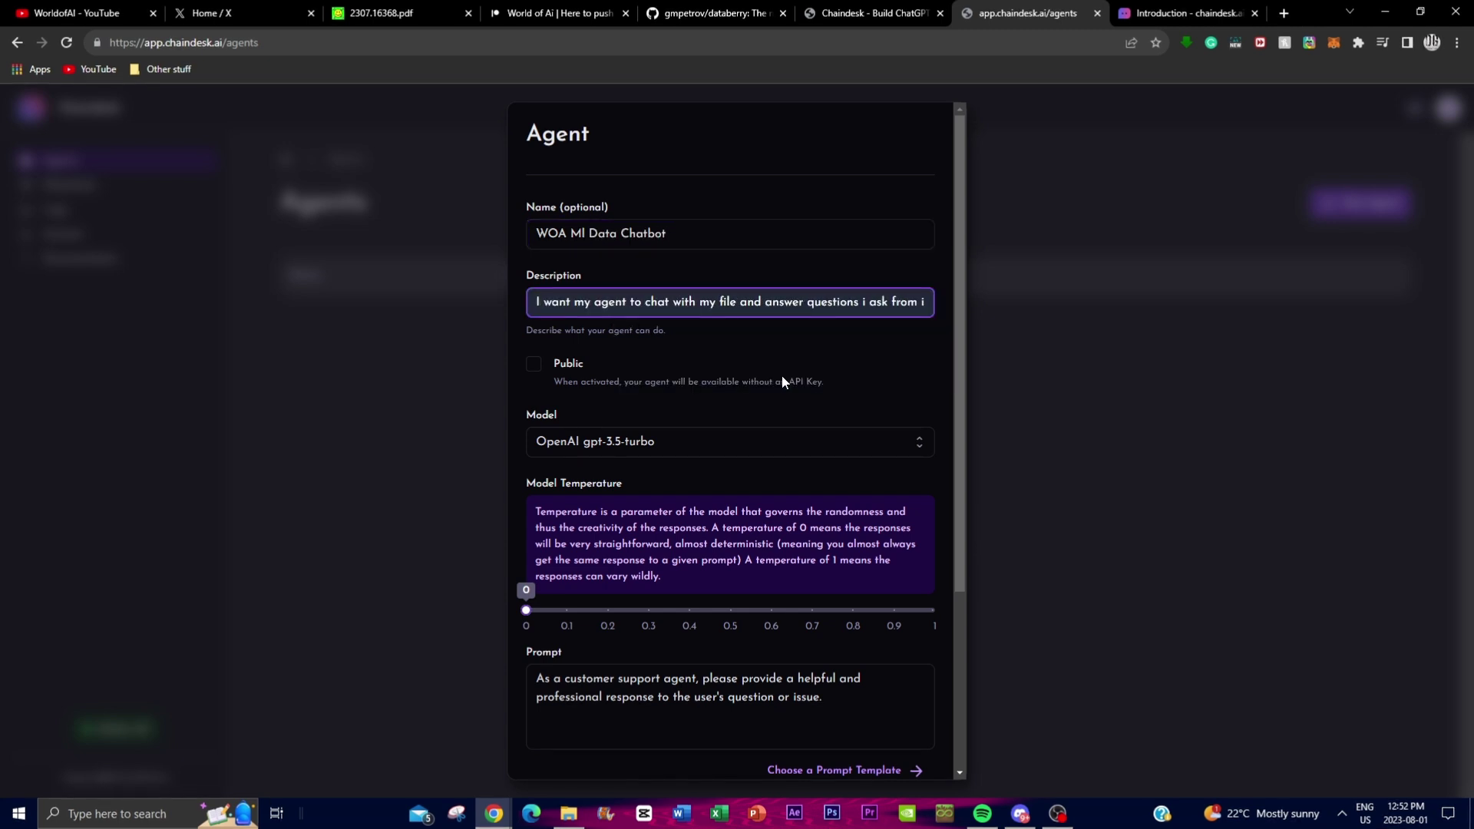
pyautogui.click(527, 614)
pyautogui.scroll(-3, 576, 647)
pyautogui.click(589, 662)
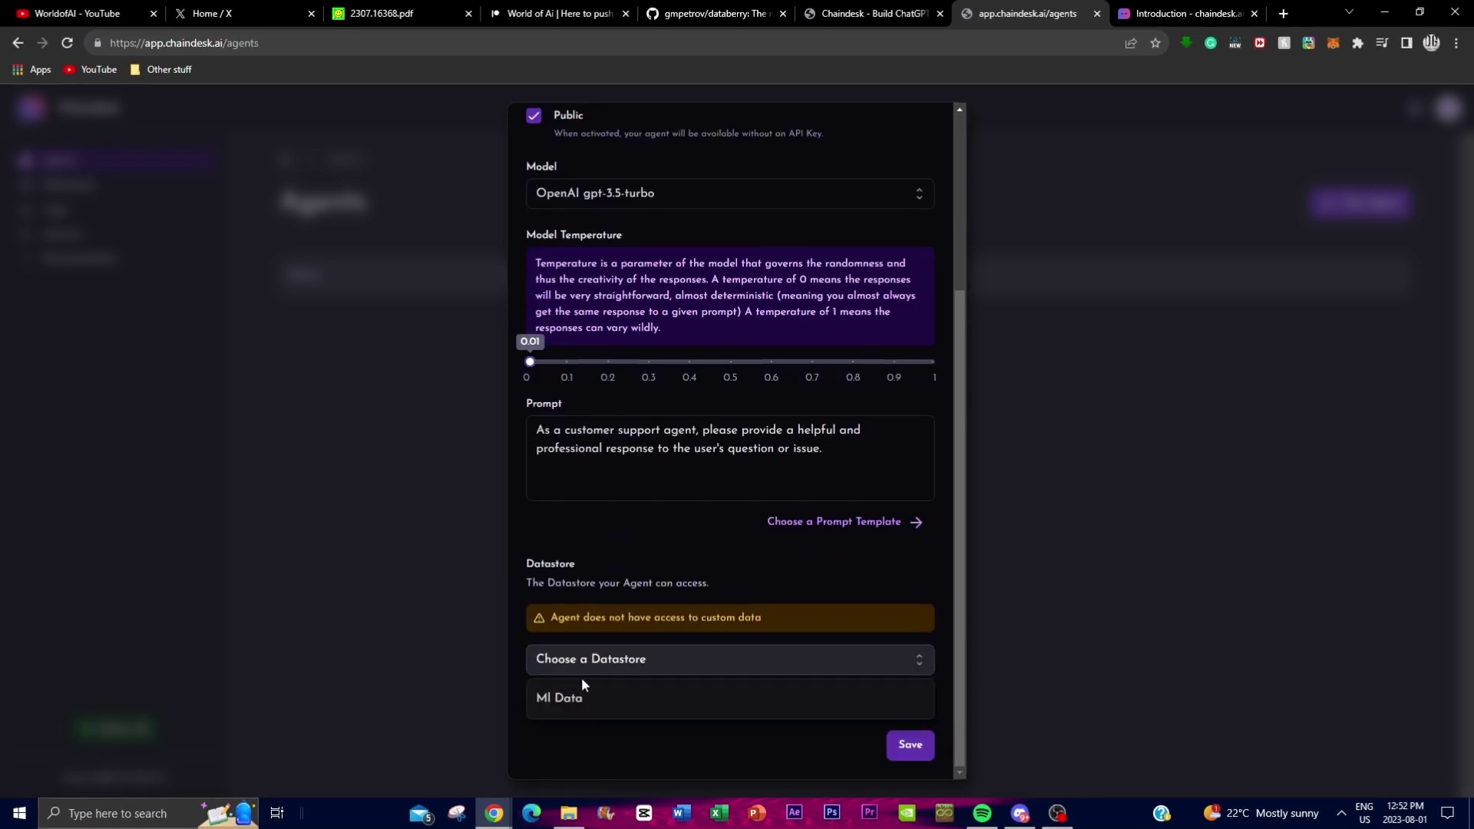
pyautogui.click(587, 695)
pyautogui.click(911, 745)
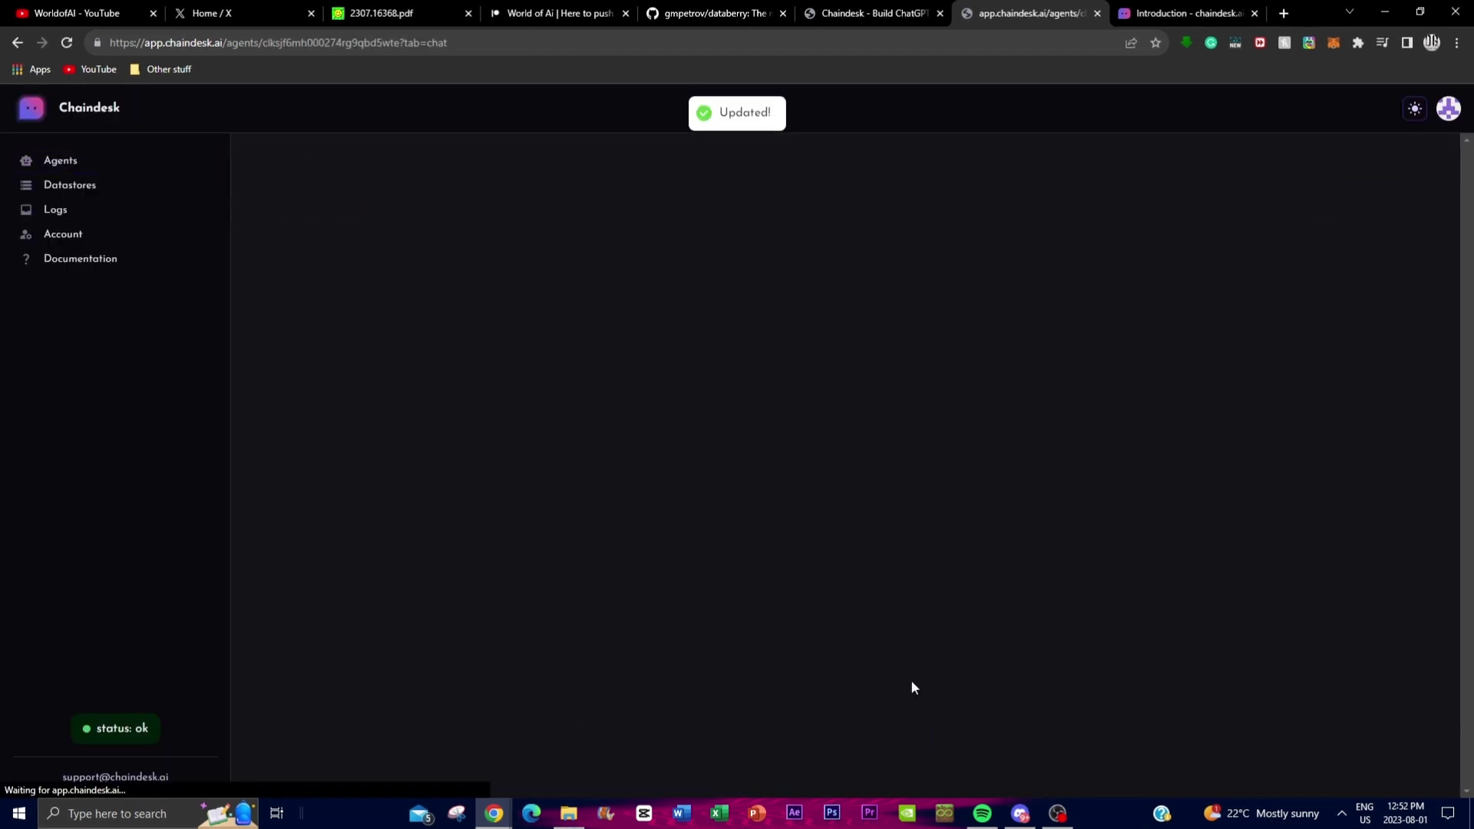
# Open the website bubble widget's deployment settings for the agent and copy its embed code.
pyautogui.click(370, 247)
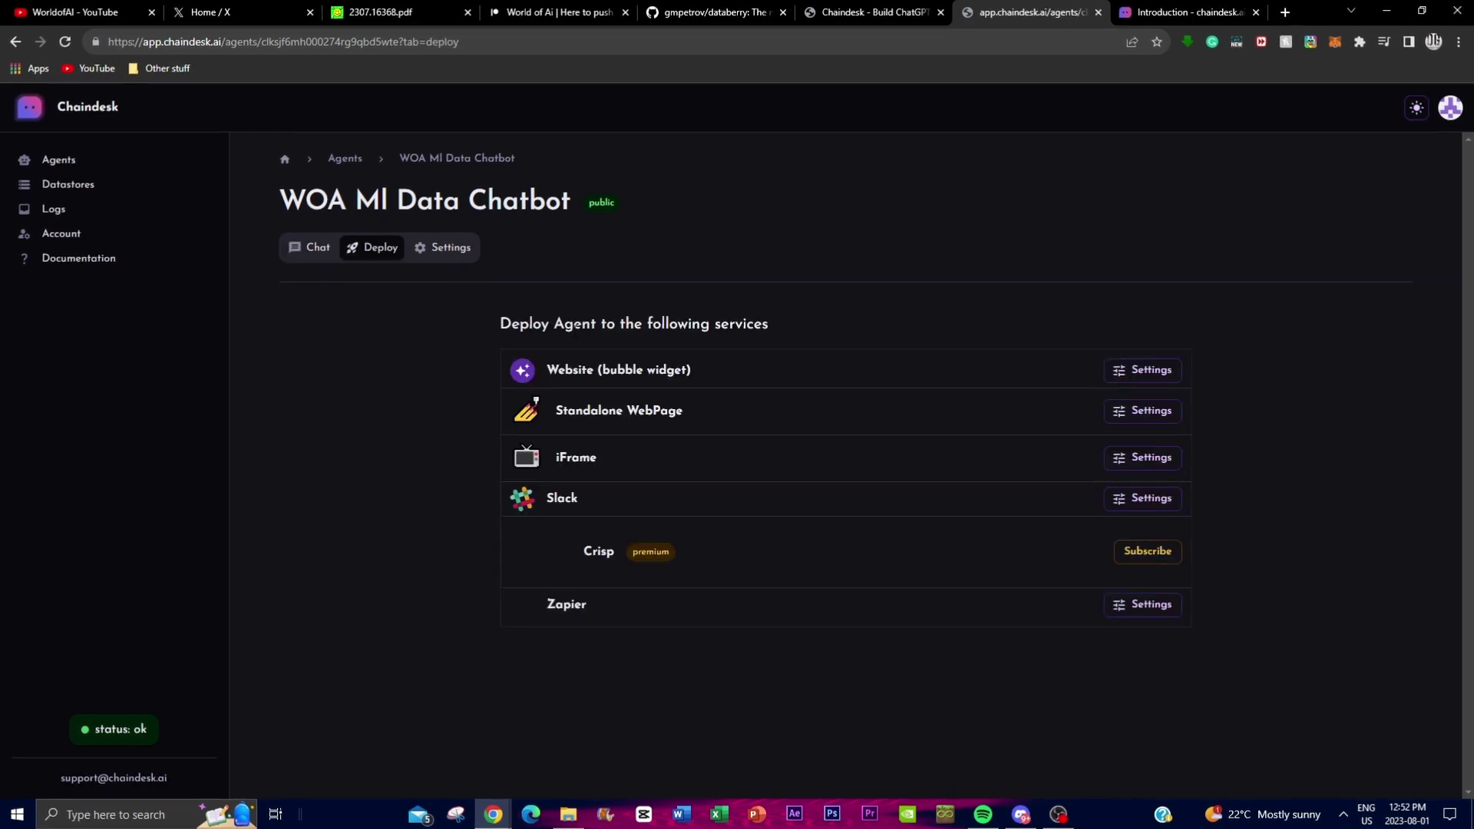
pyautogui.click(1136, 370)
pyautogui.scroll(-3, 966, 376)
pyautogui.moveTo(359, 749); pyautogui.dragTo(292, 676)
pyautogui.hotkey('ctrl', 'c')
pyautogui.scroll(5, 352, 587)
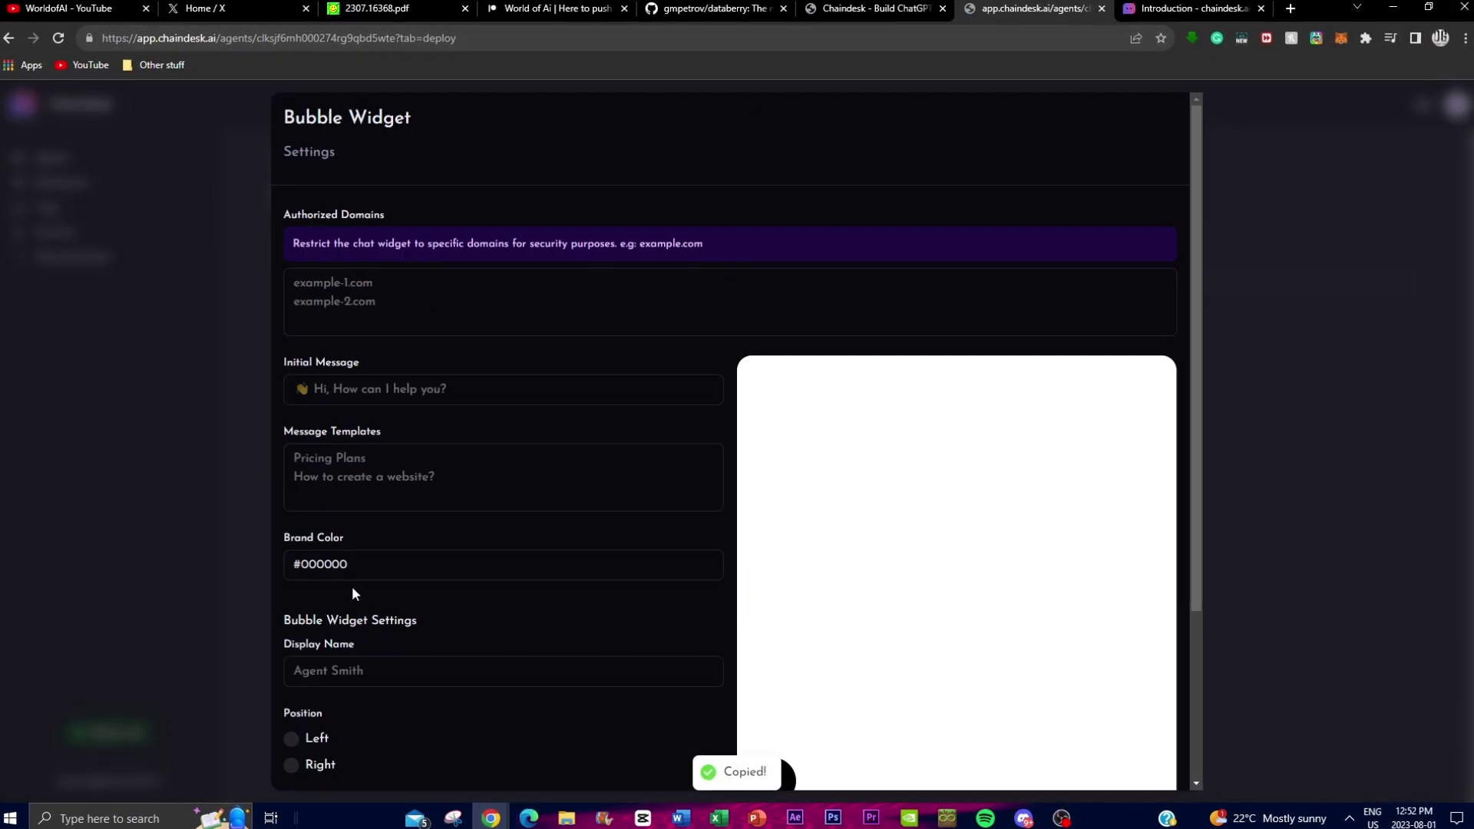
pyautogui.click(206, 190)
# Ask the agent "What is machine learning?" in its chat.
pyautogui.click(307, 246)
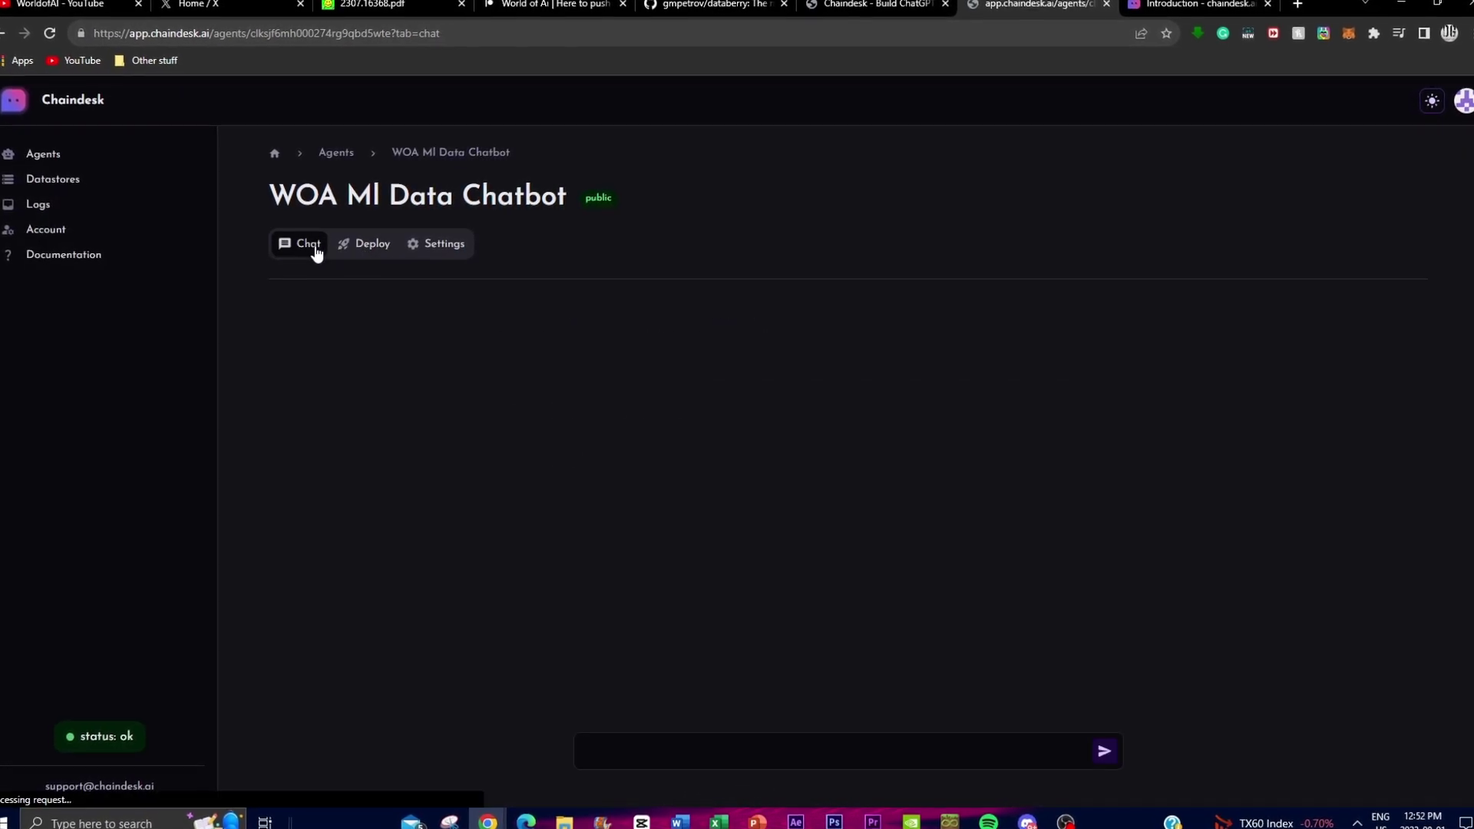
pyautogui.write('What is machine')
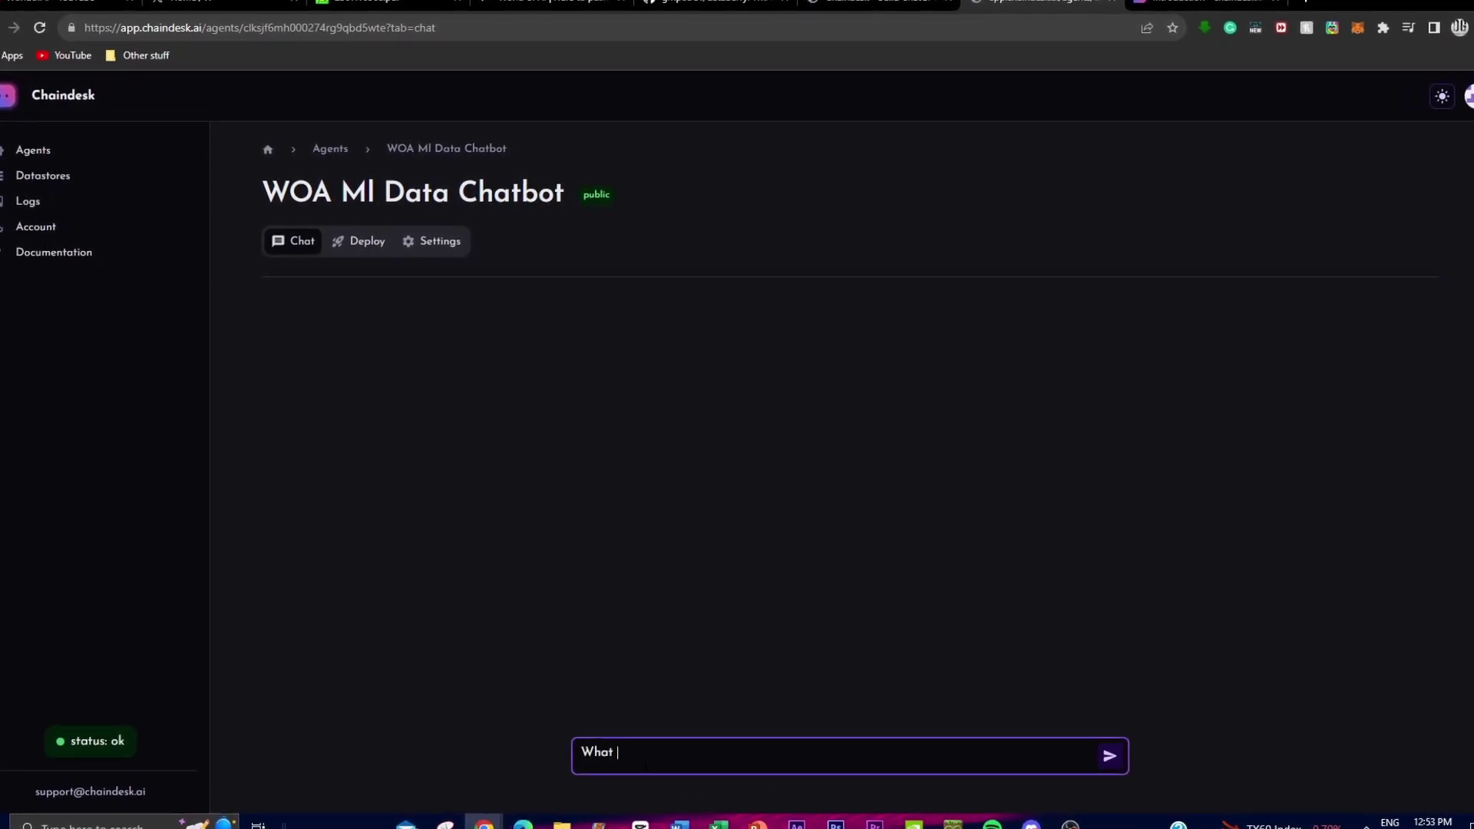
pyautogui.write(' learning?')
pyautogui.press('Return')
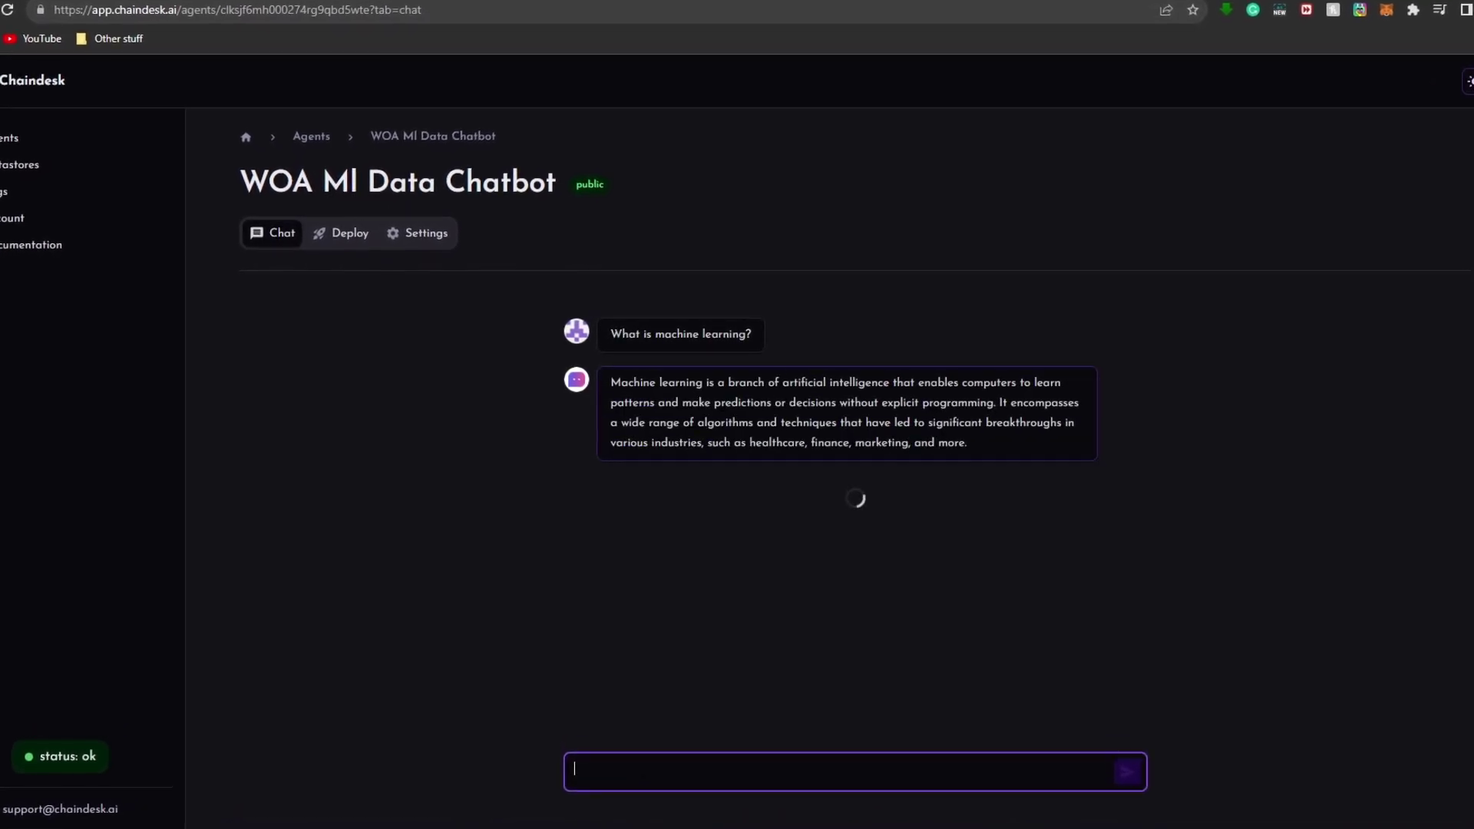
pyautogui.click(716, 743)
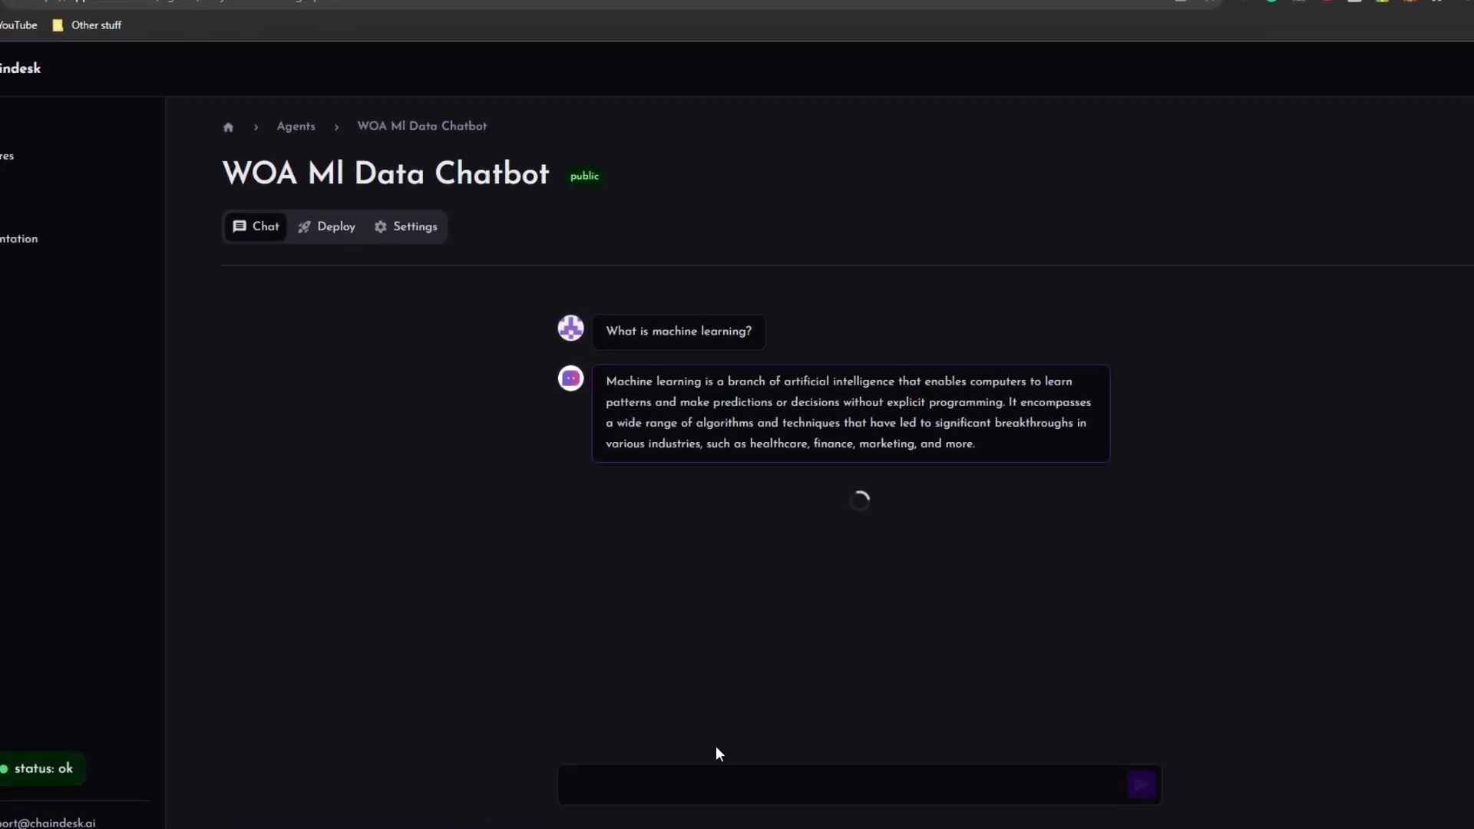
pyautogui.write('What')
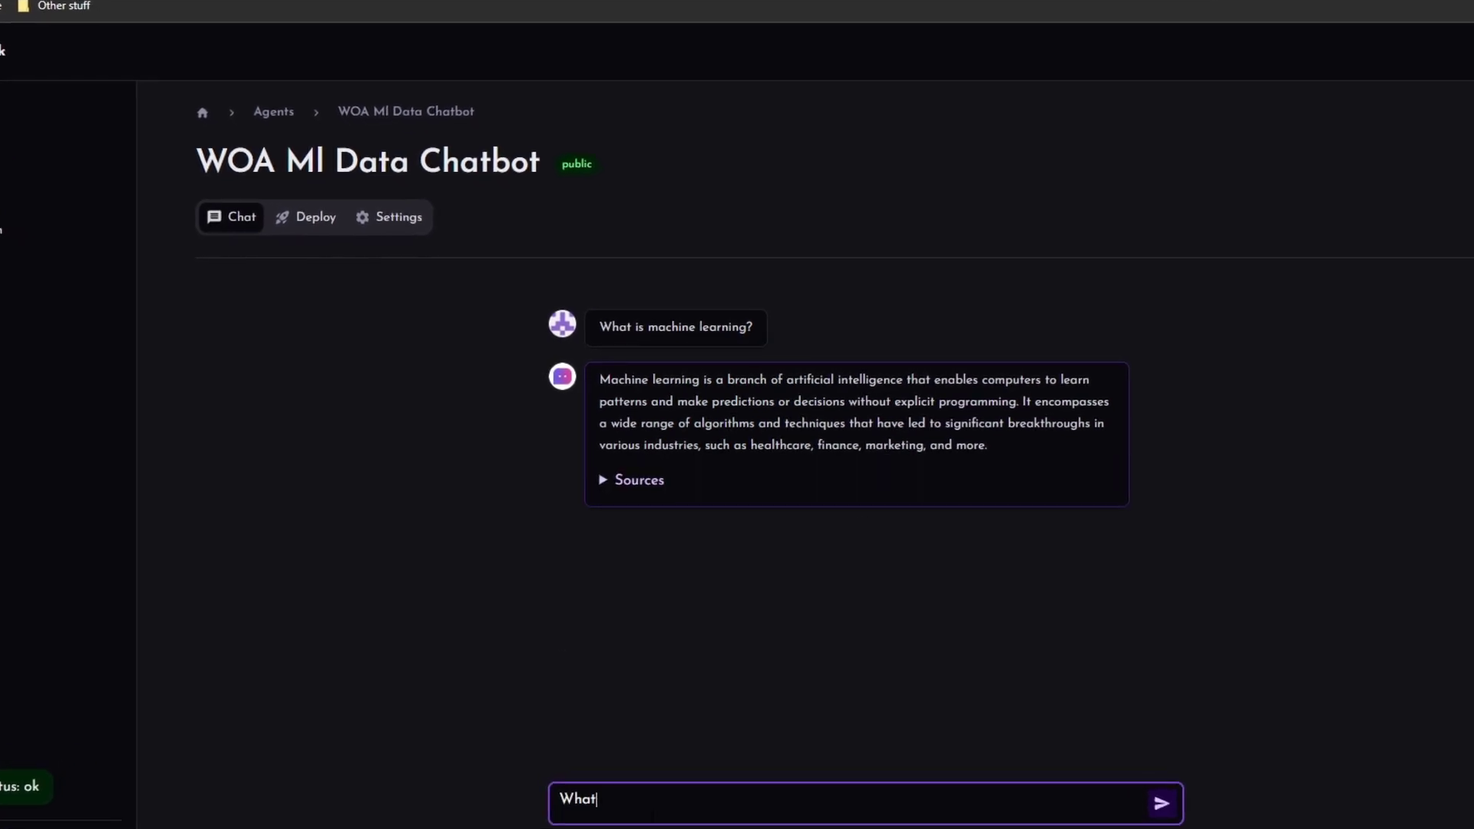
pyautogui.press('BackSpace')
pyautogui.press('BackSpace')
pyautogui.press('BackSpace')
pyautogui.press('BackSpace')
pyautogui.press('BackSpace')
# Expand the sources under the agent's answer about machine learning.
pyautogui.click(607, 483)
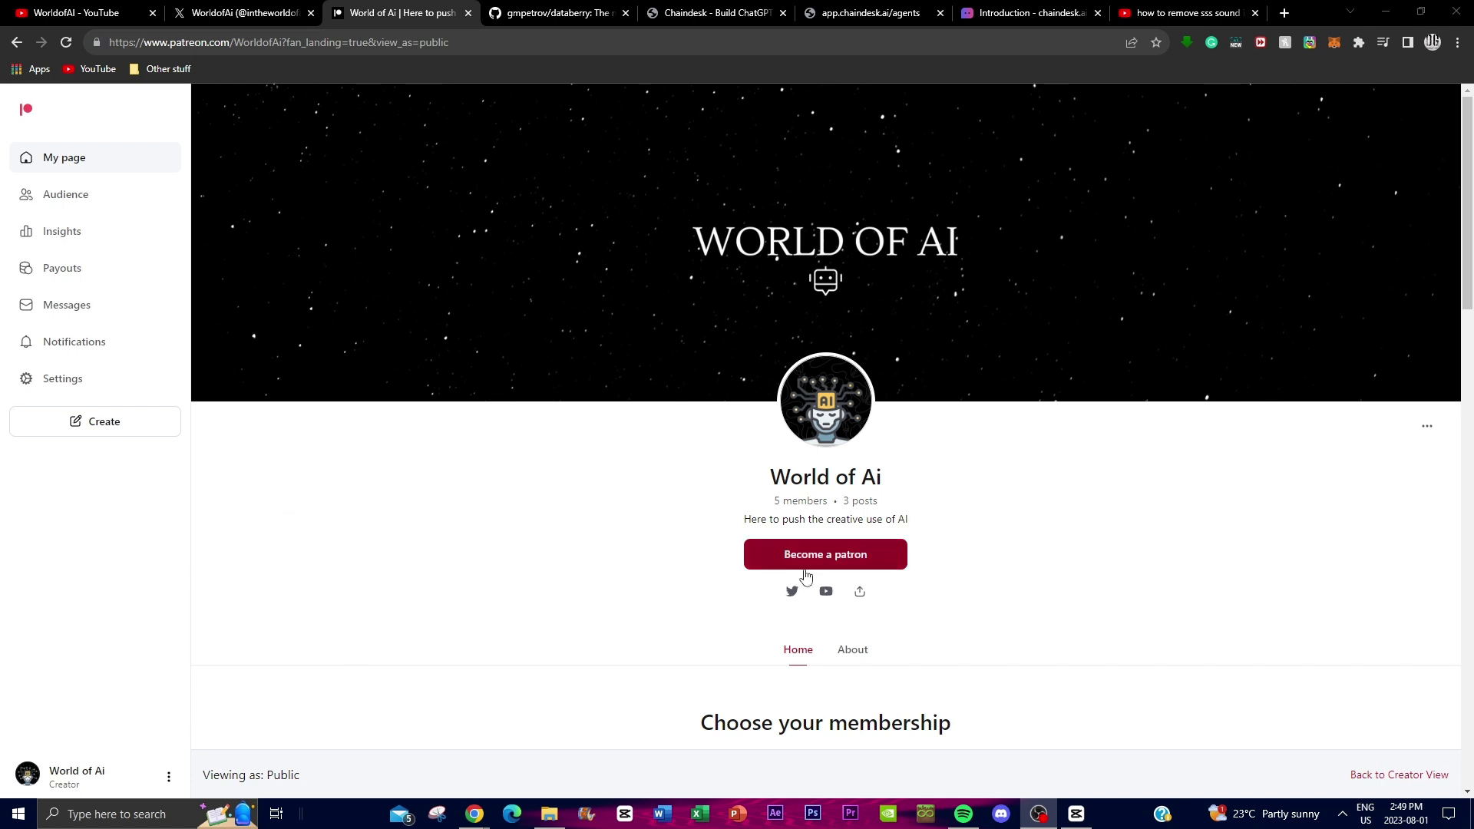
# Look over the membership offer on the World of Ai Patreon page and switch to the WorldofAi Twitter profile.
pyautogui.scroll(-6, 550, 566)
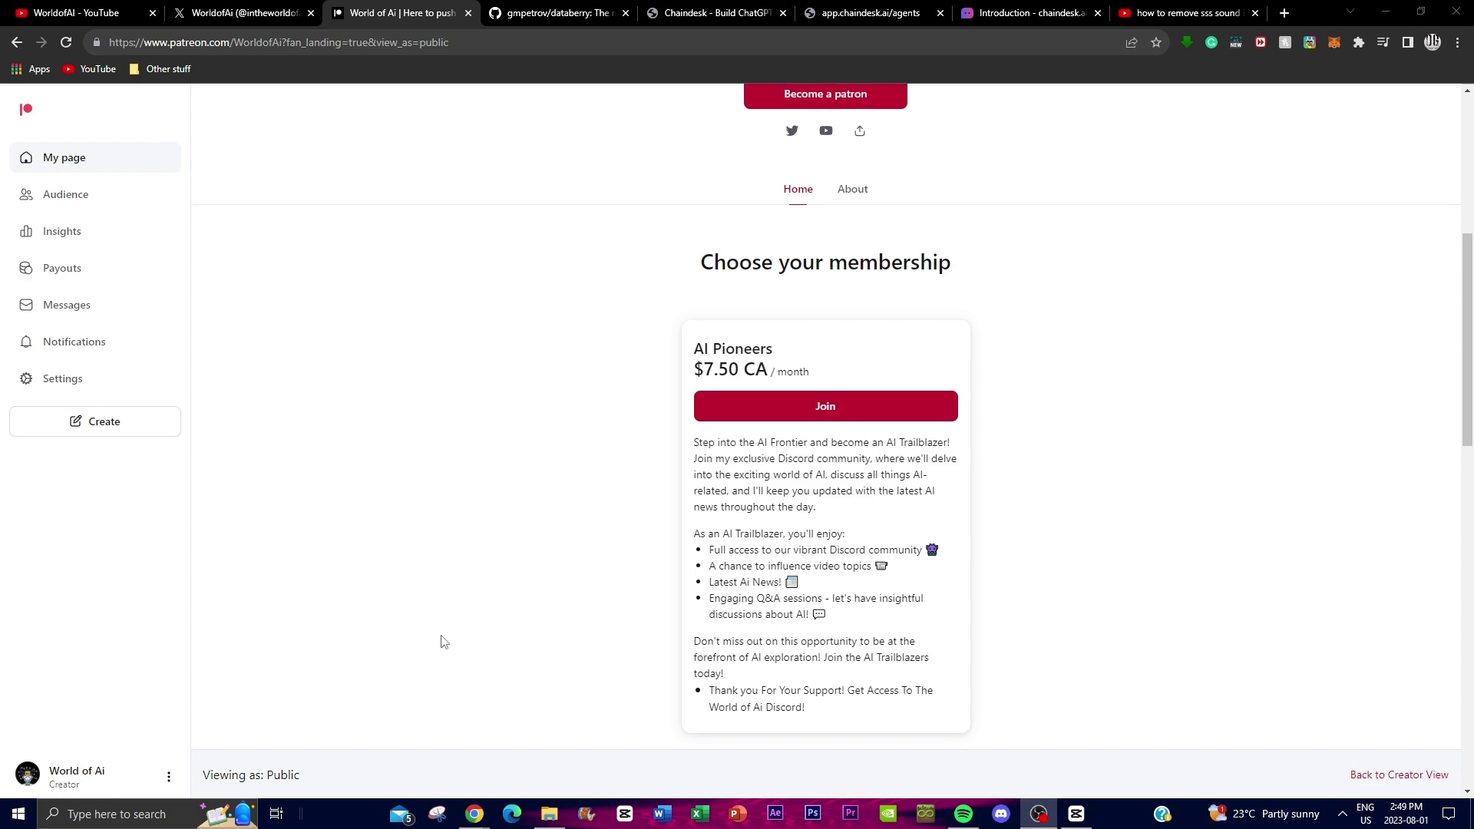
pyautogui.scroll(6, 550, 664)
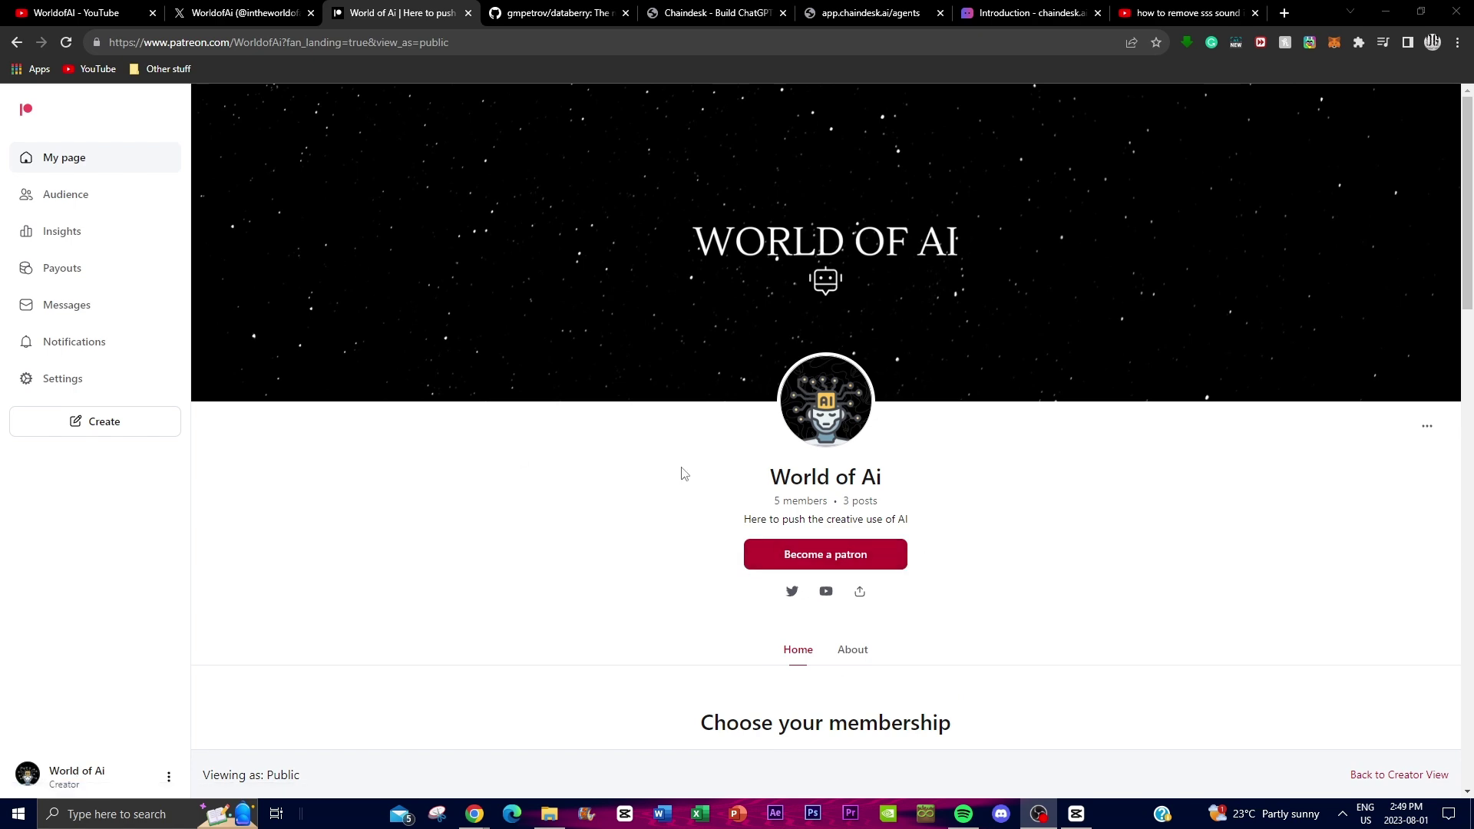
pyautogui.click(278, 14)
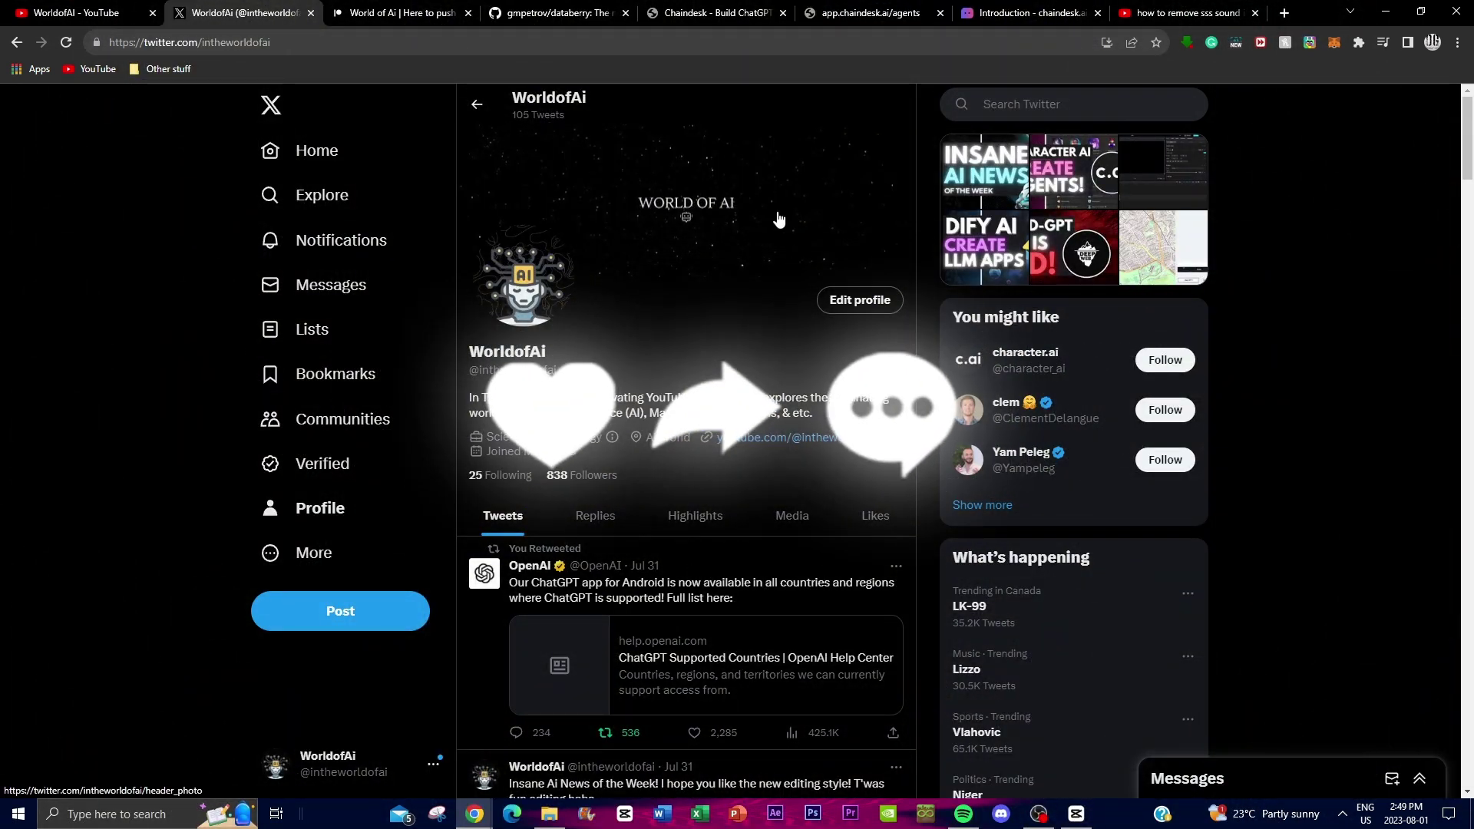
# Switch to the WorldofAI YouTube channel and browse its list of uploaded videos.
pyautogui.click(117, 16)
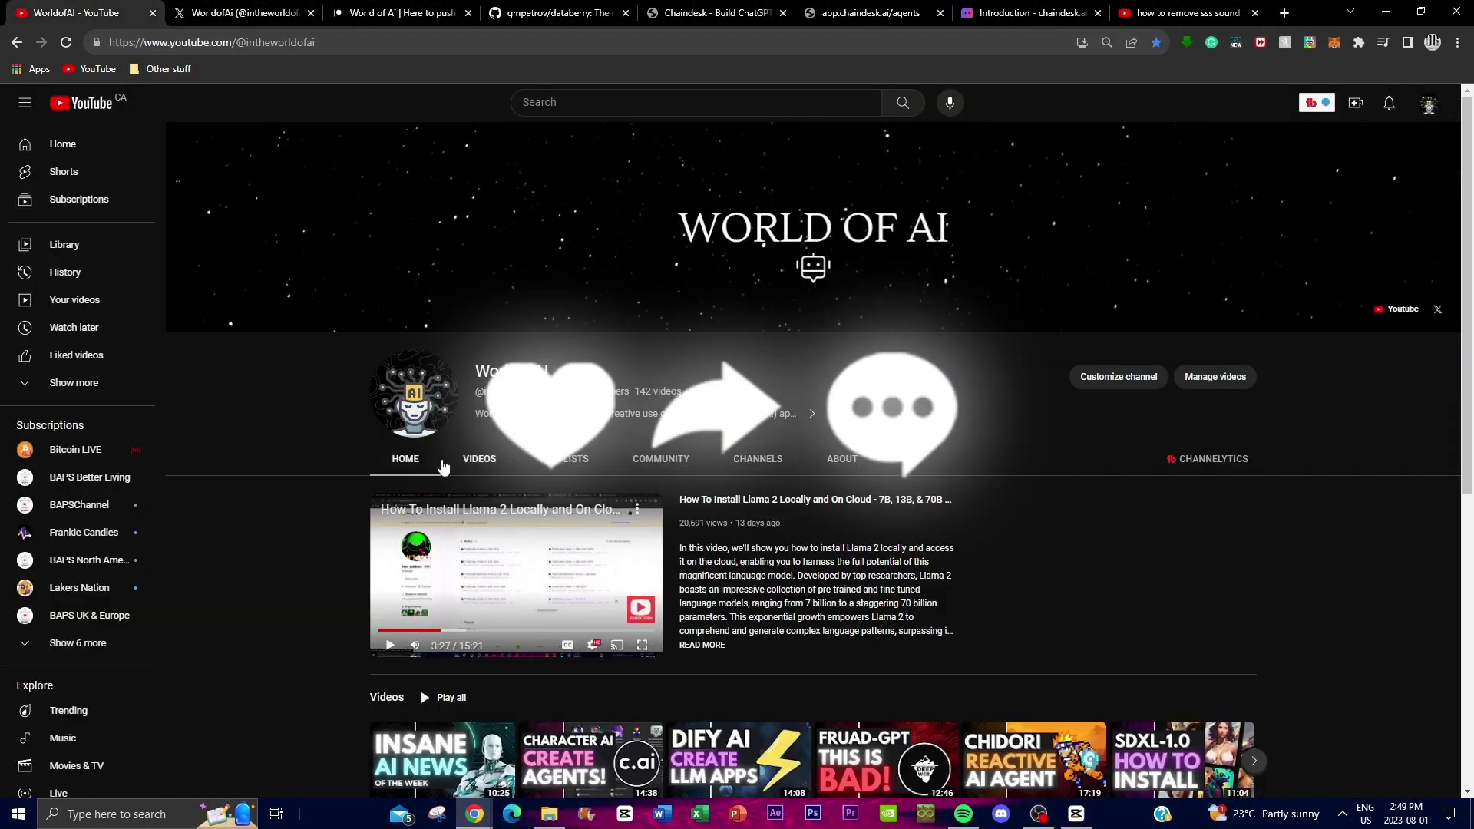
pyautogui.click(461, 472)
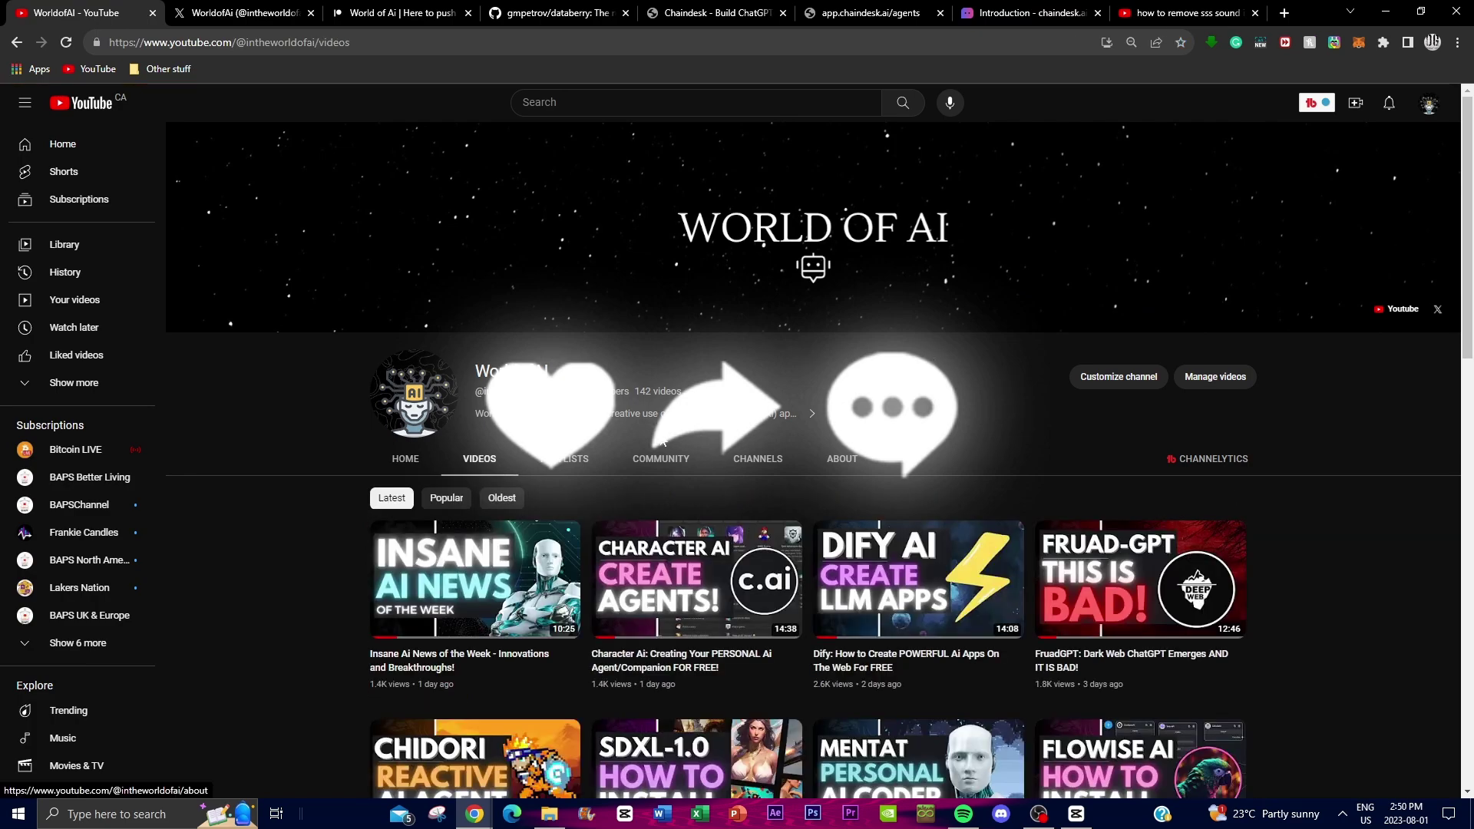
pyautogui.scroll(-9, 633, 434)
pyautogui.scroll(-7, 632, 430)
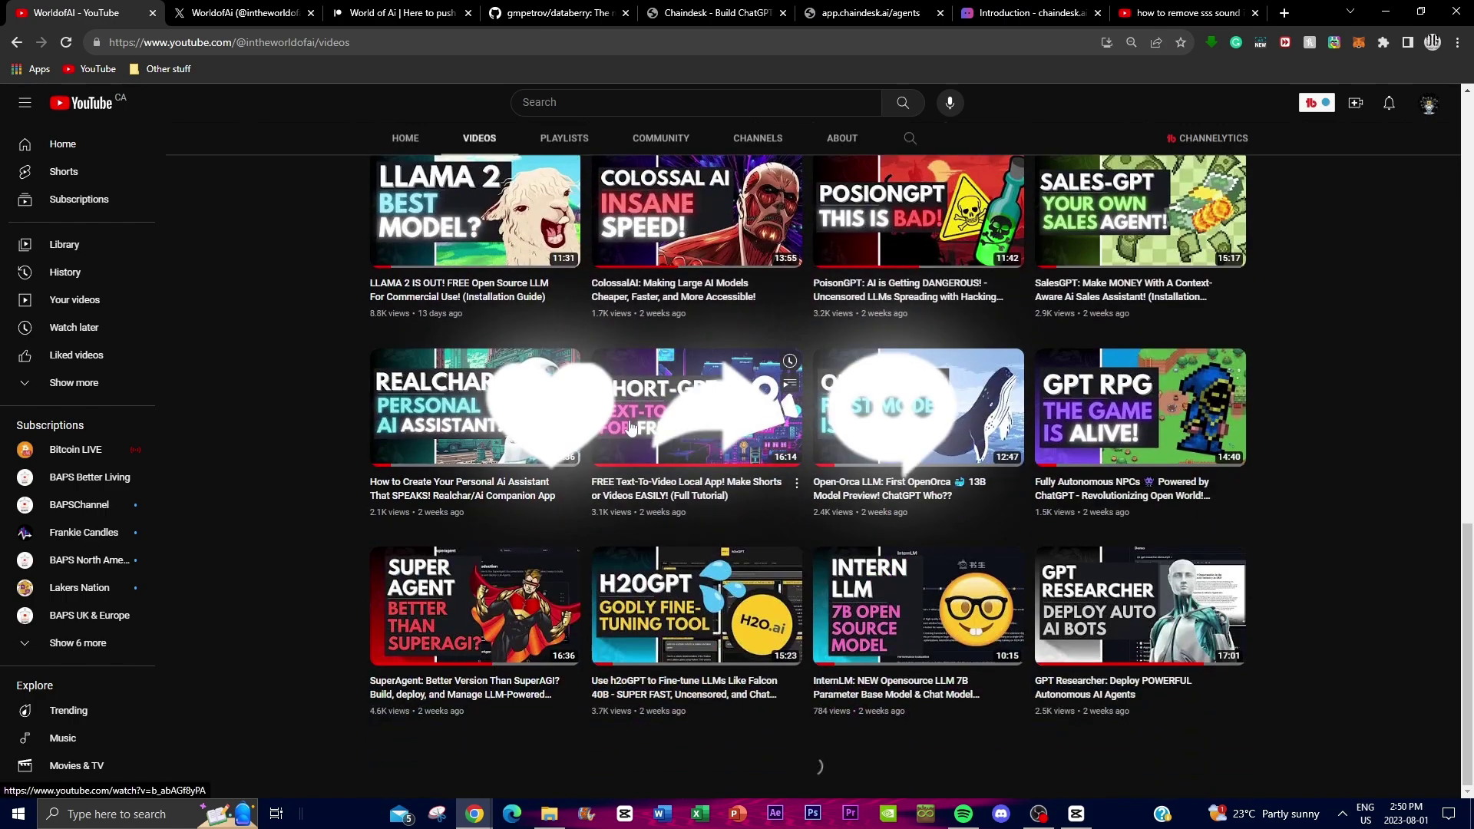
pyautogui.scroll(-3, 633, 430)
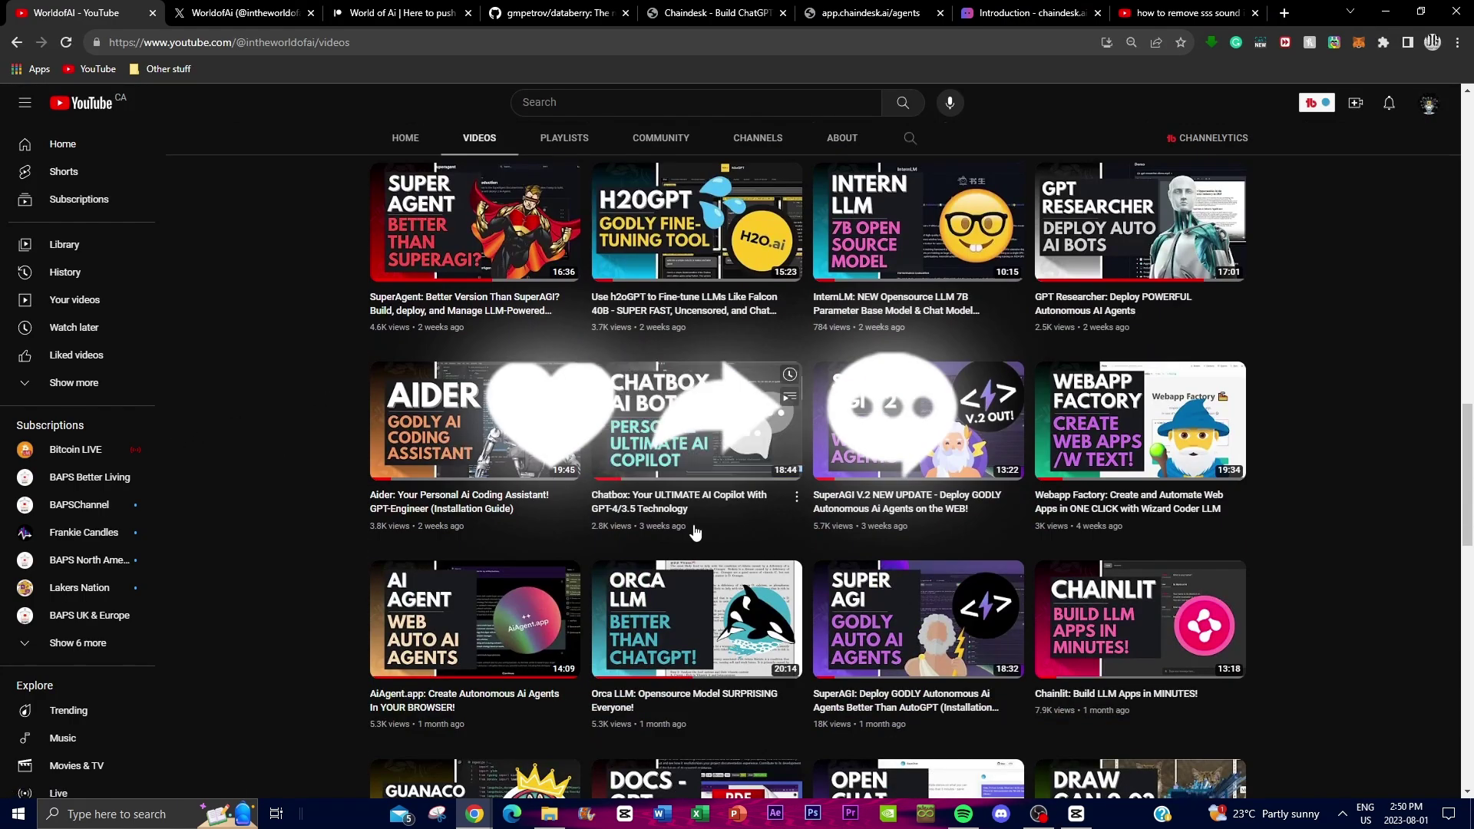
pyautogui.scroll(12, 691, 541)
pyautogui.scroll(7, 661, 542)
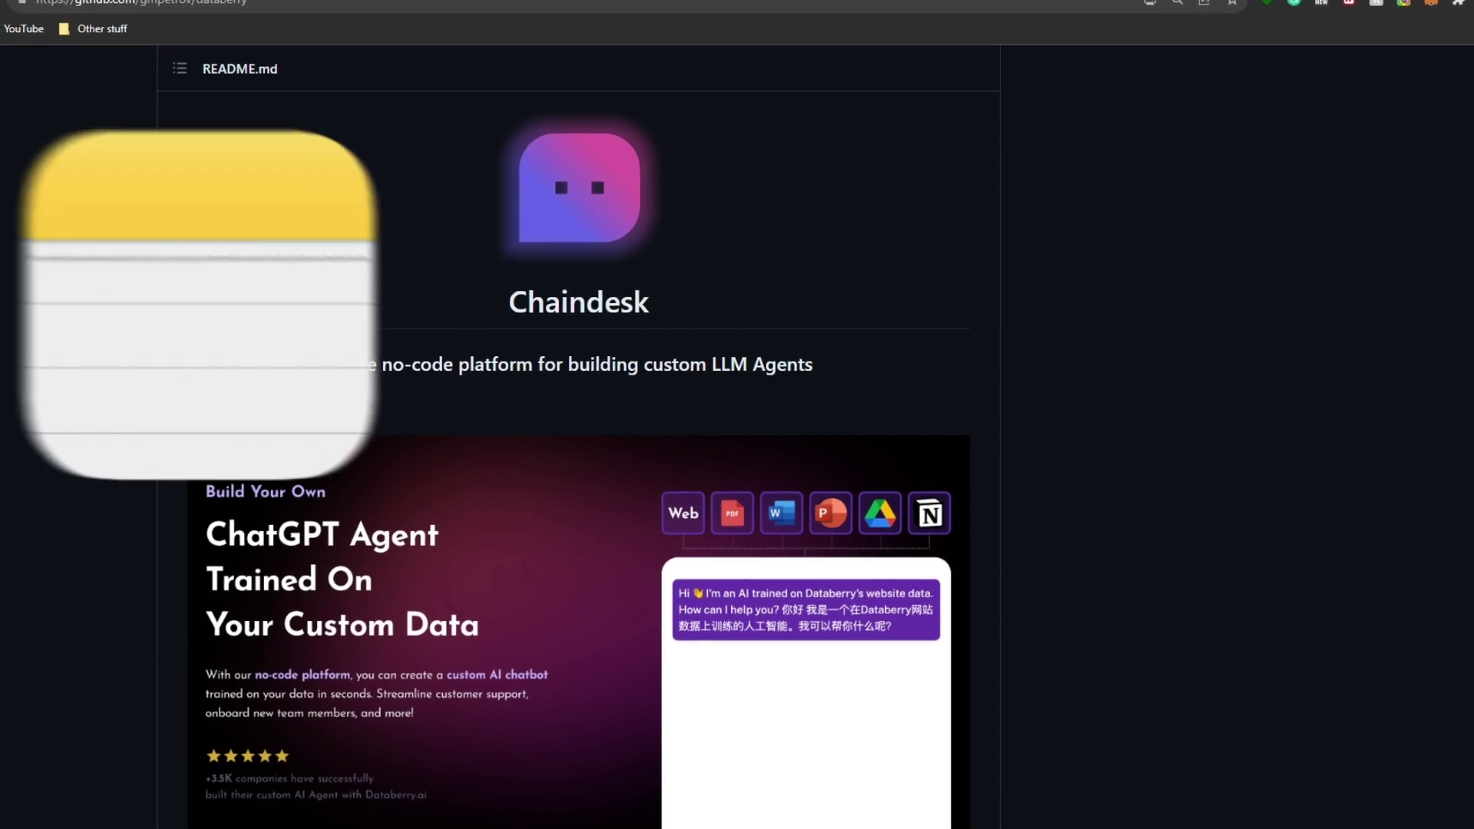
# Read the Chaindesk README in the gmpetrov/databerry GitHub repository, including its list of features and supported data sources.
pyautogui.scroll(-1, 189, 230)
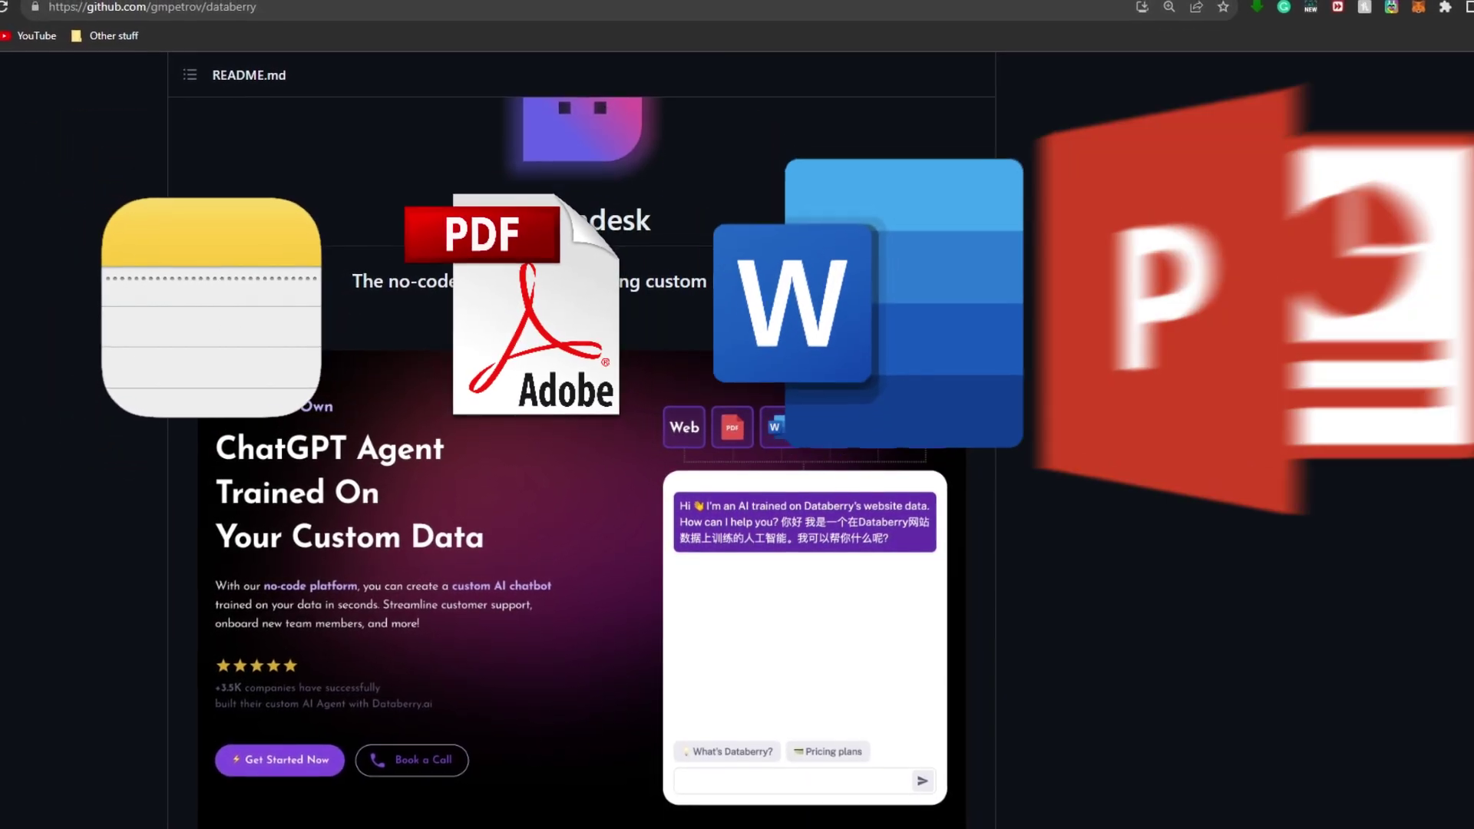
pyautogui.scroll(-1, 583, 461)
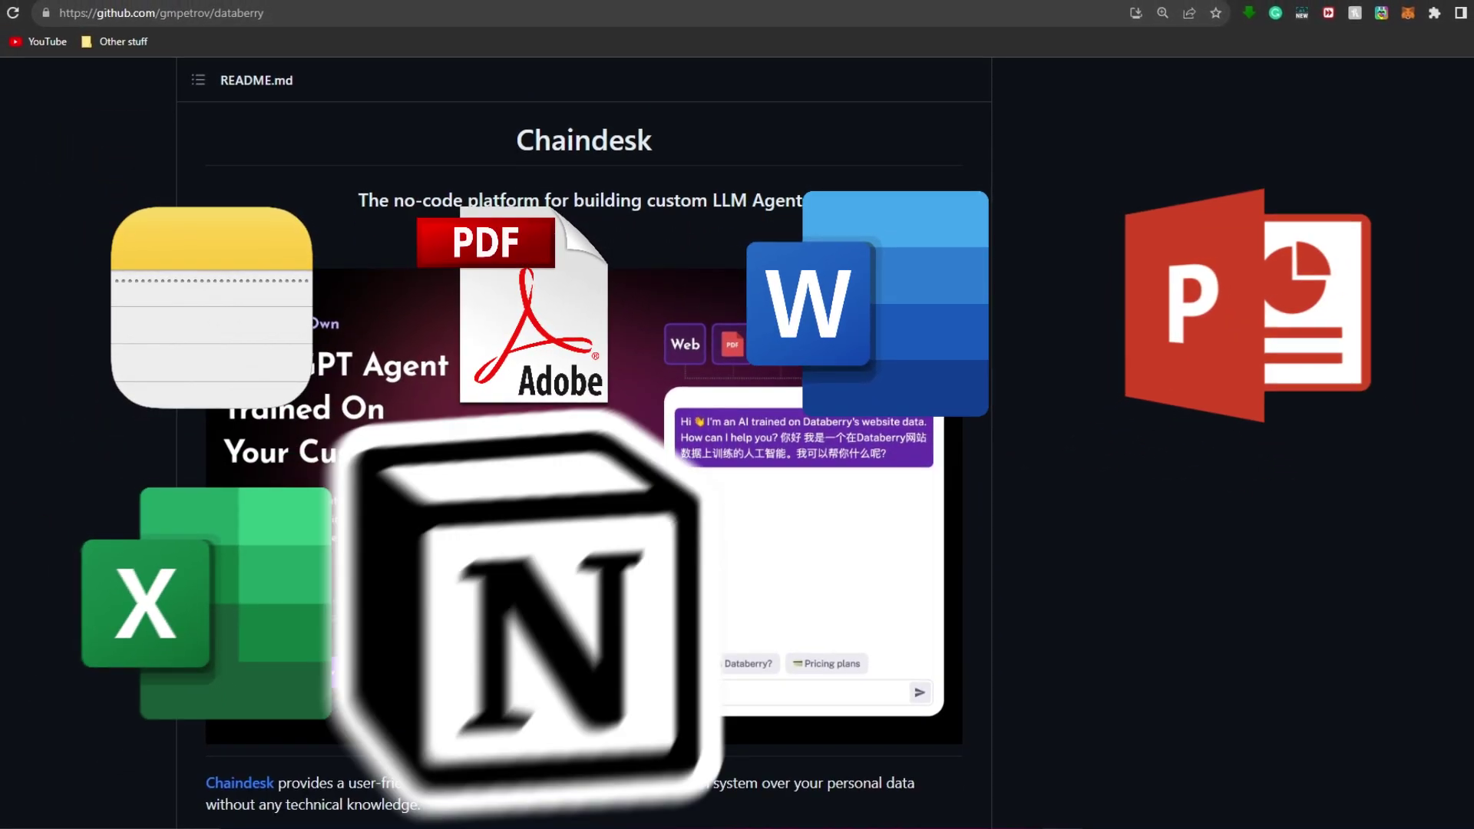
pyautogui.scroll(-3, 584, 461)
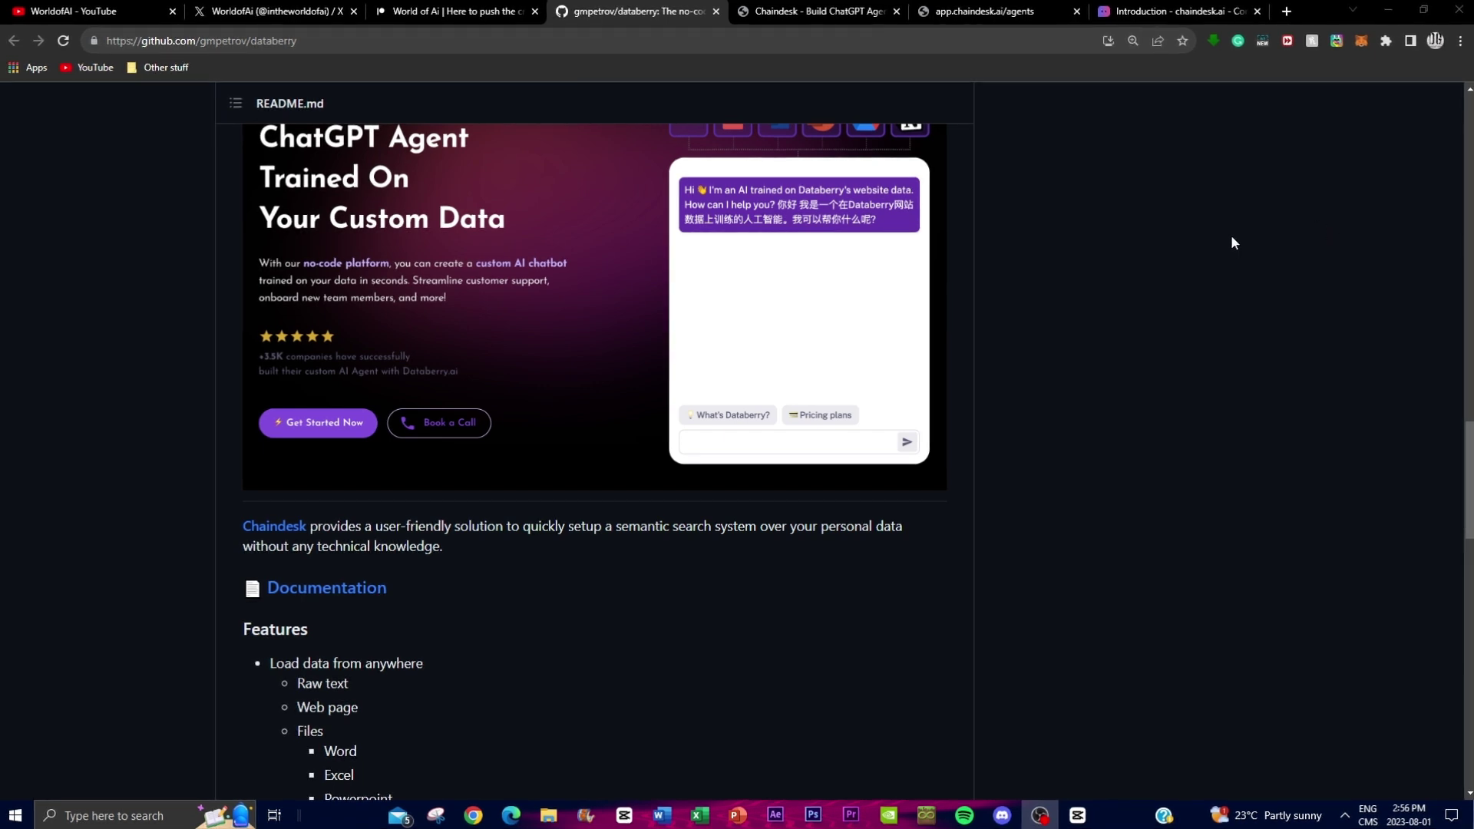
pyautogui.scroll(-1, 1205, 237)
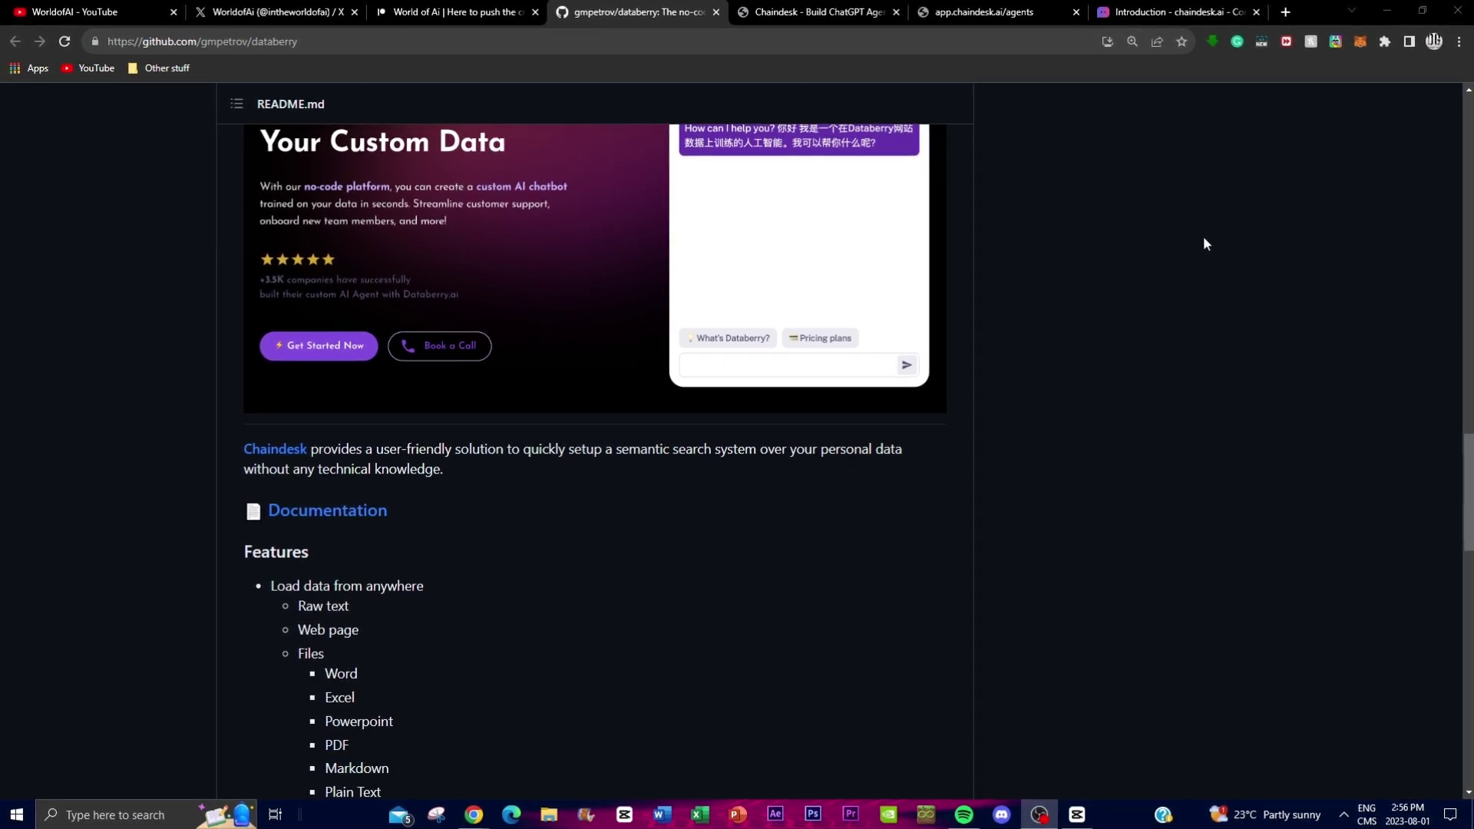
pyautogui.scroll(-1, 1208, 234)
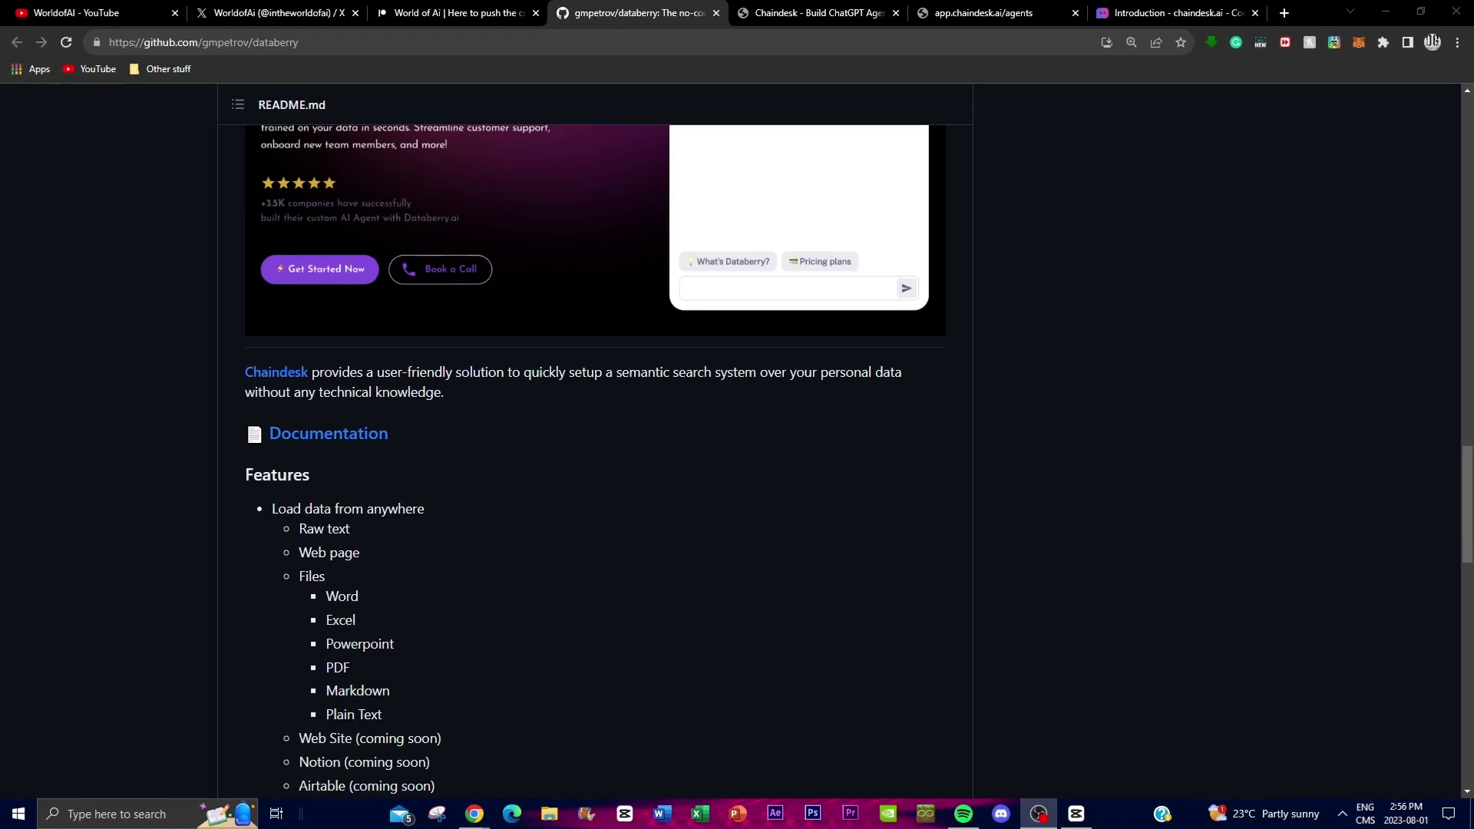
pyautogui.scroll(-1, 197, 253)
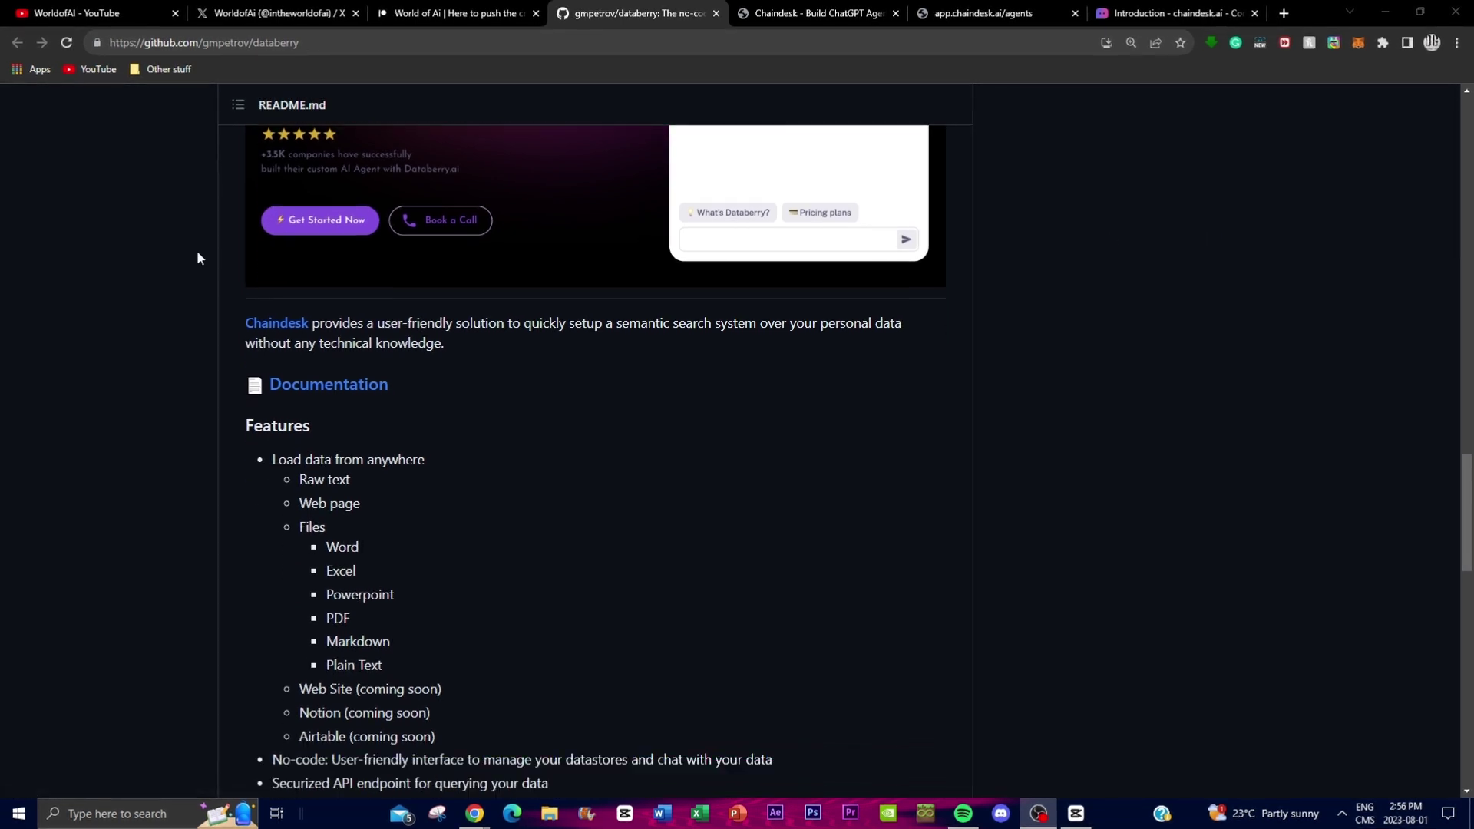
pyautogui.scroll(-1, 197, 258)
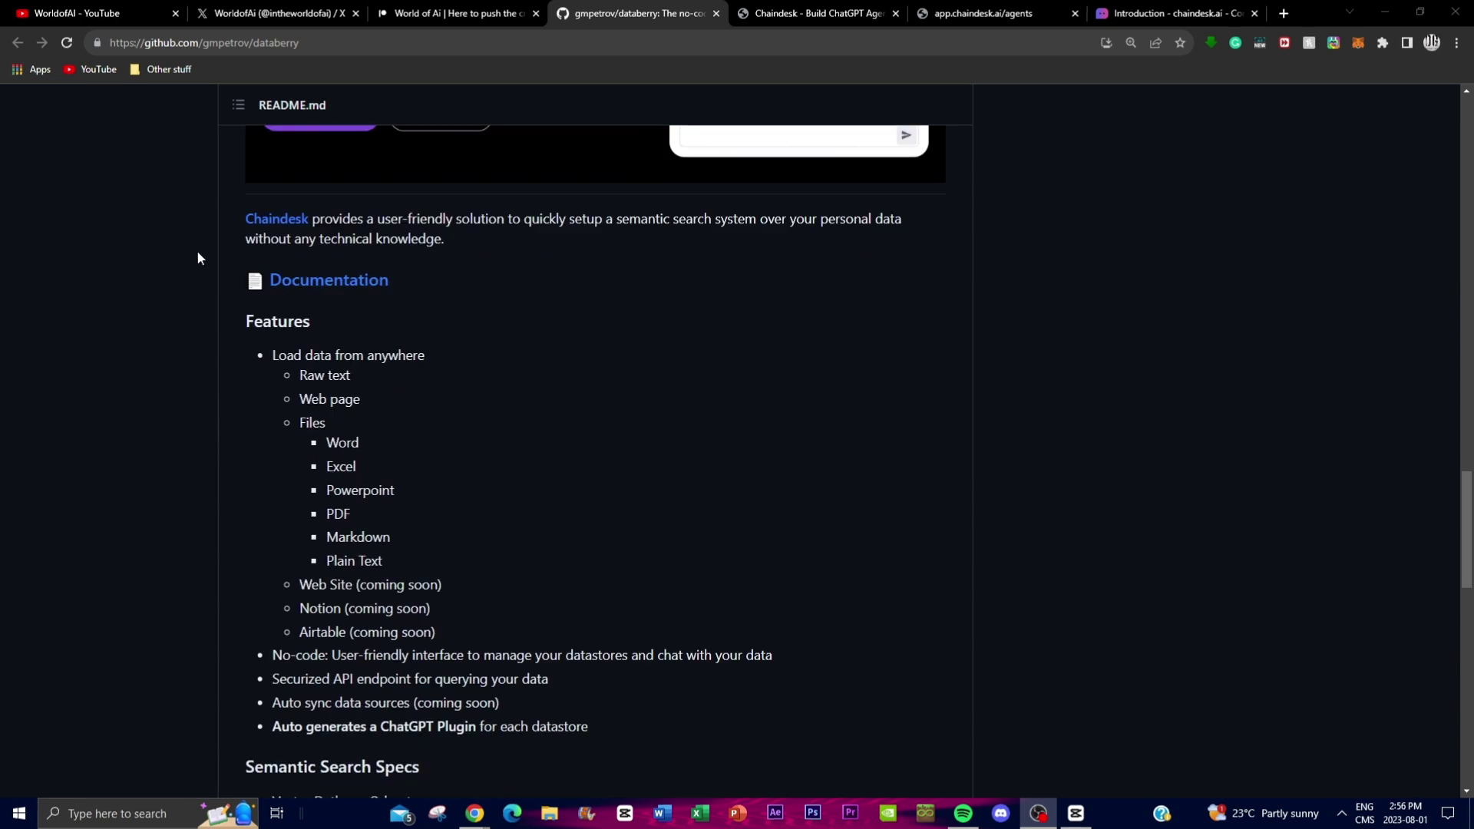
pyautogui.scroll(-1, 197, 258)
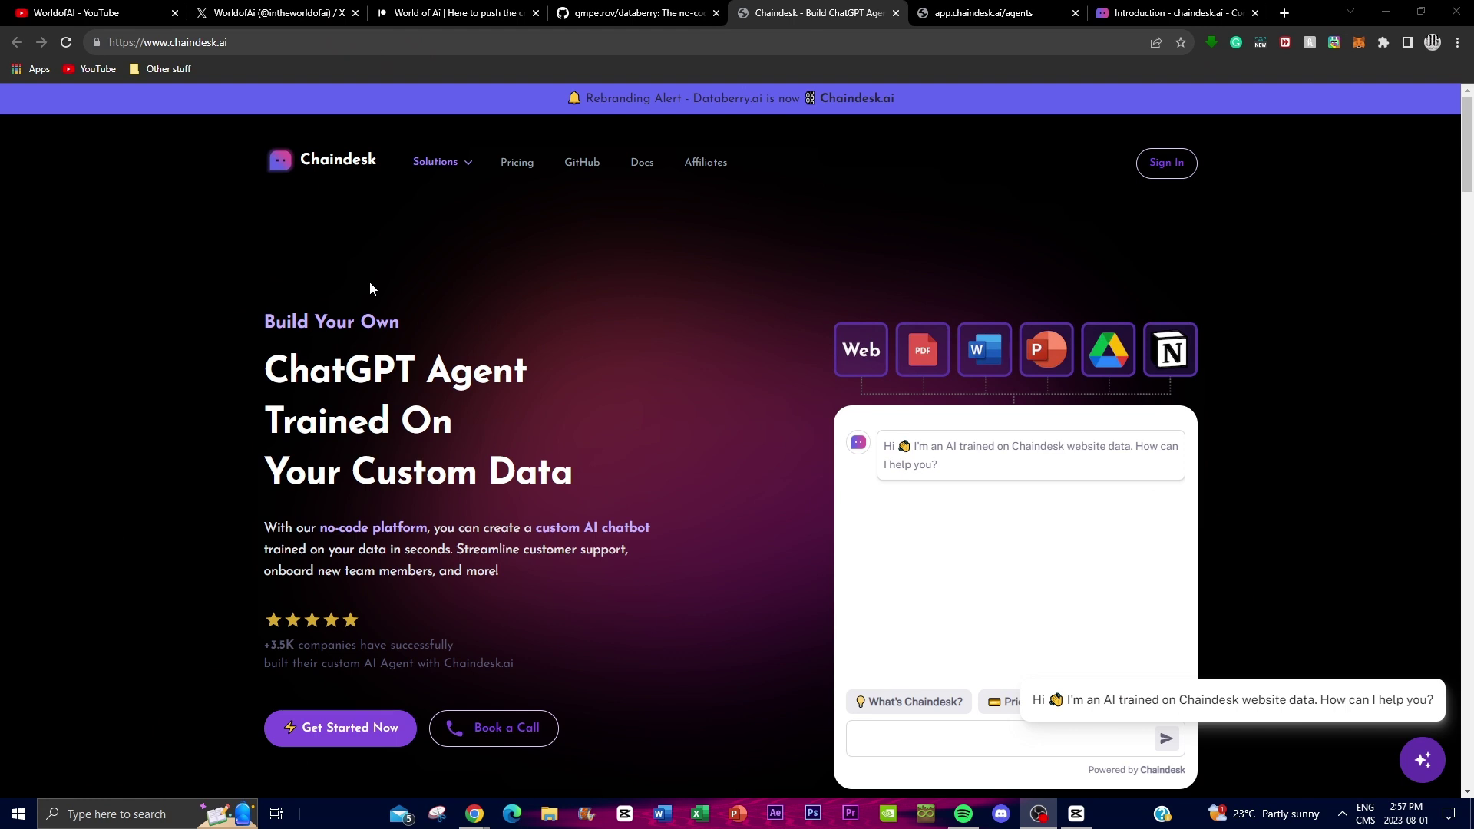
# Read the Chaindesk homepage introduction and the Talk with your Data section, including the datasource types it lists.
pyautogui.scroll(-2, 369, 284)
pyautogui.scroll(-3, 380, 292)
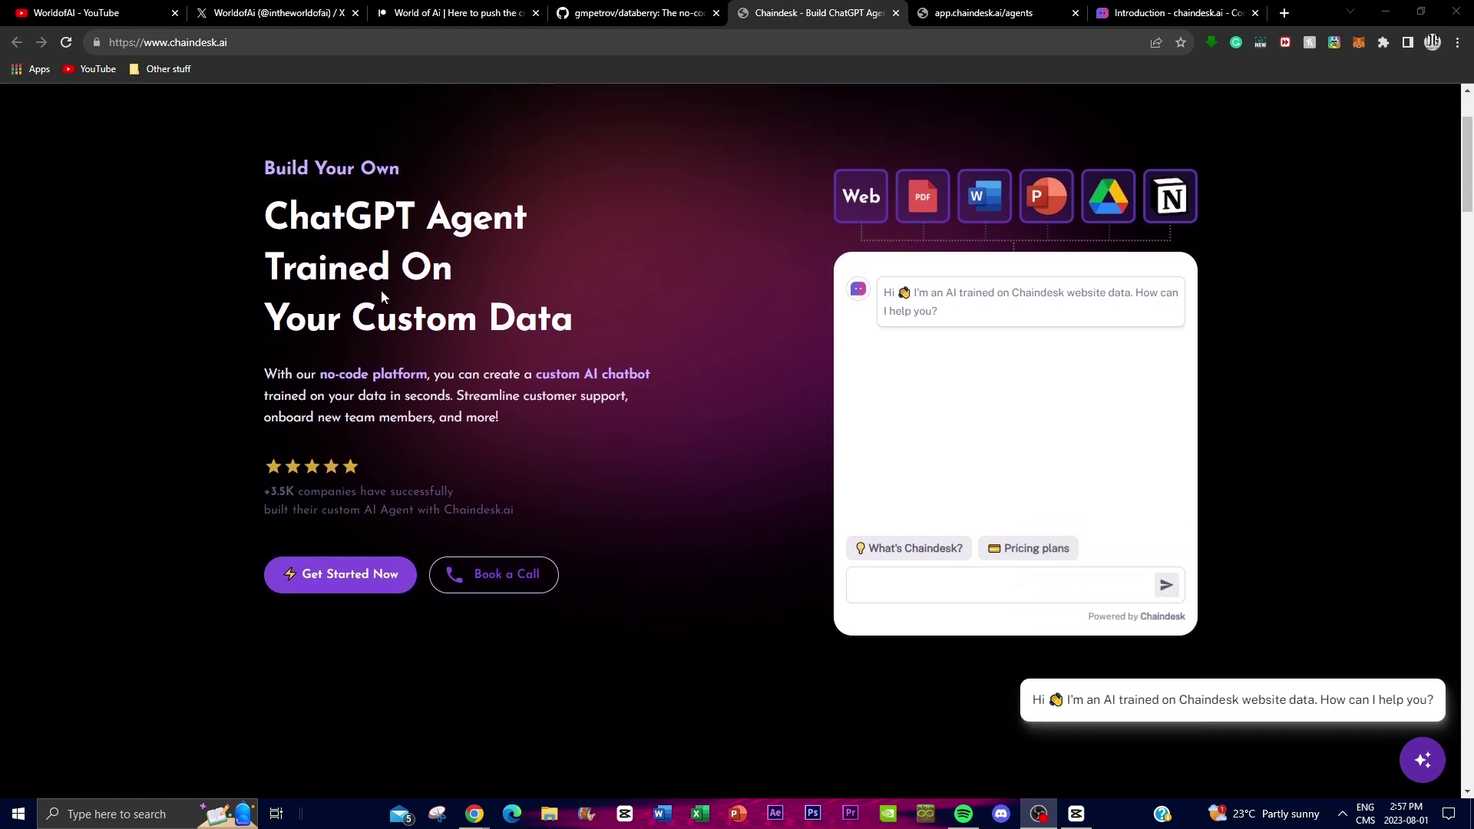
pyautogui.scroll(-1, 384, 296)
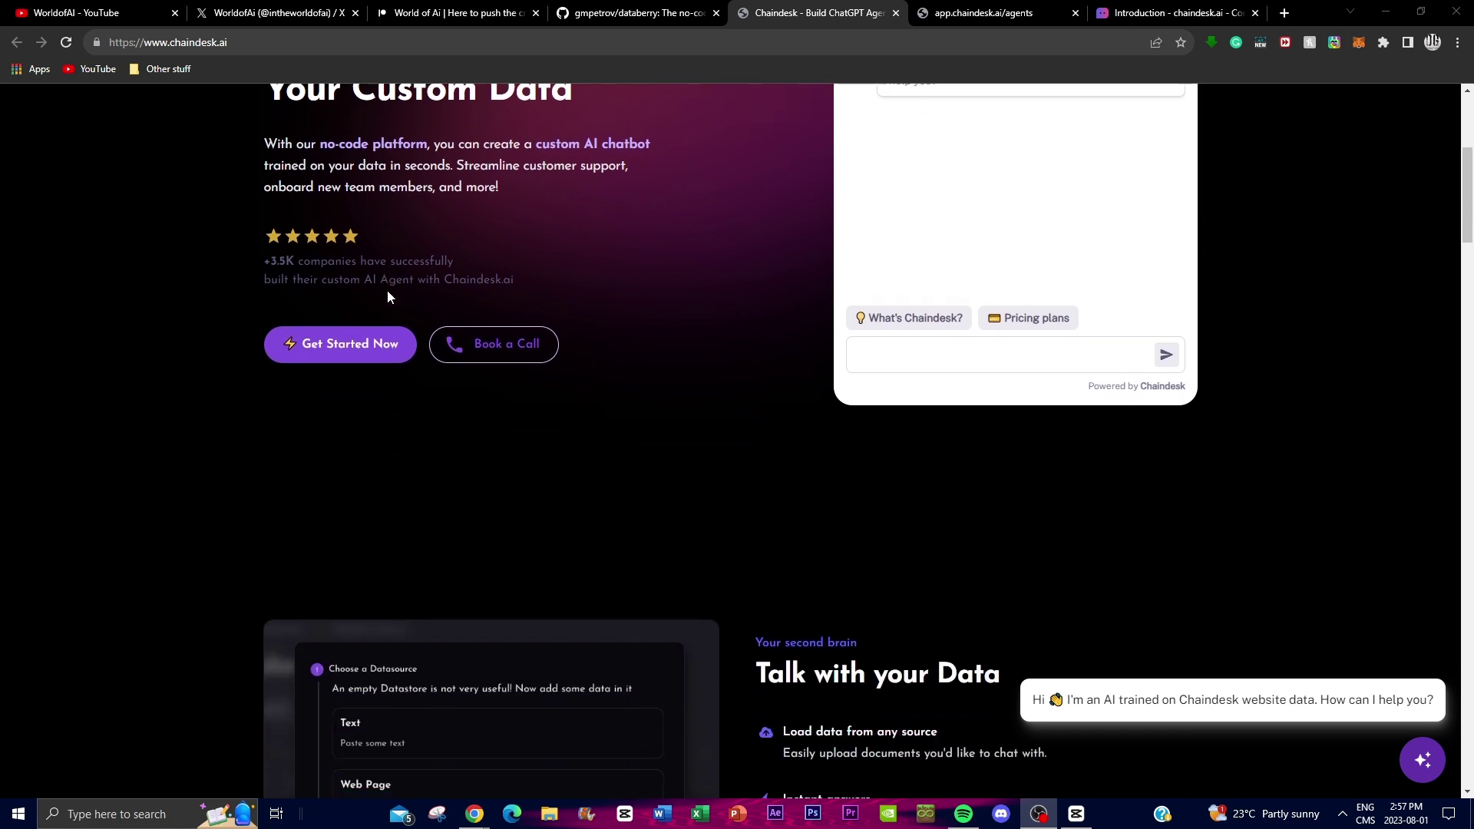
pyautogui.scroll(-1, 388, 296)
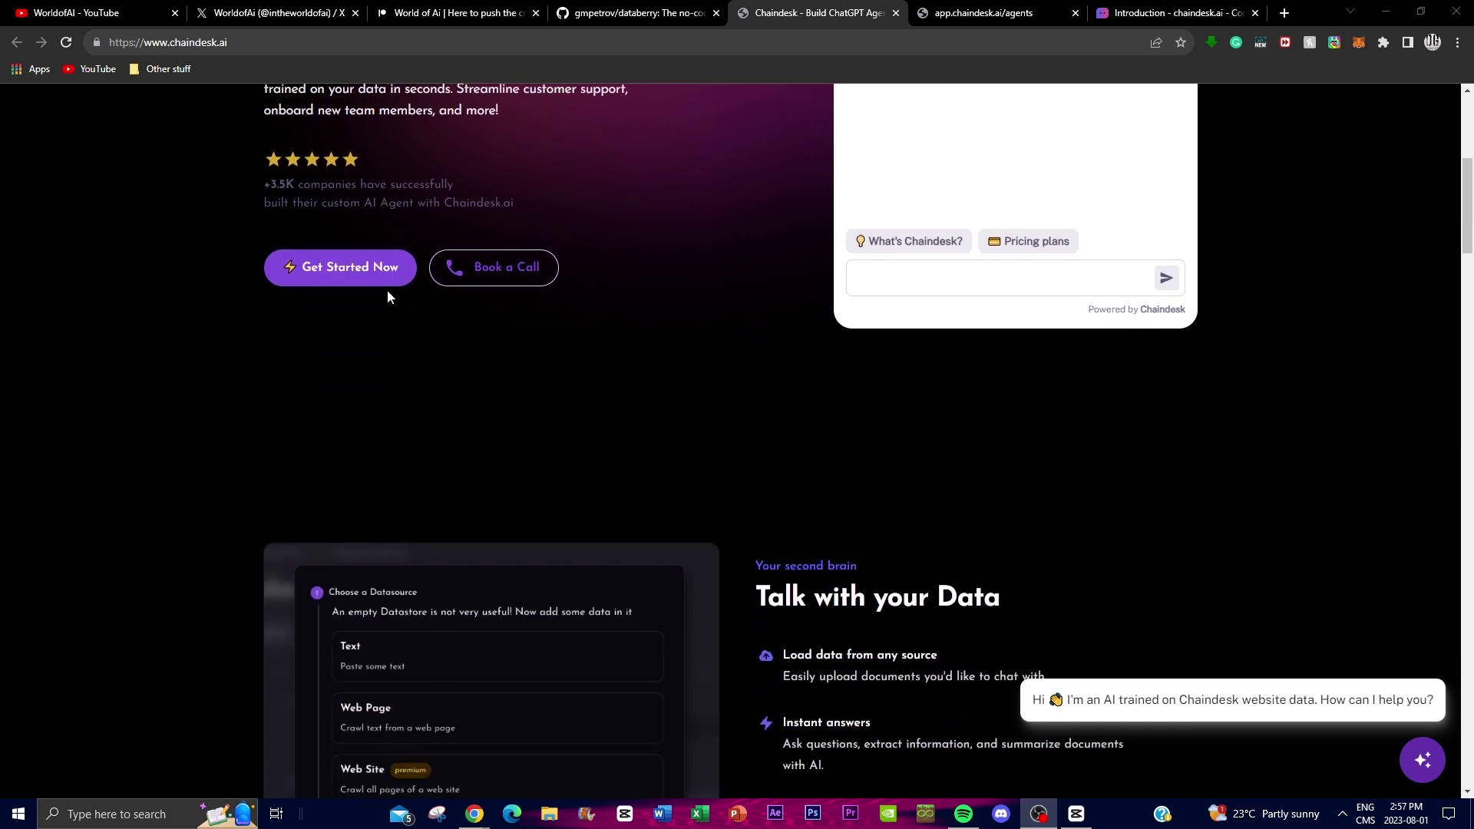
pyautogui.scroll(-2, 388, 295)
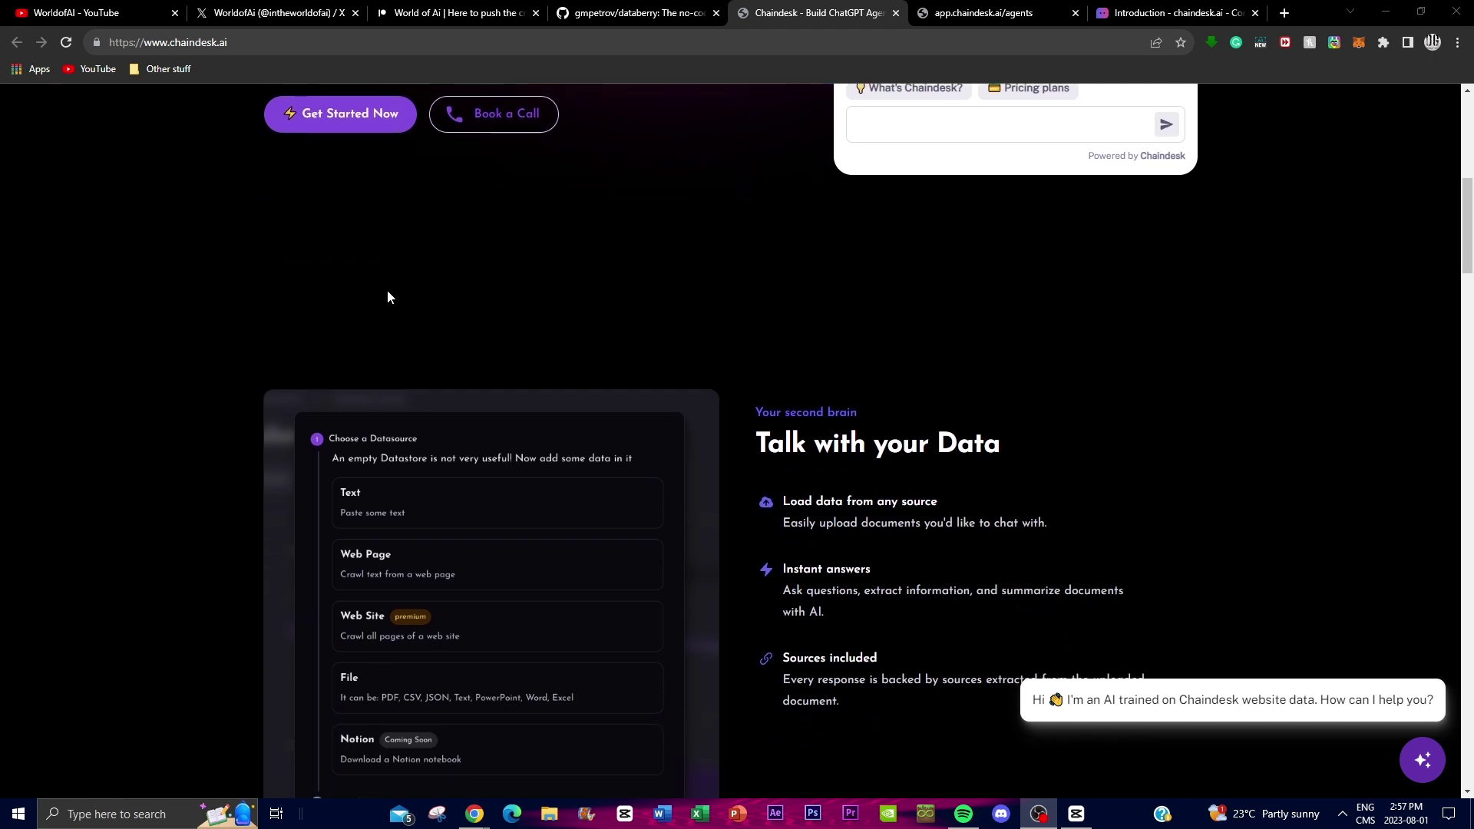
pyautogui.scroll(-1, 388, 297)
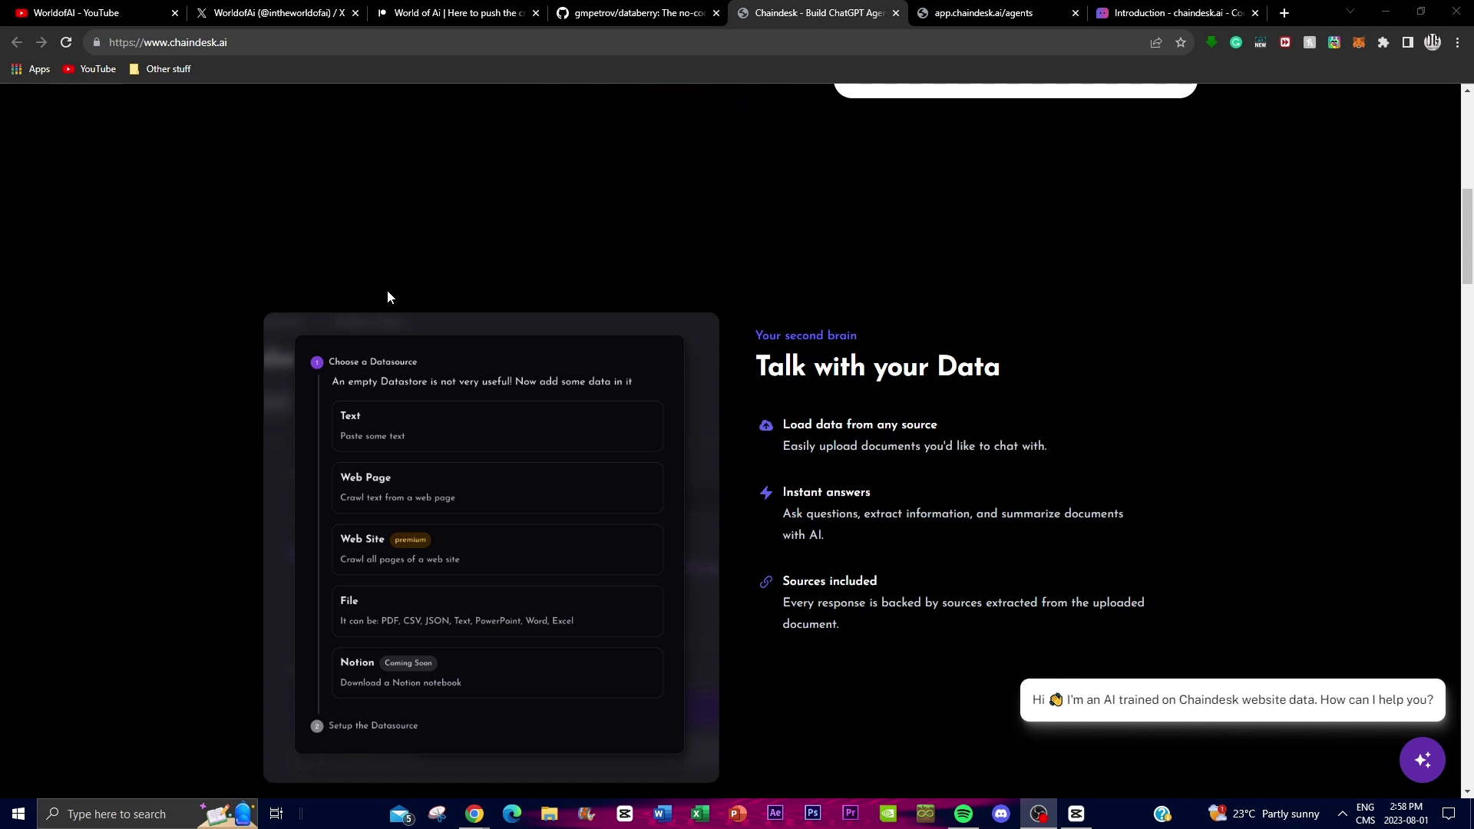
pyautogui.scroll(-1, 388, 296)
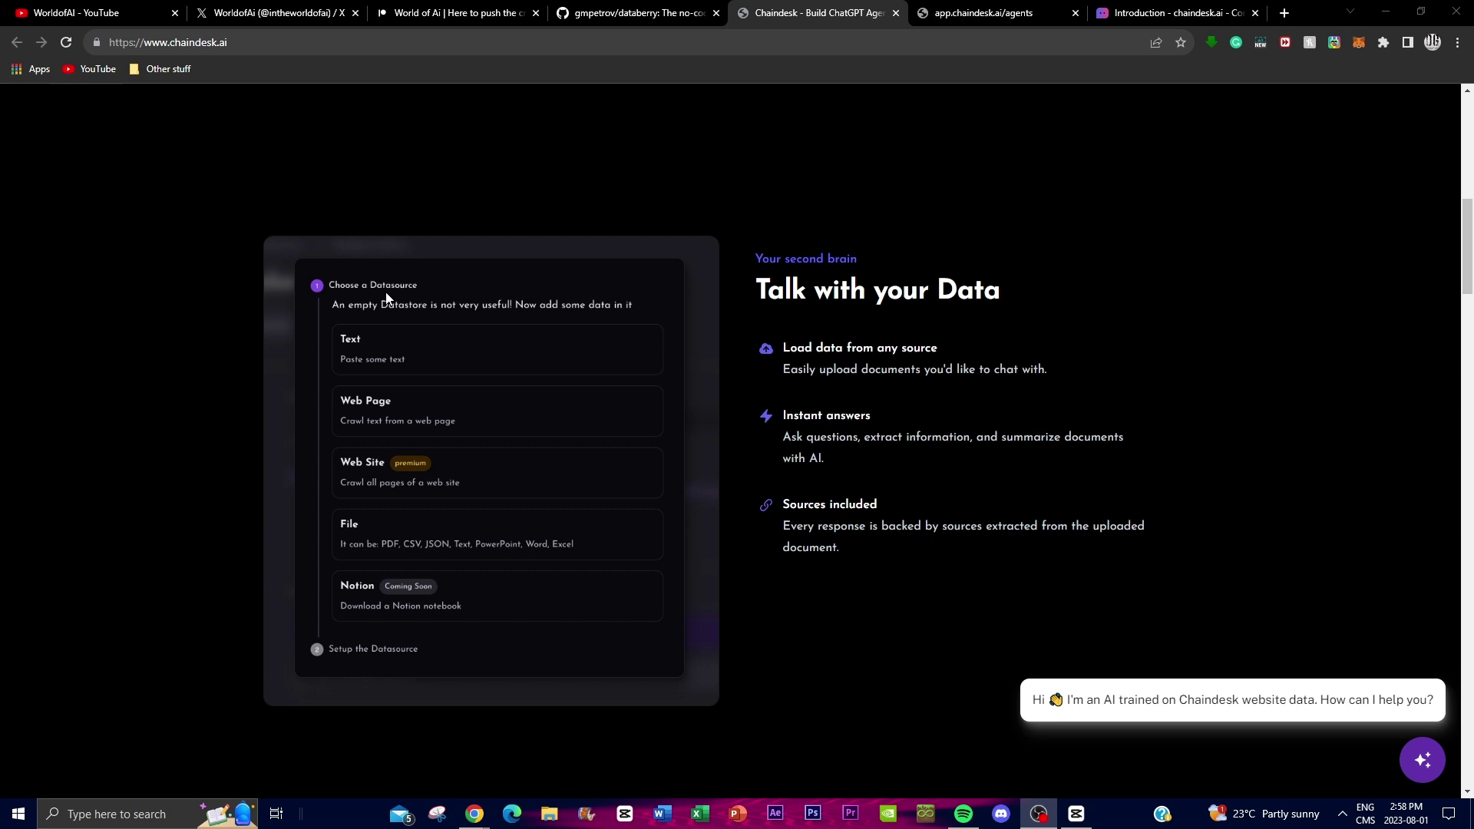
pyautogui.scroll(-1, 375, 297)
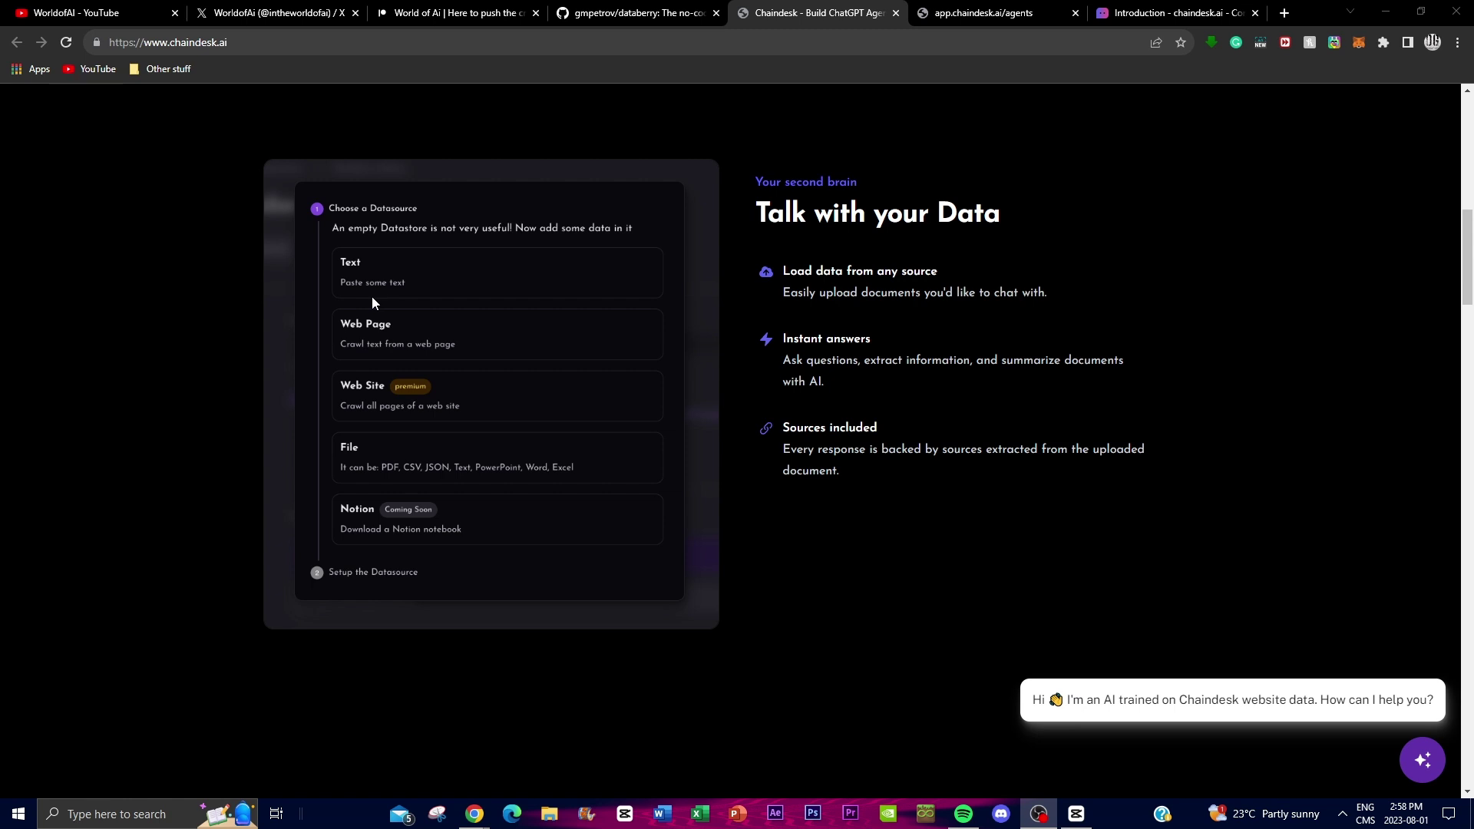
pyautogui.scroll(-1, 372, 298)
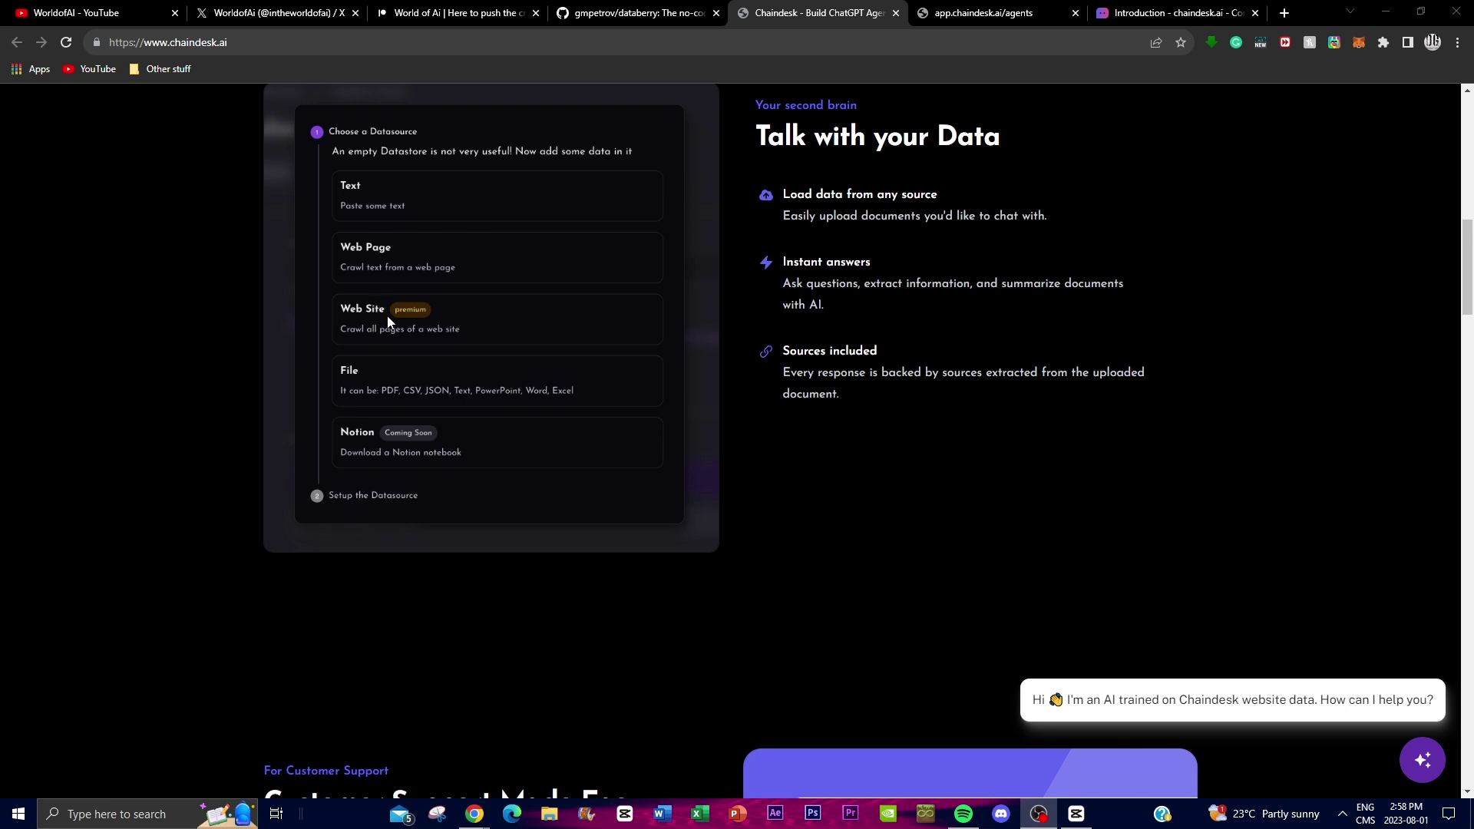
pyautogui.scroll(-1, 387, 315)
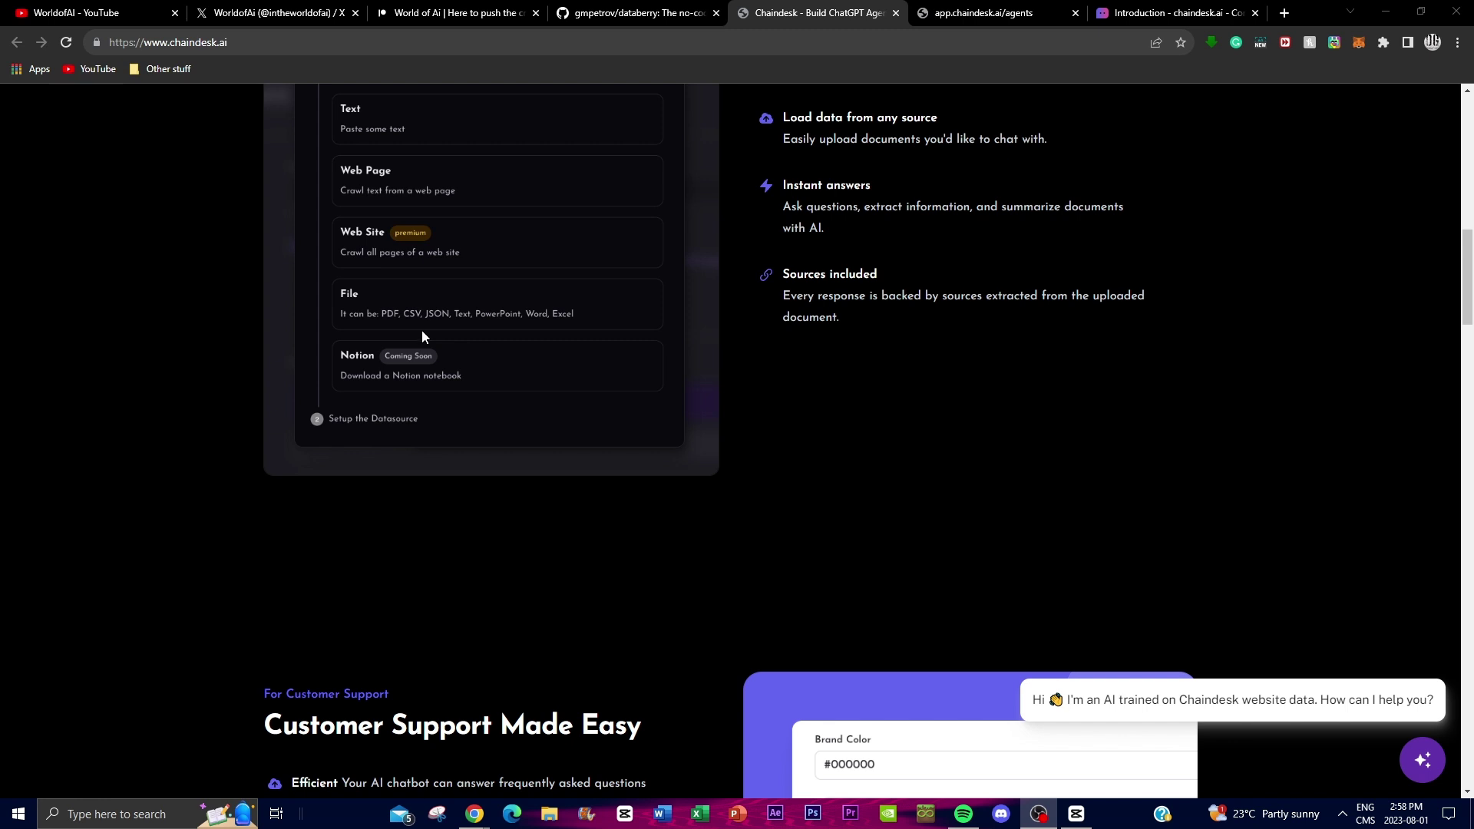
# Examine the Customer Support Made Easy section of the Chaindesk homepage, including the example support chatbot.
pyautogui.scroll(-1, 421, 335)
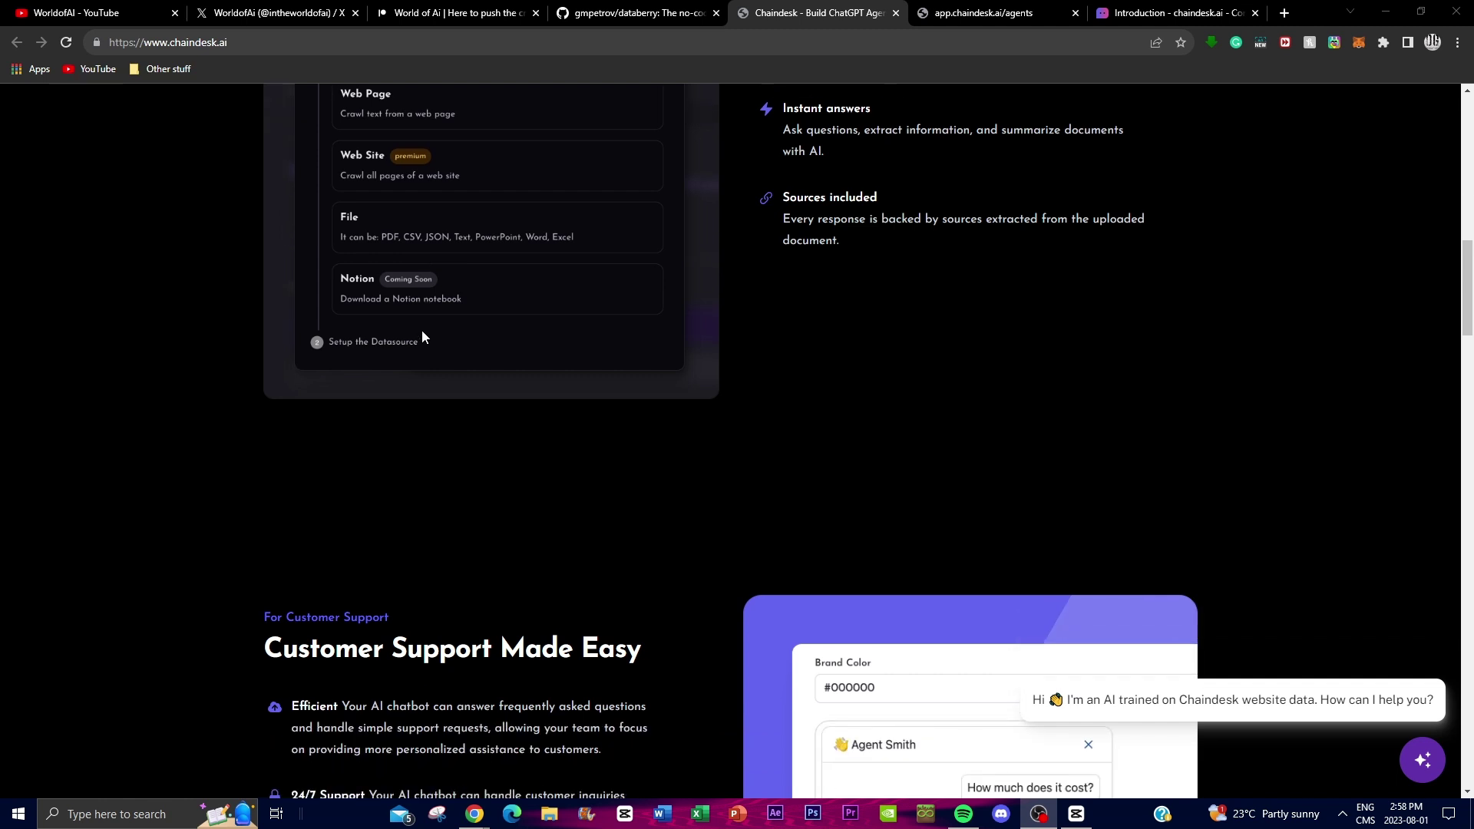
pyautogui.scroll(-1, 422, 332)
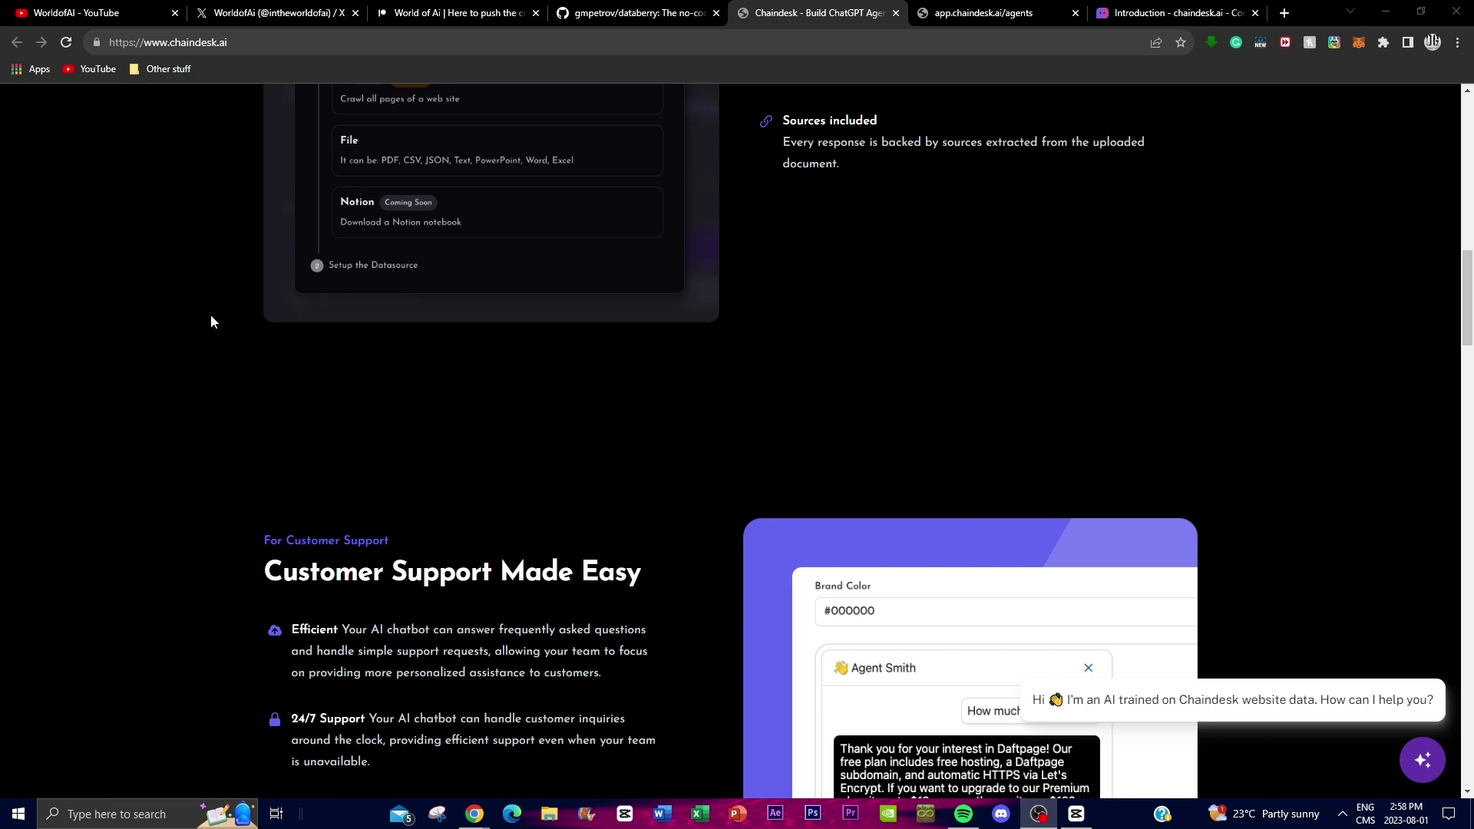
pyautogui.scroll(-1, 214, 324)
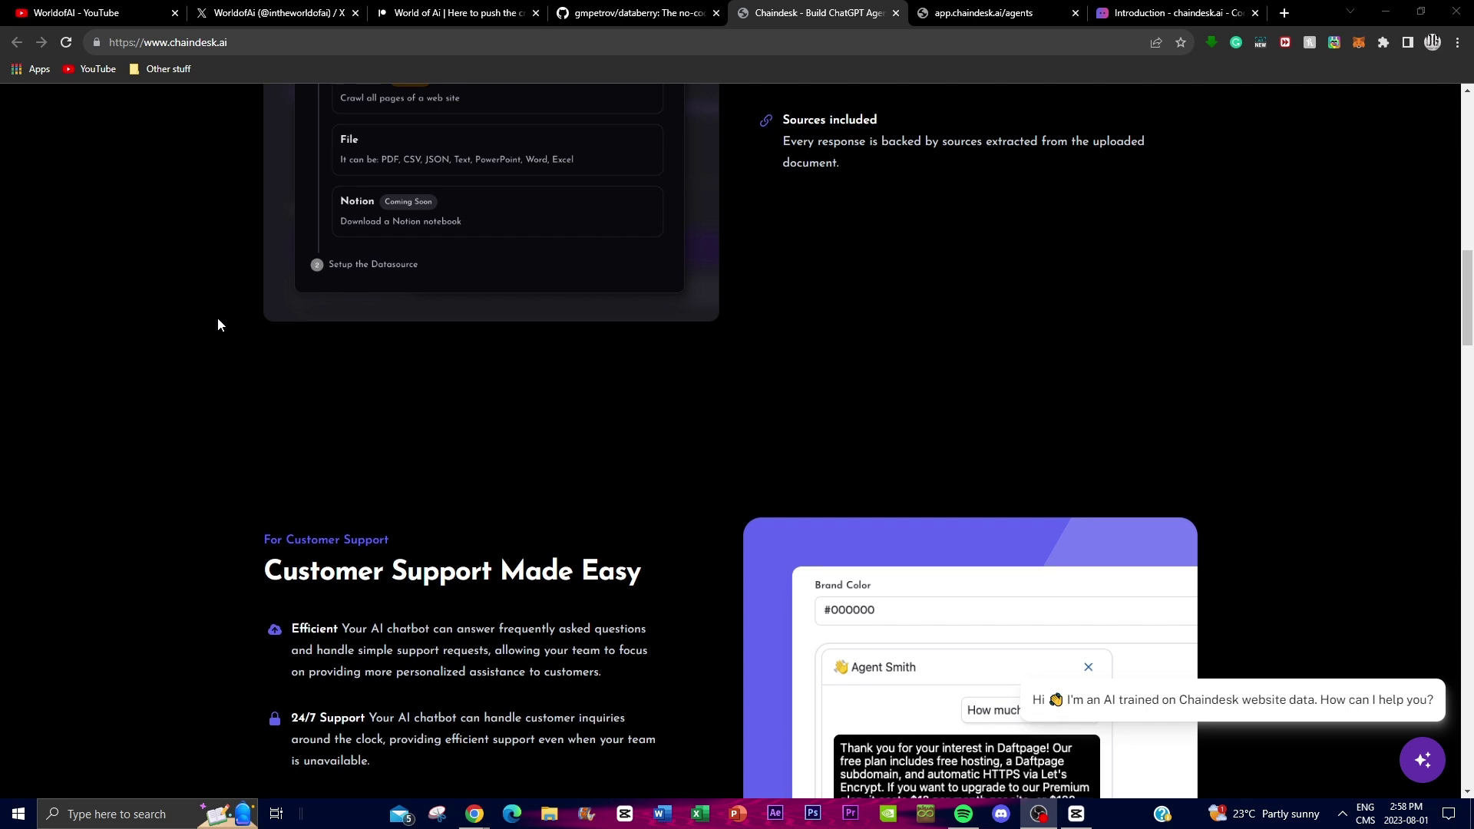
pyautogui.scroll(-1, 213, 326)
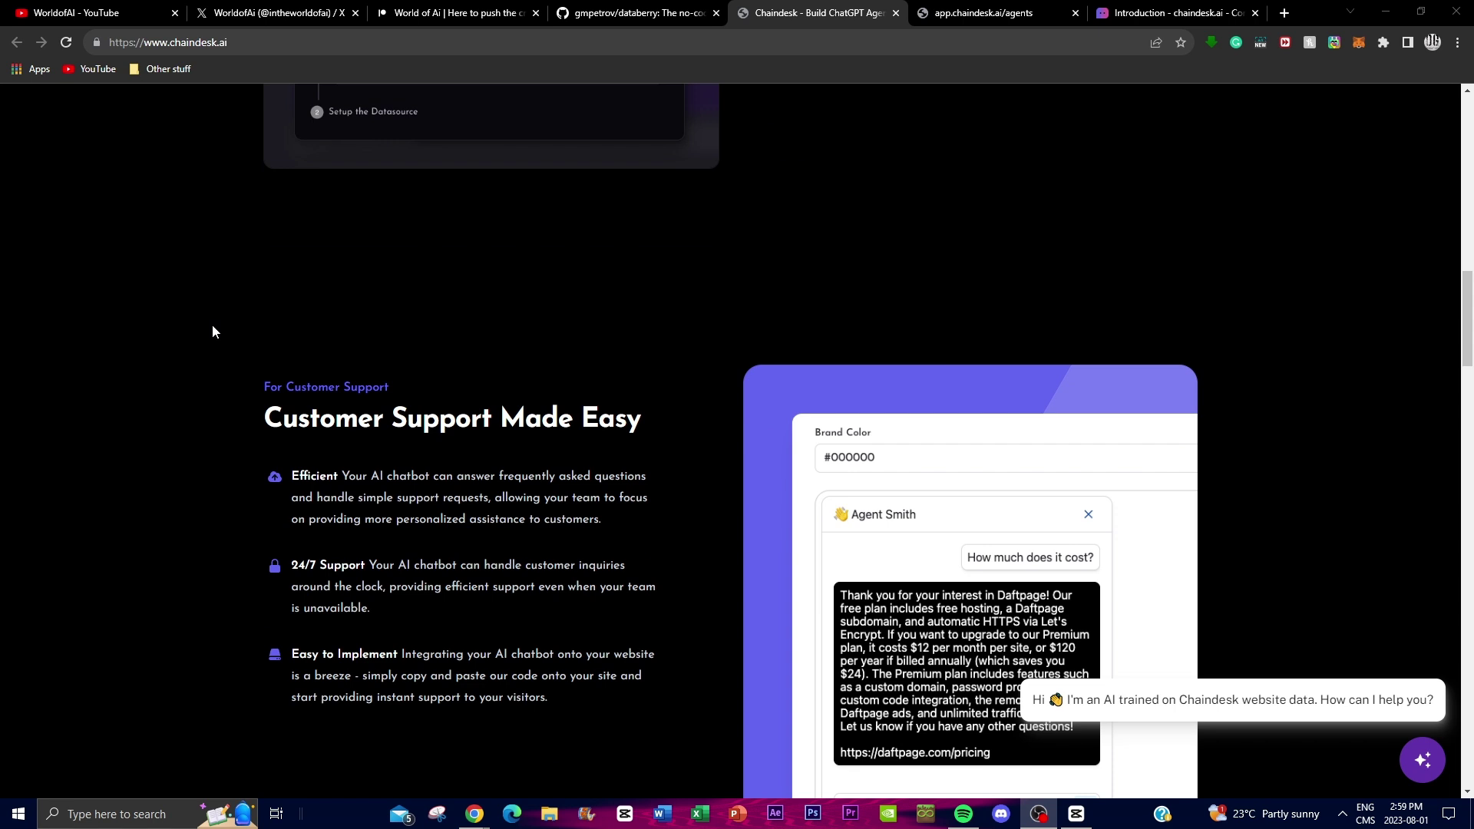
pyautogui.scroll(-1, 213, 331)
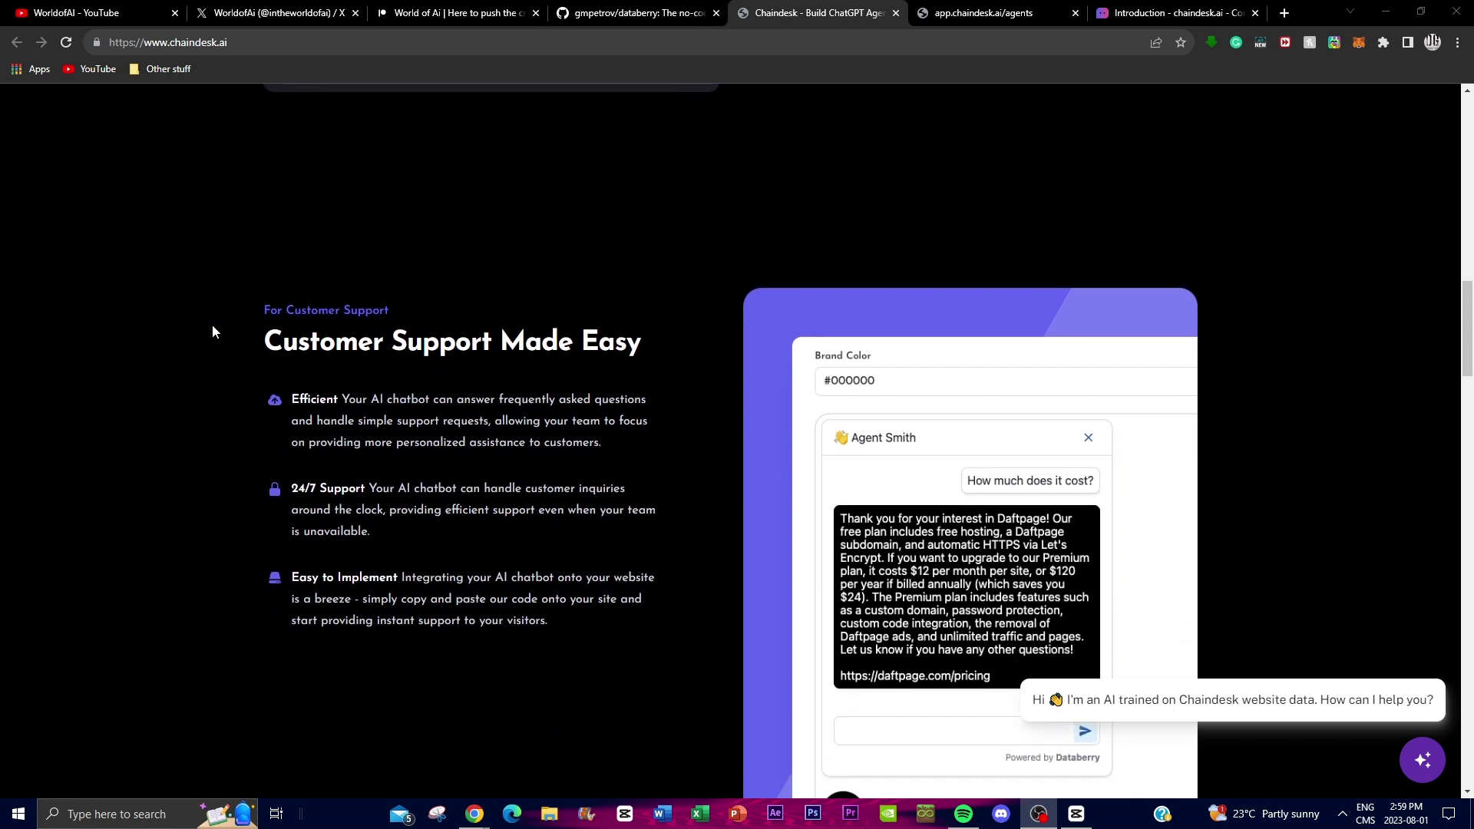
pyautogui.scroll(-1, 213, 326)
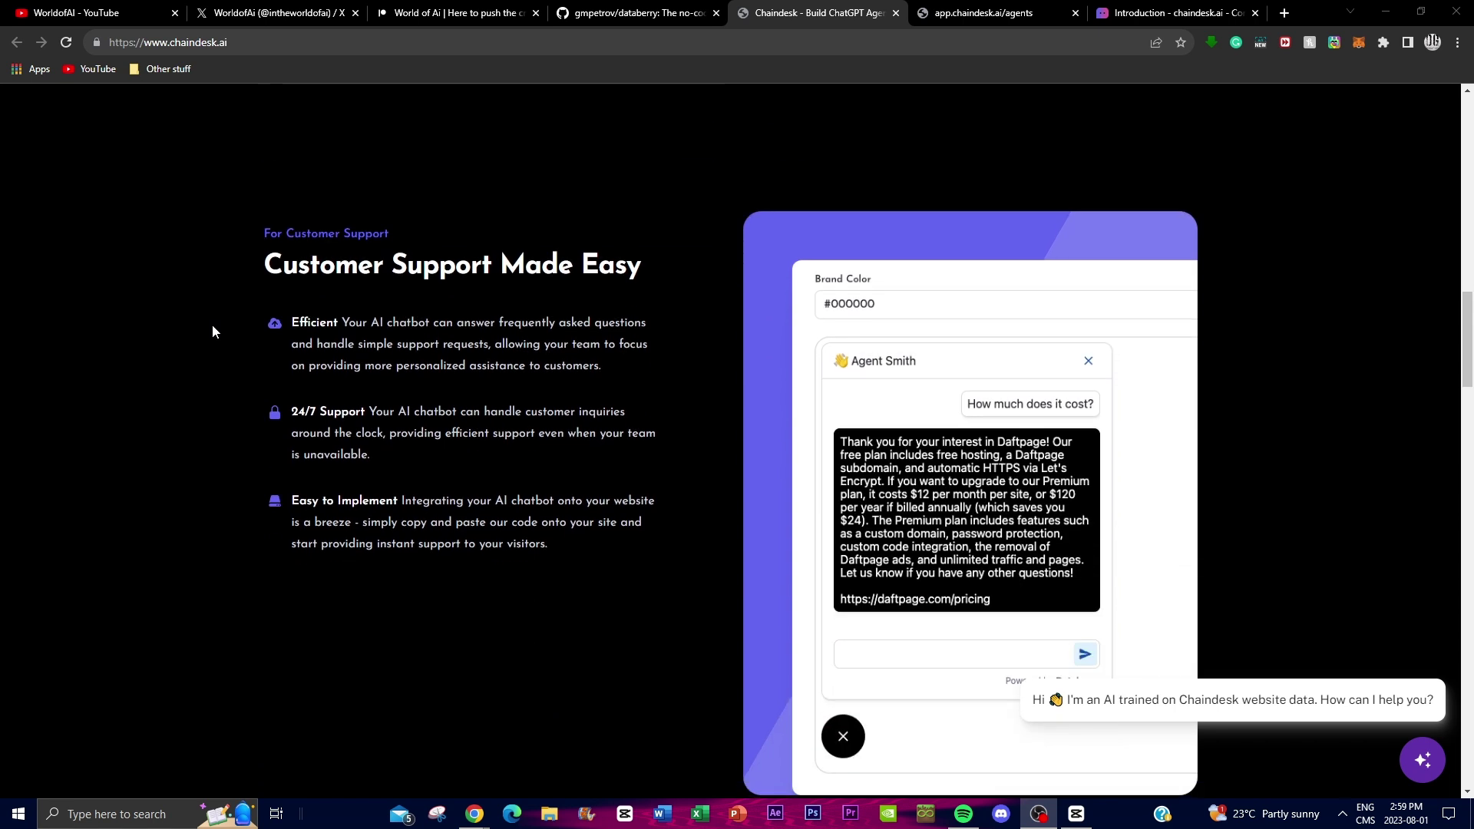
pyautogui.scroll(-1, 212, 328)
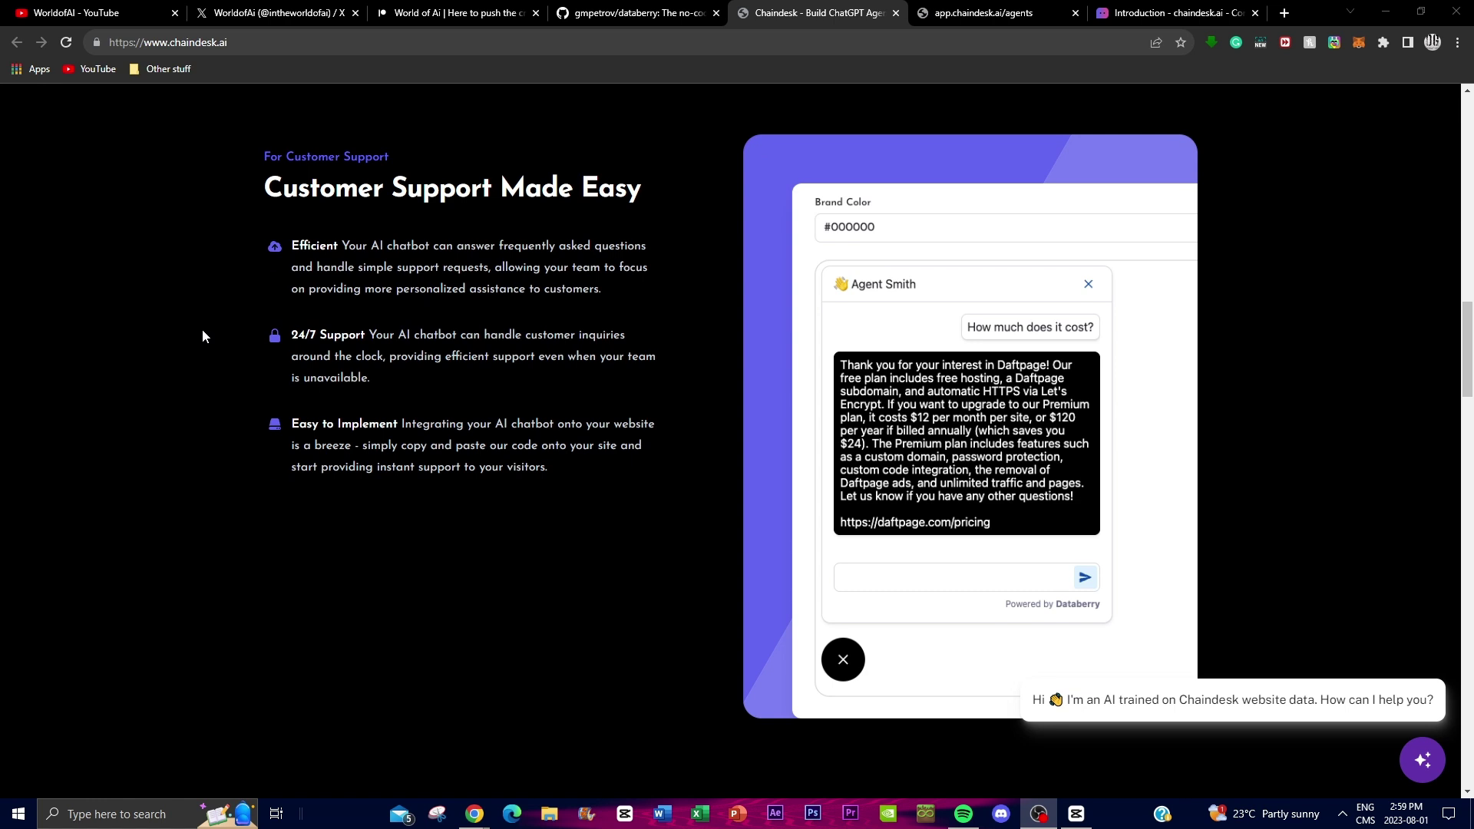
pyautogui.scroll(-1, 203, 335)
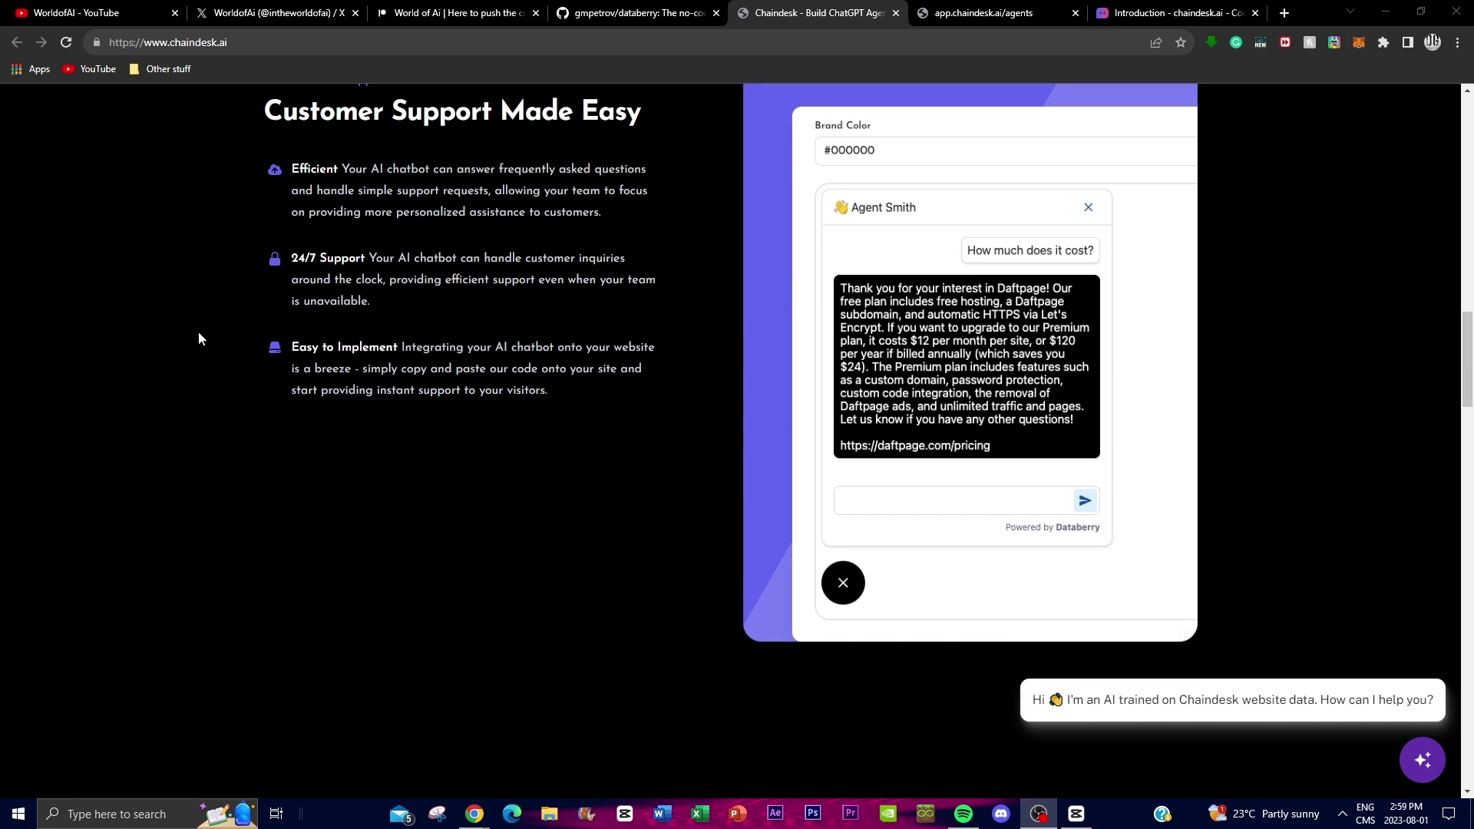
# Read the Experience Our No-Code Platform section, covering ease of use, data and API integrations, and seamless integrations.
pyautogui.scroll(-2, 201, 337)
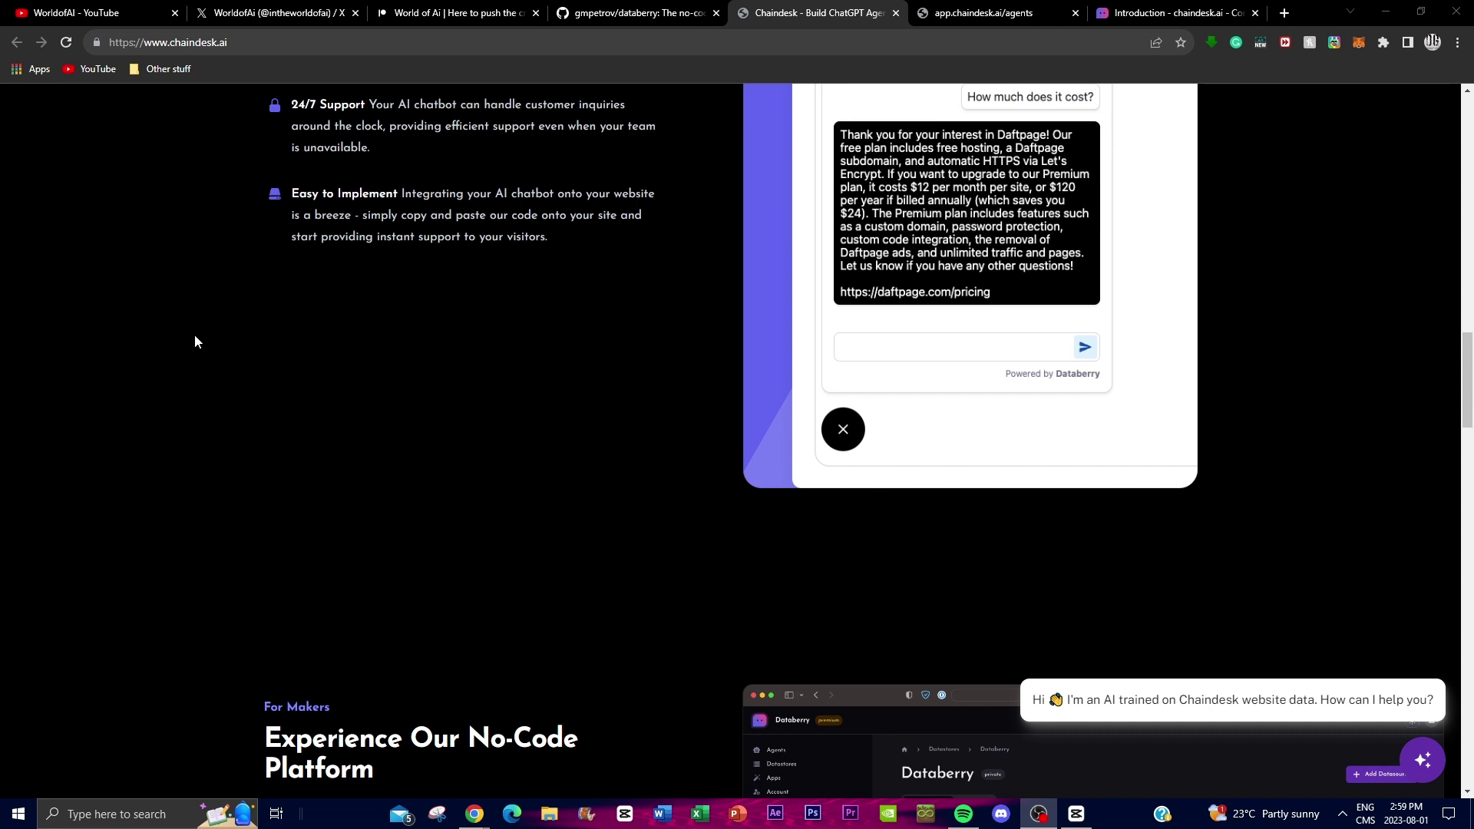
pyautogui.scroll(-3, 196, 341)
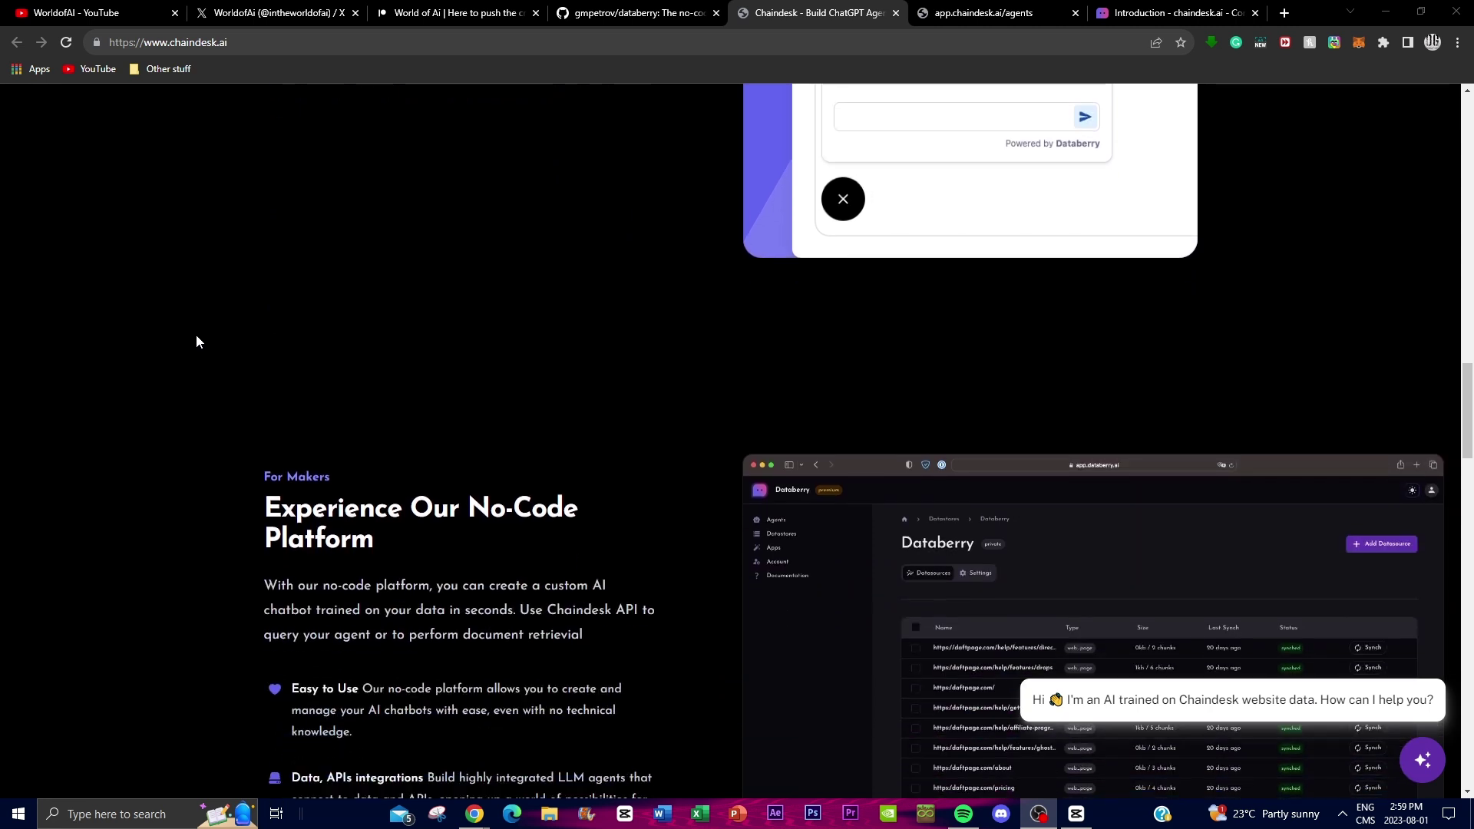
pyautogui.scroll(-2, 196, 341)
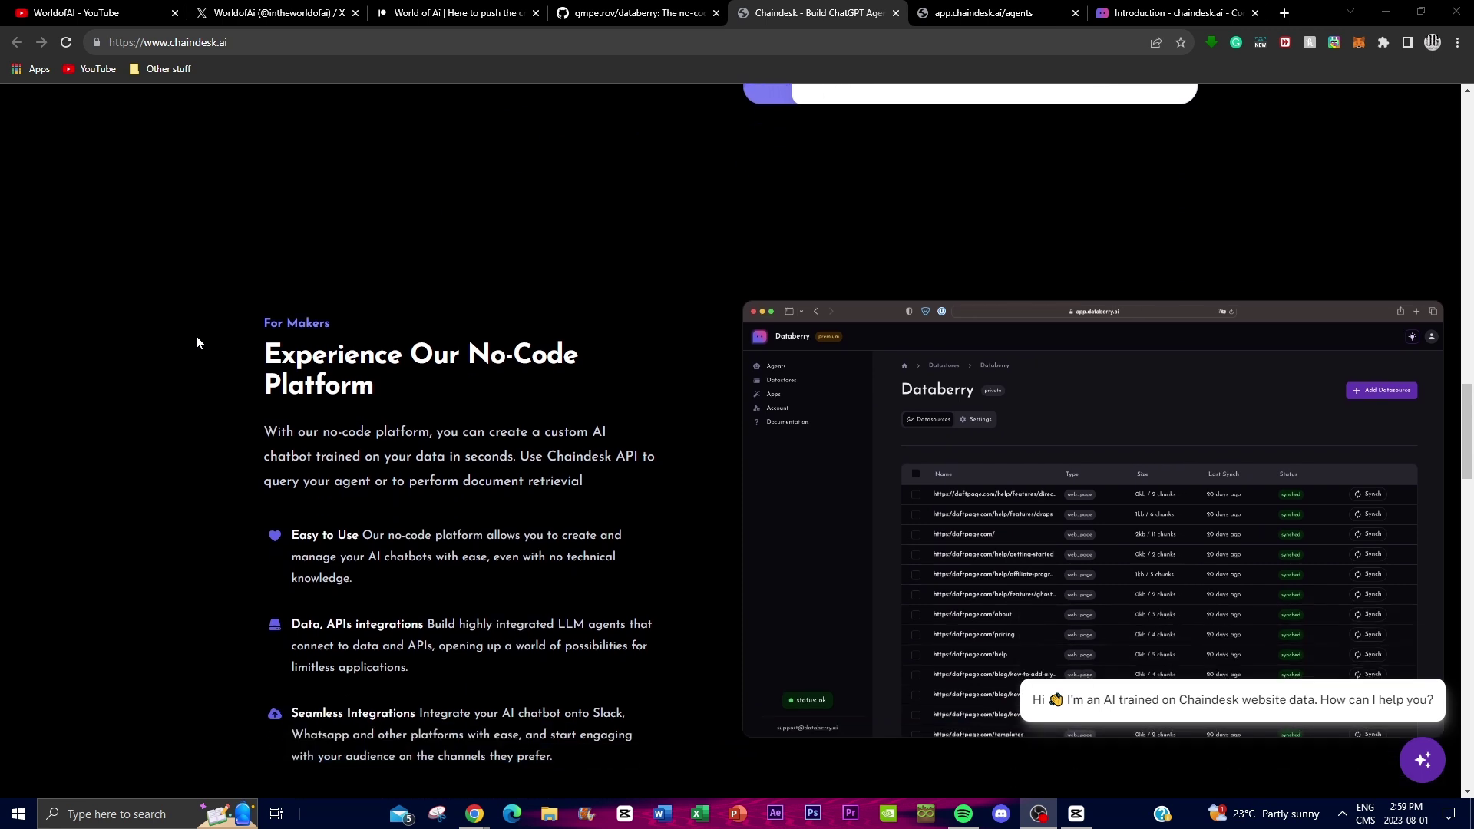
pyautogui.scroll(-1, 197, 338)
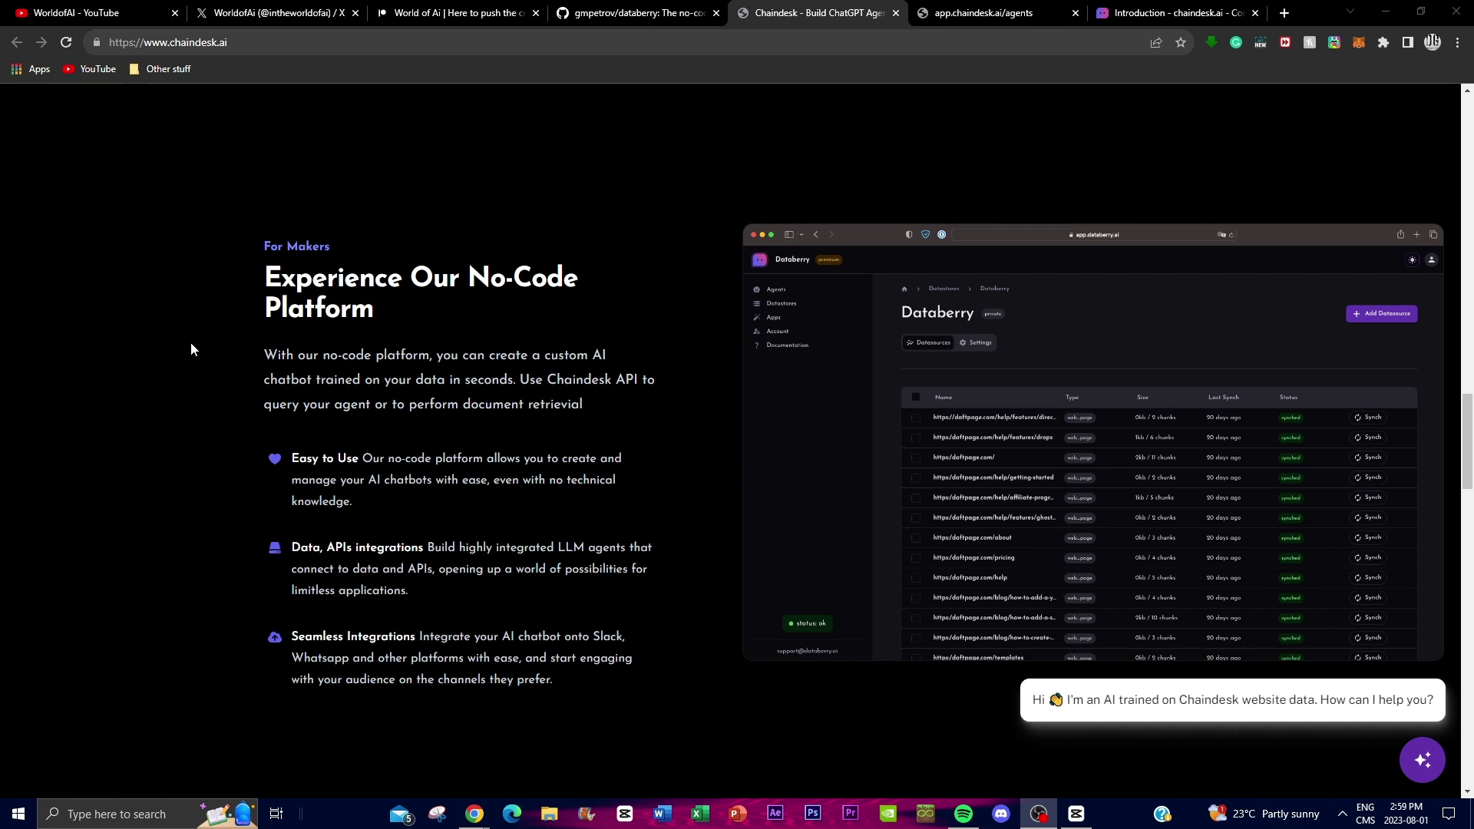
pyautogui.scroll(-1, 191, 343)
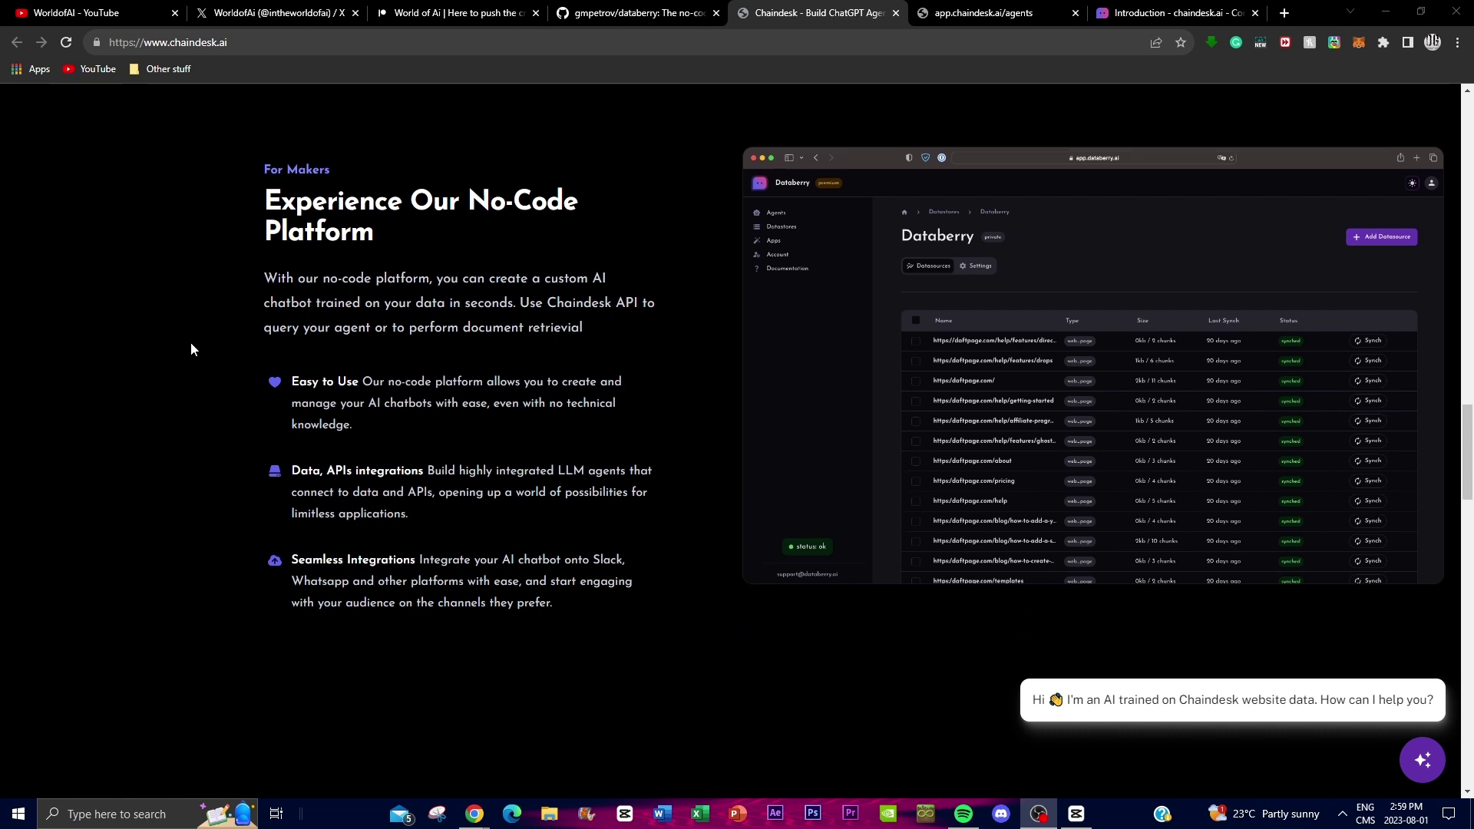
pyautogui.scroll(-2, 192, 349)
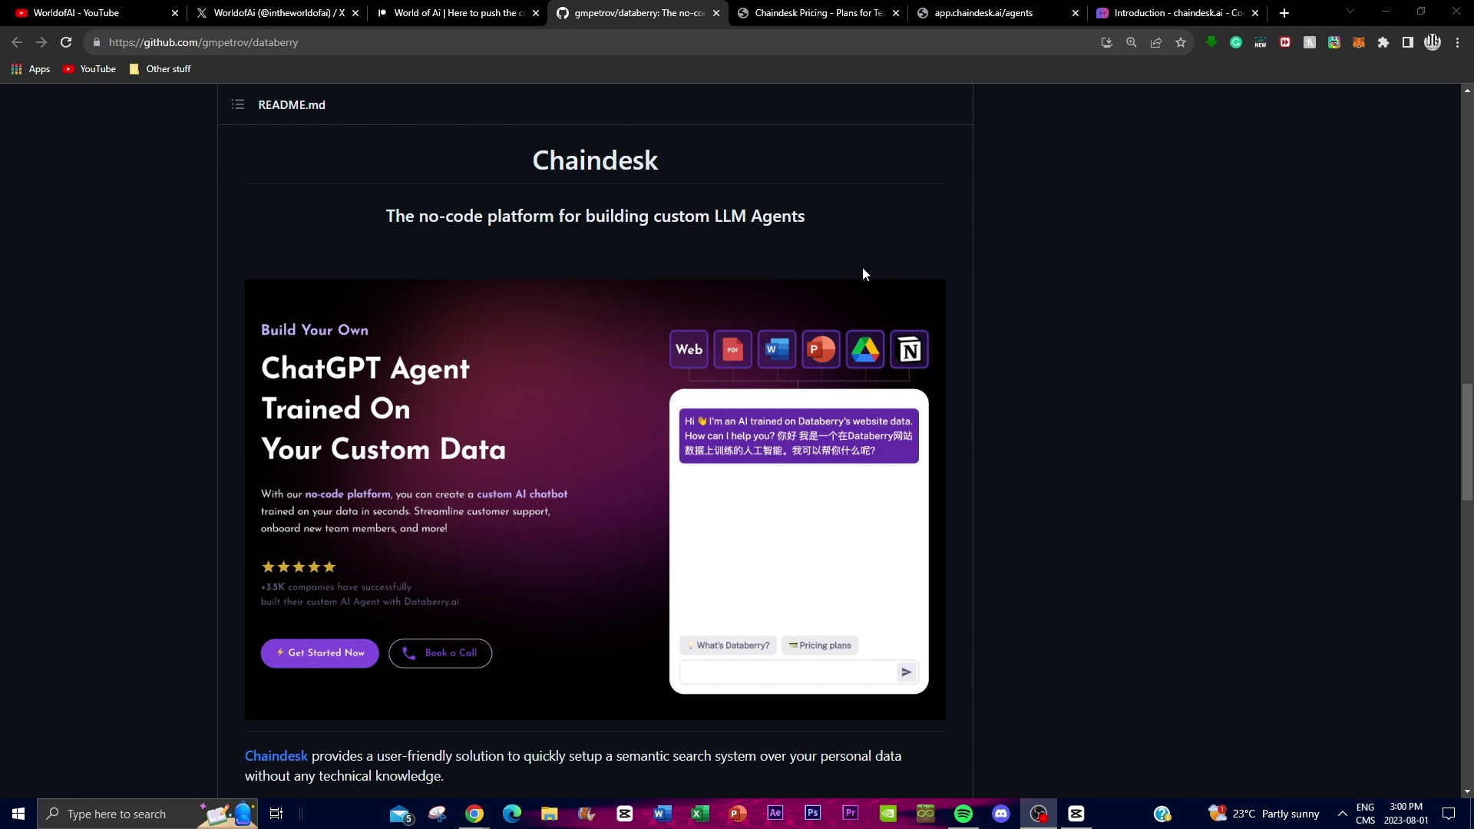
# Switch to the Chaindesk pricing page and compare the features and limits of the Discover, Startup, Pro and Enterprise plans.
pyautogui.click(817, 12)
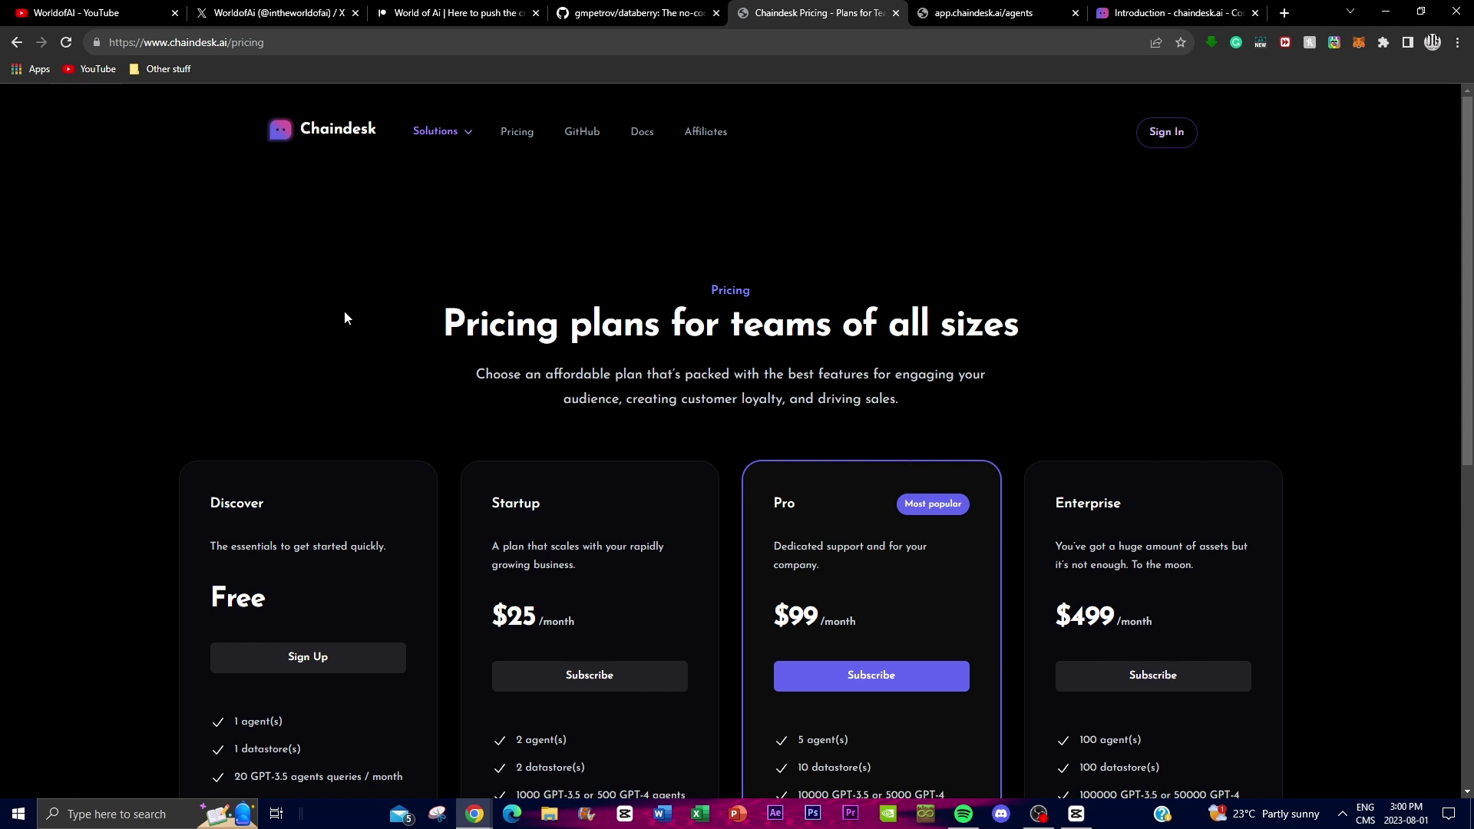
pyautogui.scroll(-2, 341, 311)
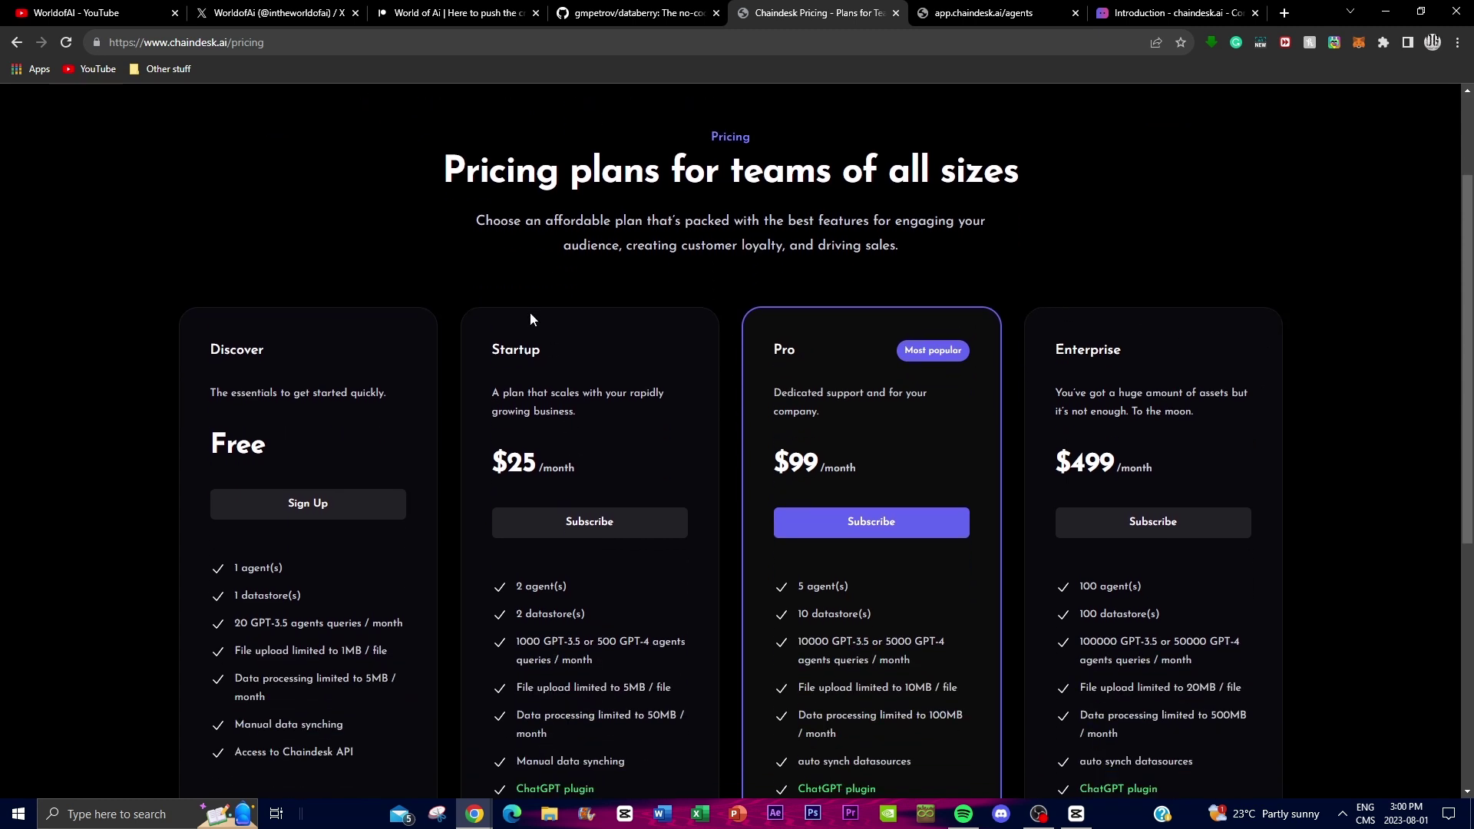
pyautogui.scroll(-1, 136, 559)
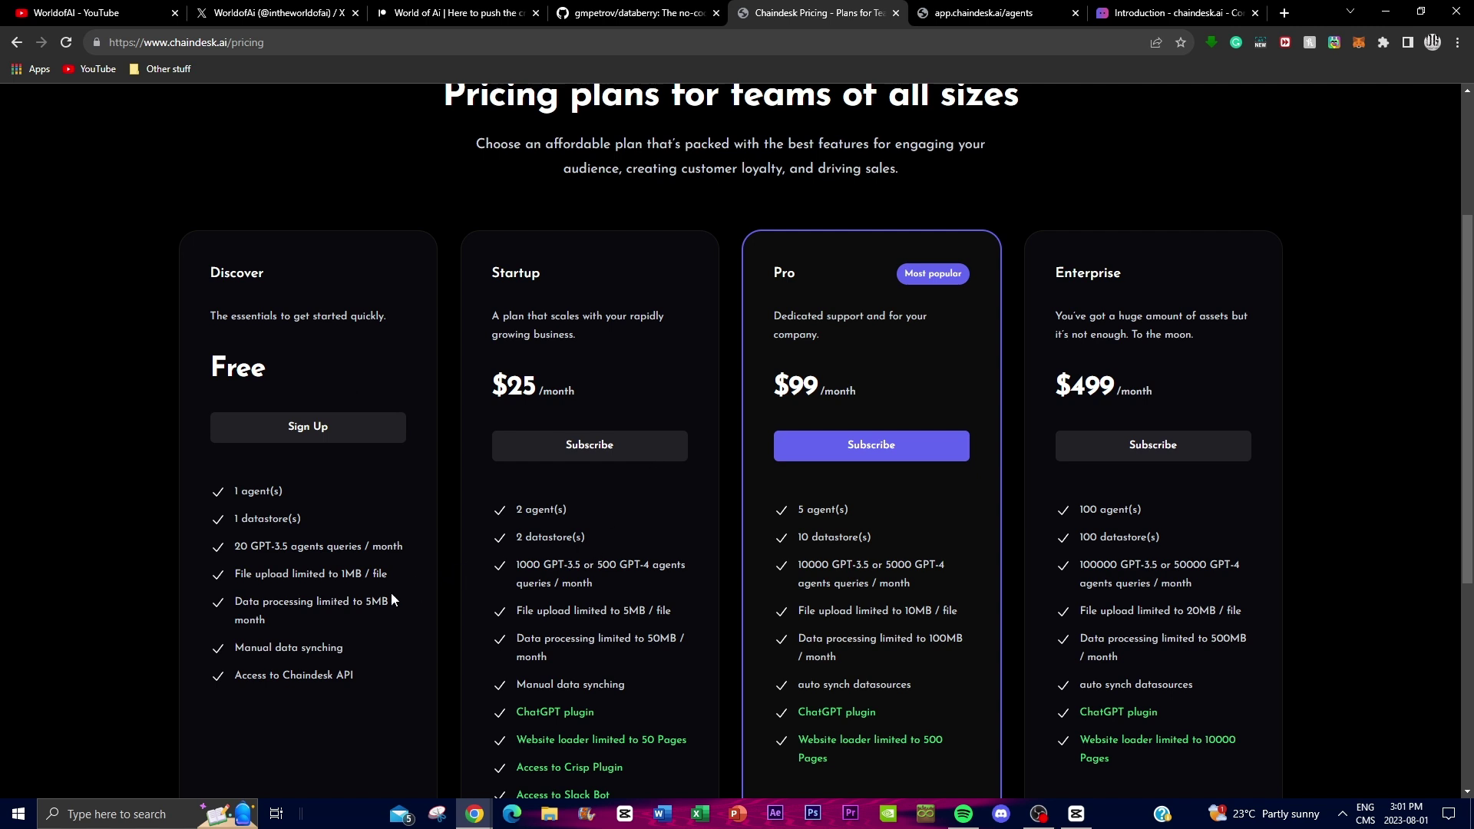
pyautogui.scroll(-1, 390, 595)
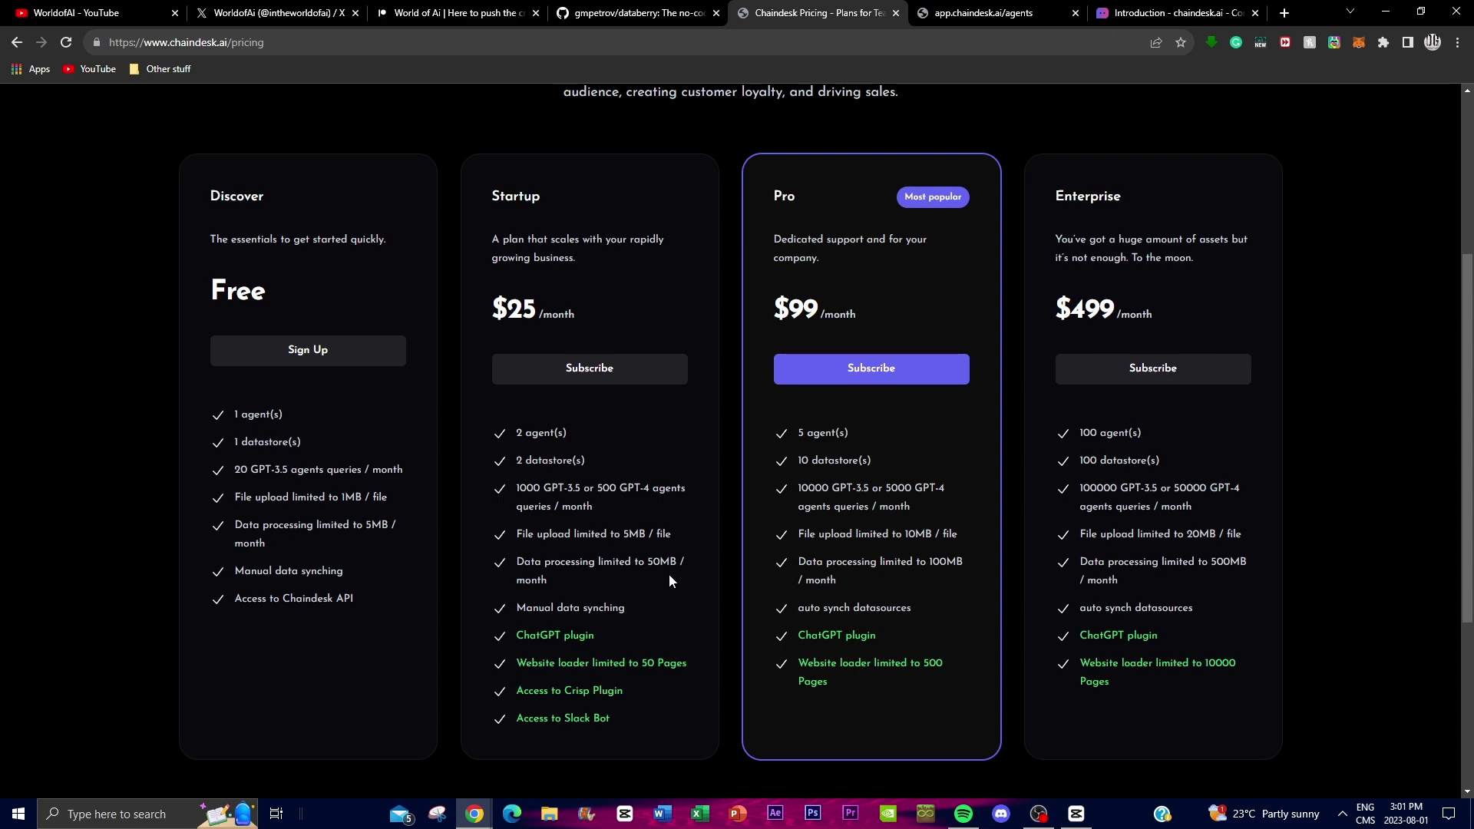
pyautogui.scroll(4, 669, 576)
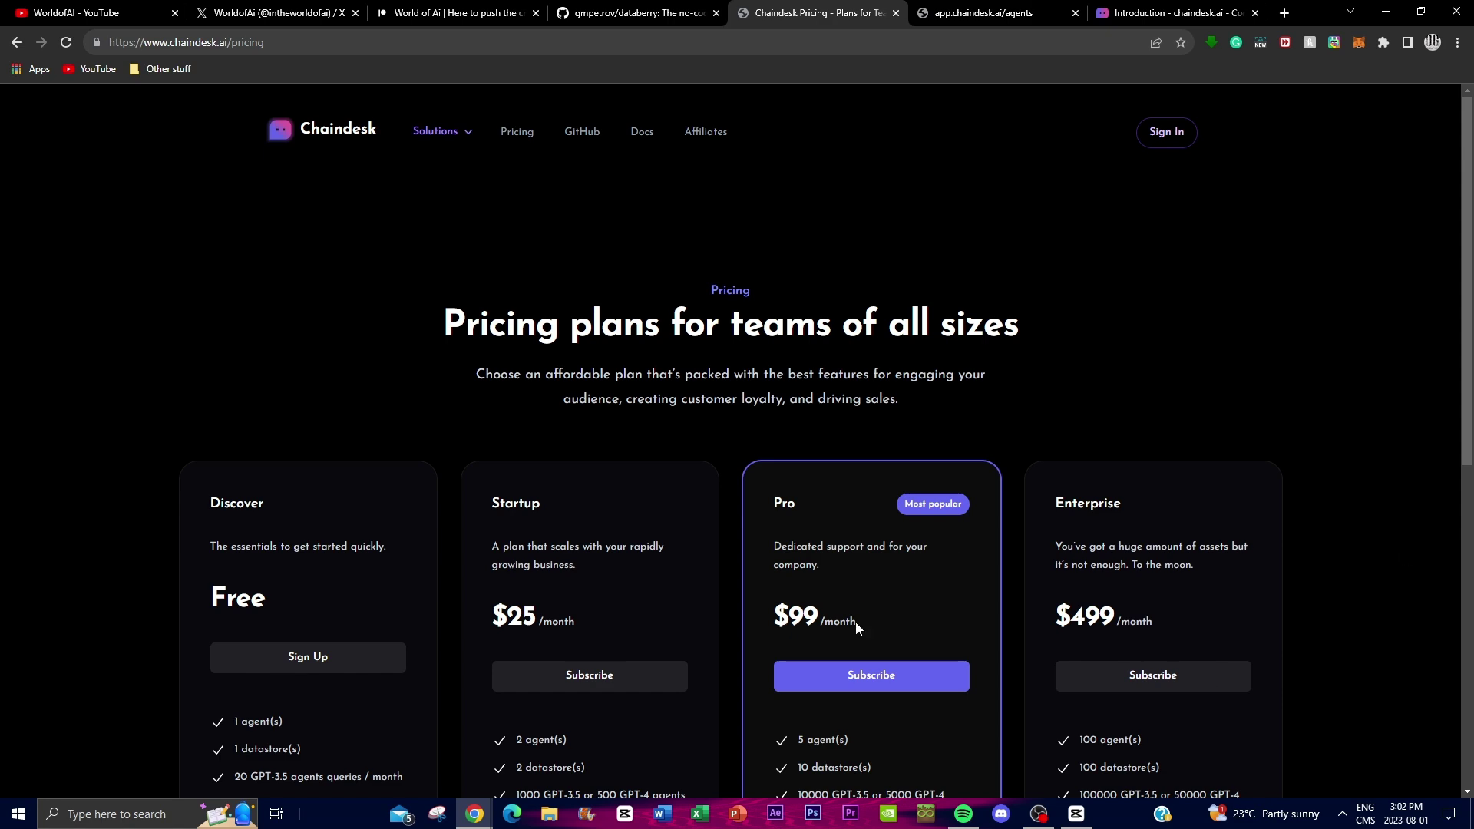
pyautogui.scroll(-5, 791, 653)
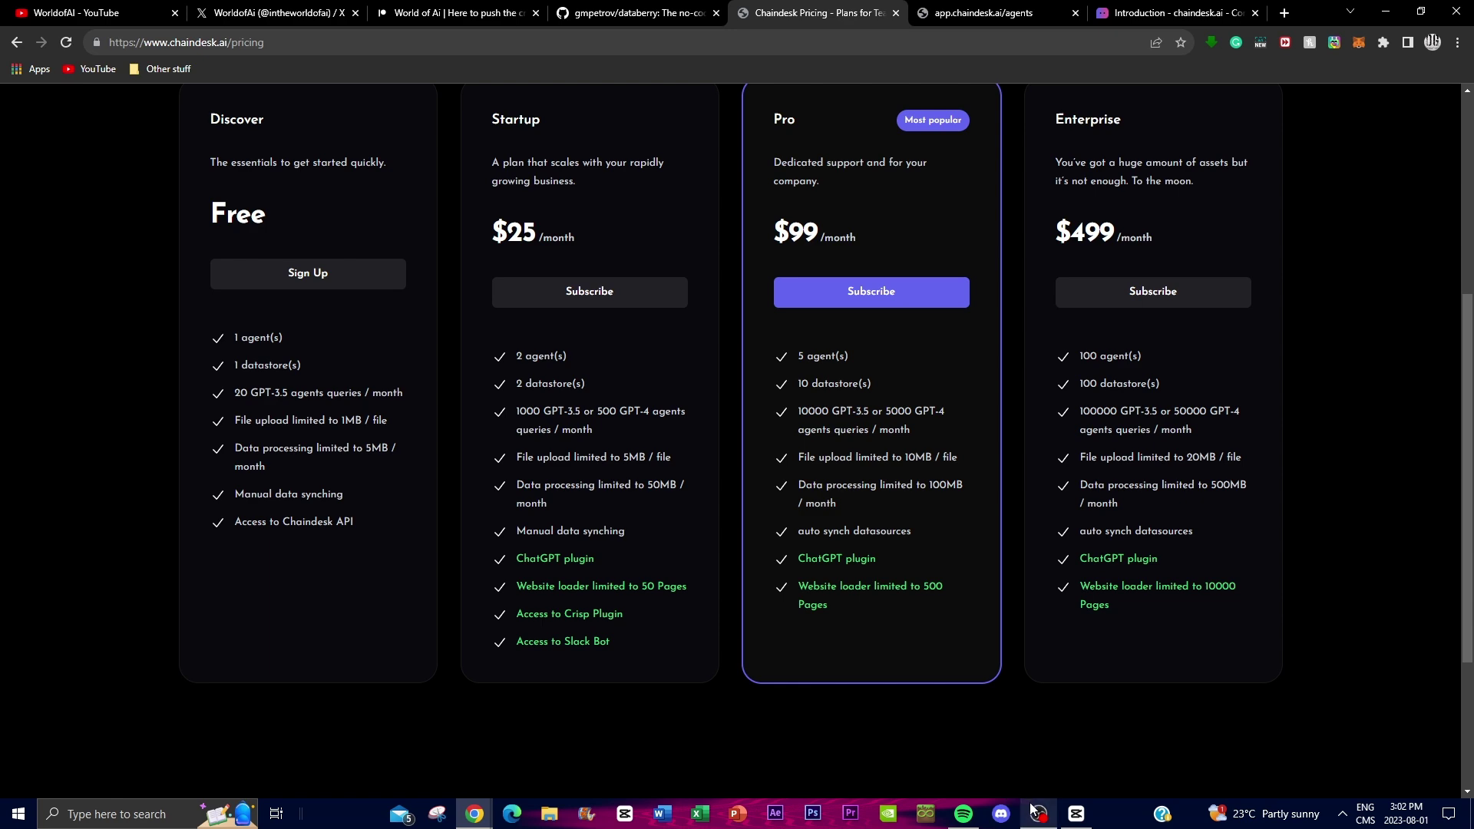
pyautogui.moveTo(1042, 824)
pyautogui.scroll(2, 784, 530)
pyautogui.scroll(2, 788, 530)
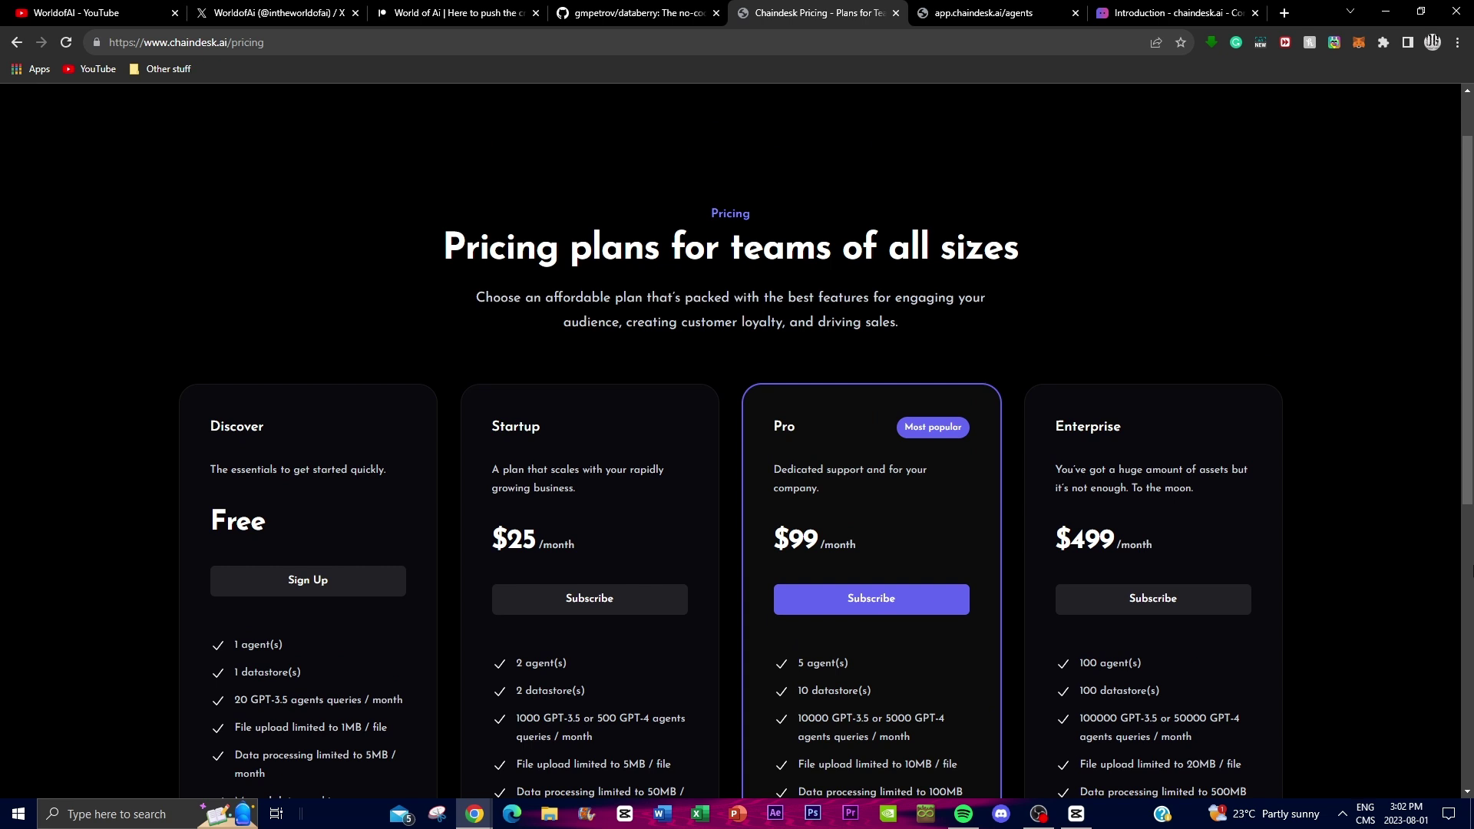
pyautogui.scroll(1, 1244, 346)
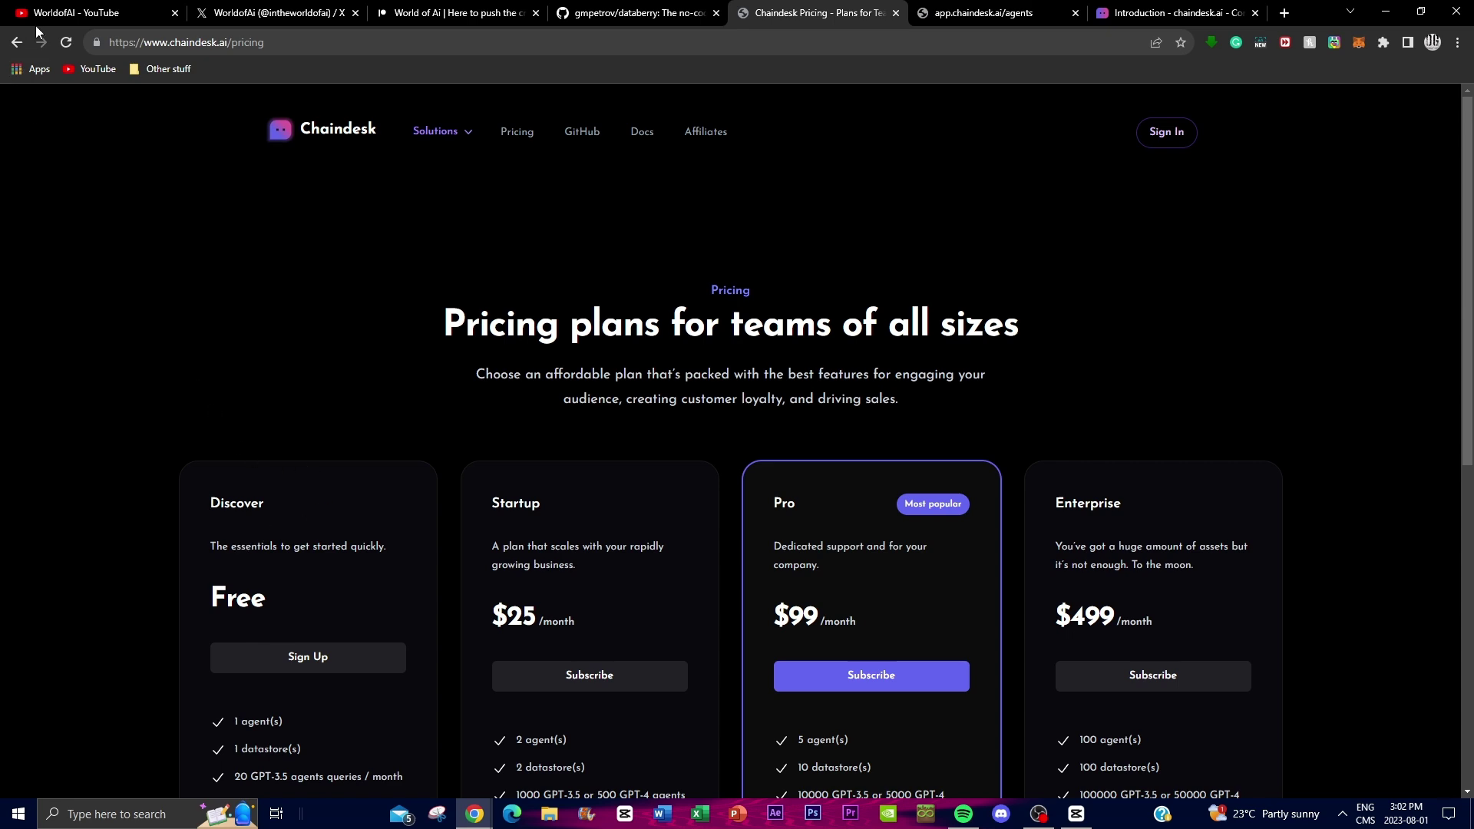
# Return to the WorldofAI YouTube channel and look through its older uploaded videos.
pyautogui.click(69, 13)
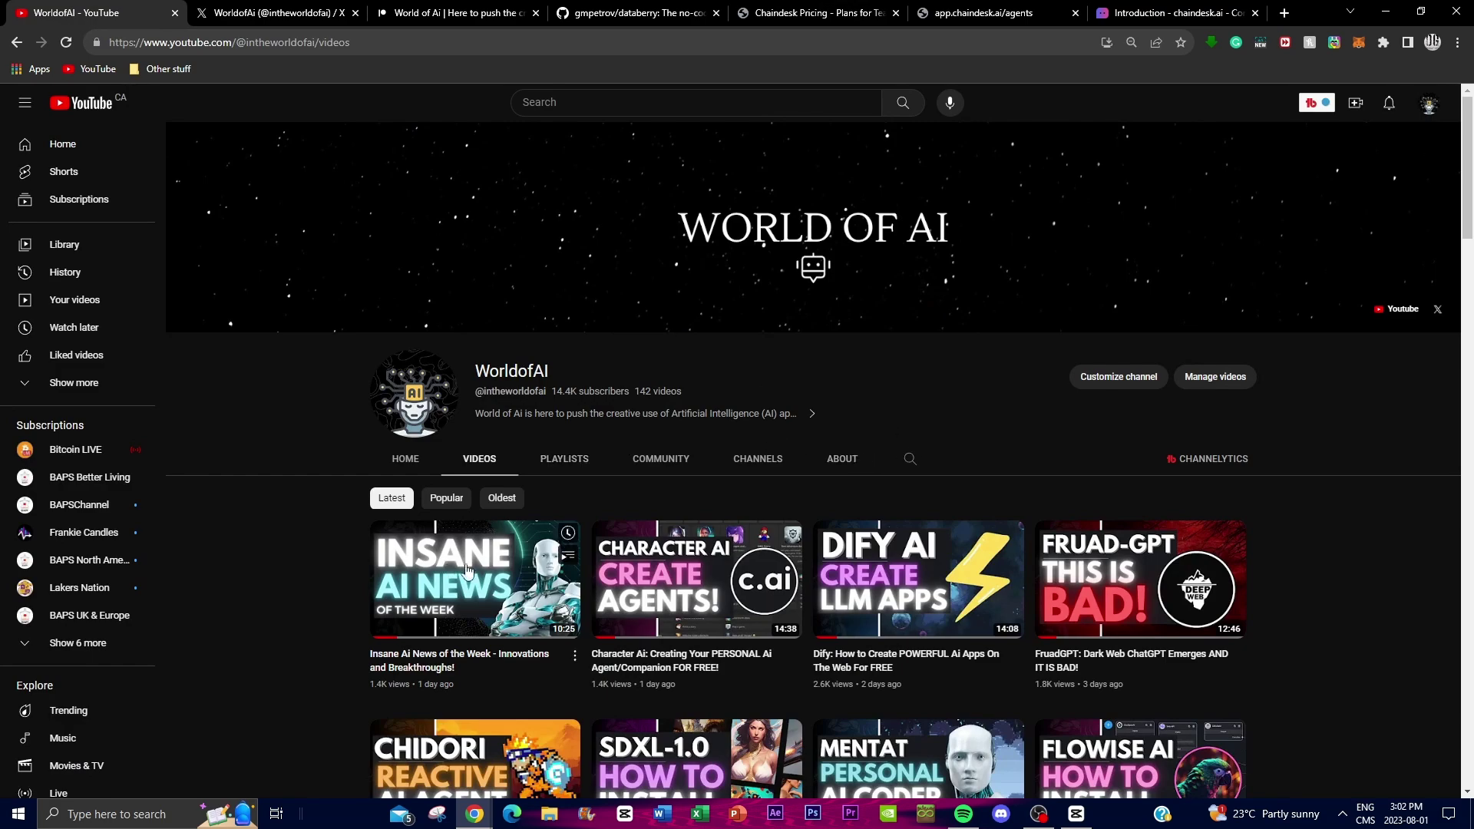
pyautogui.scroll(-5, 837, 693)
pyautogui.scroll(-15, 837, 694)
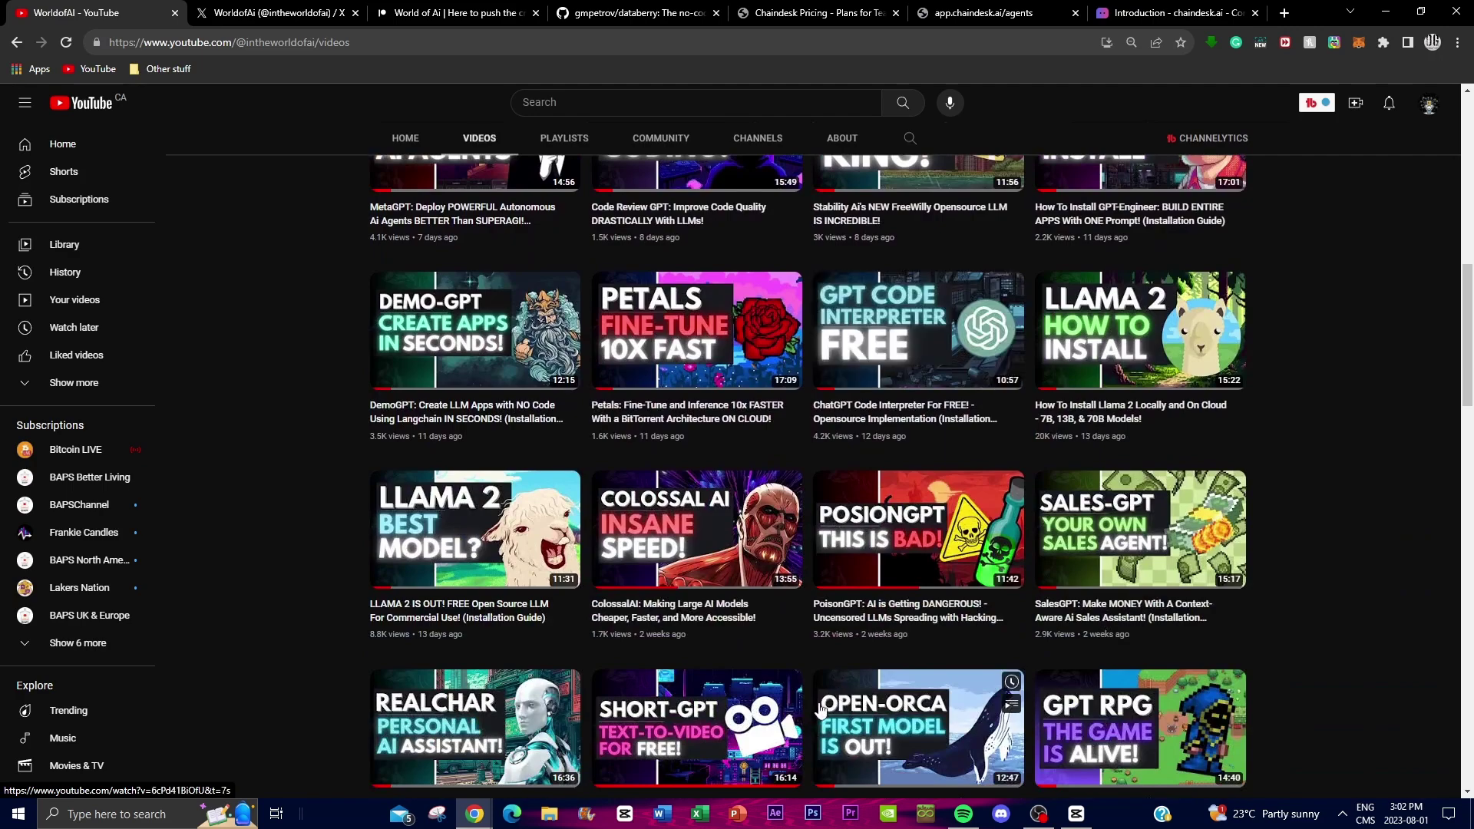
pyautogui.scroll(-8, 590, 735)
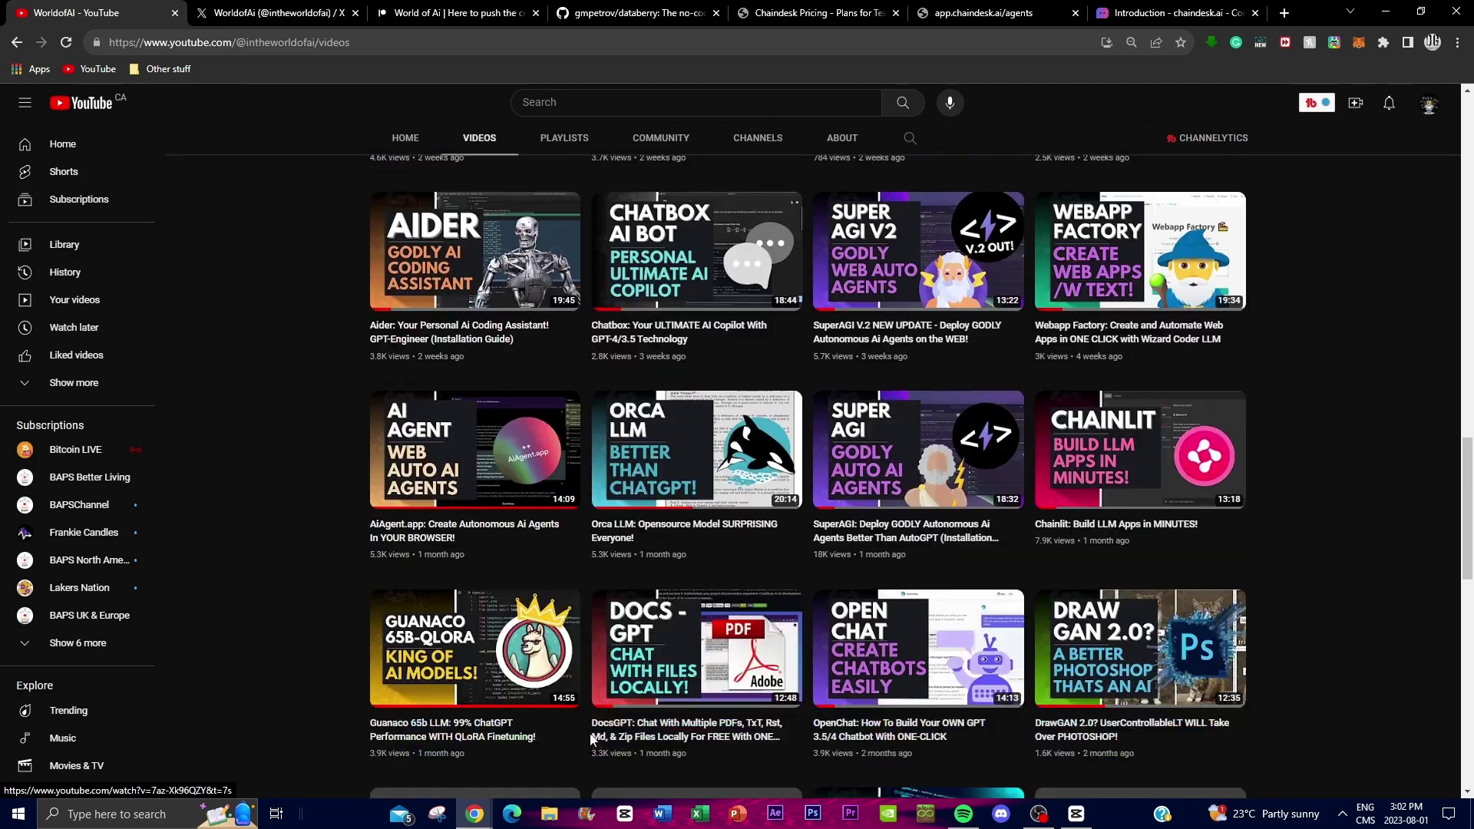
pyautogui.scroll(-7, 582, 739)
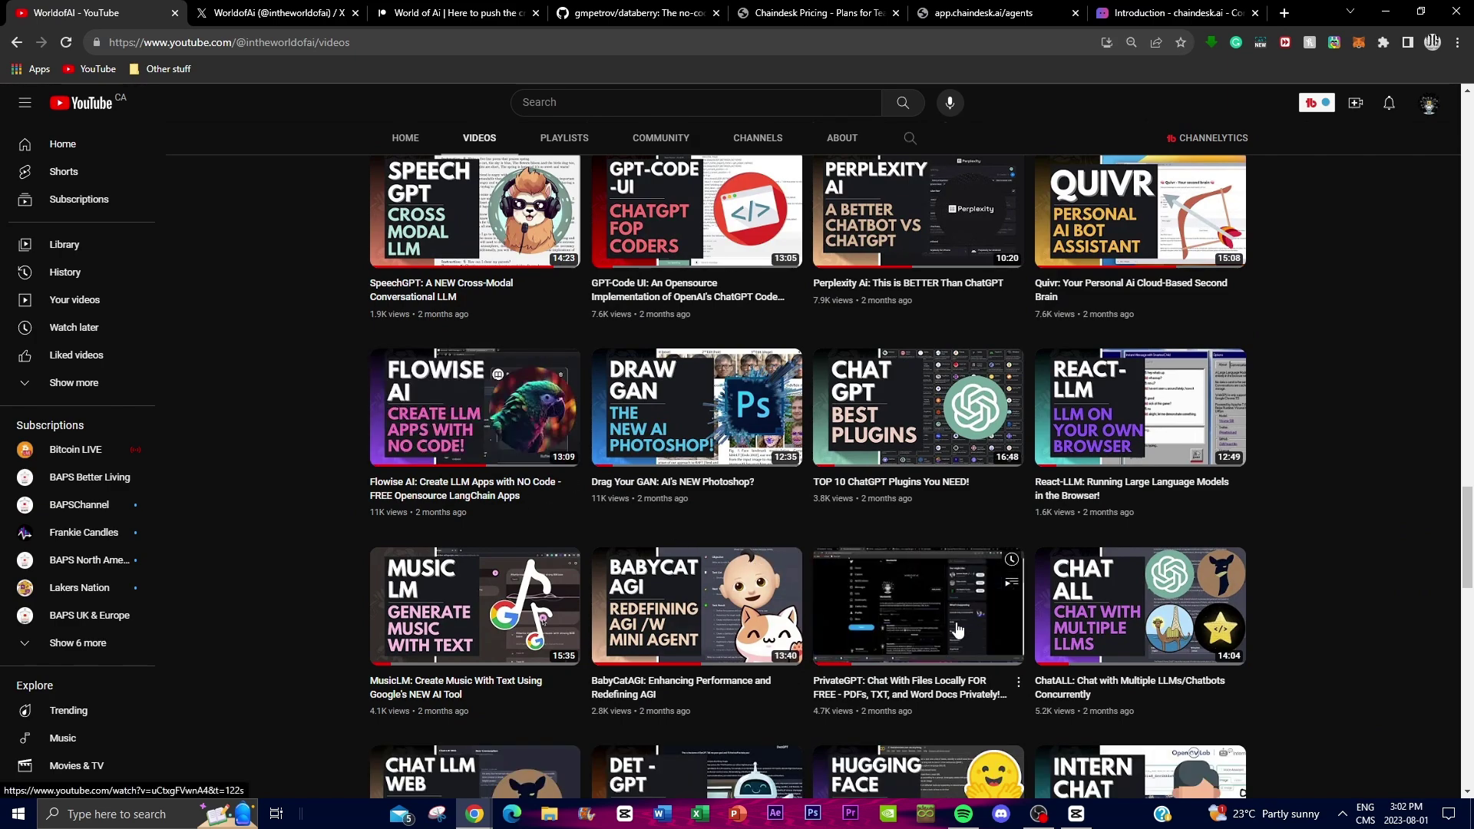
# Look through the WorldofAI channel's uploads, from the older videos back to the most recent ones.
pyautogui.scroll(7, 905, 534)
pyautogui.scroll(10, 900, 541)
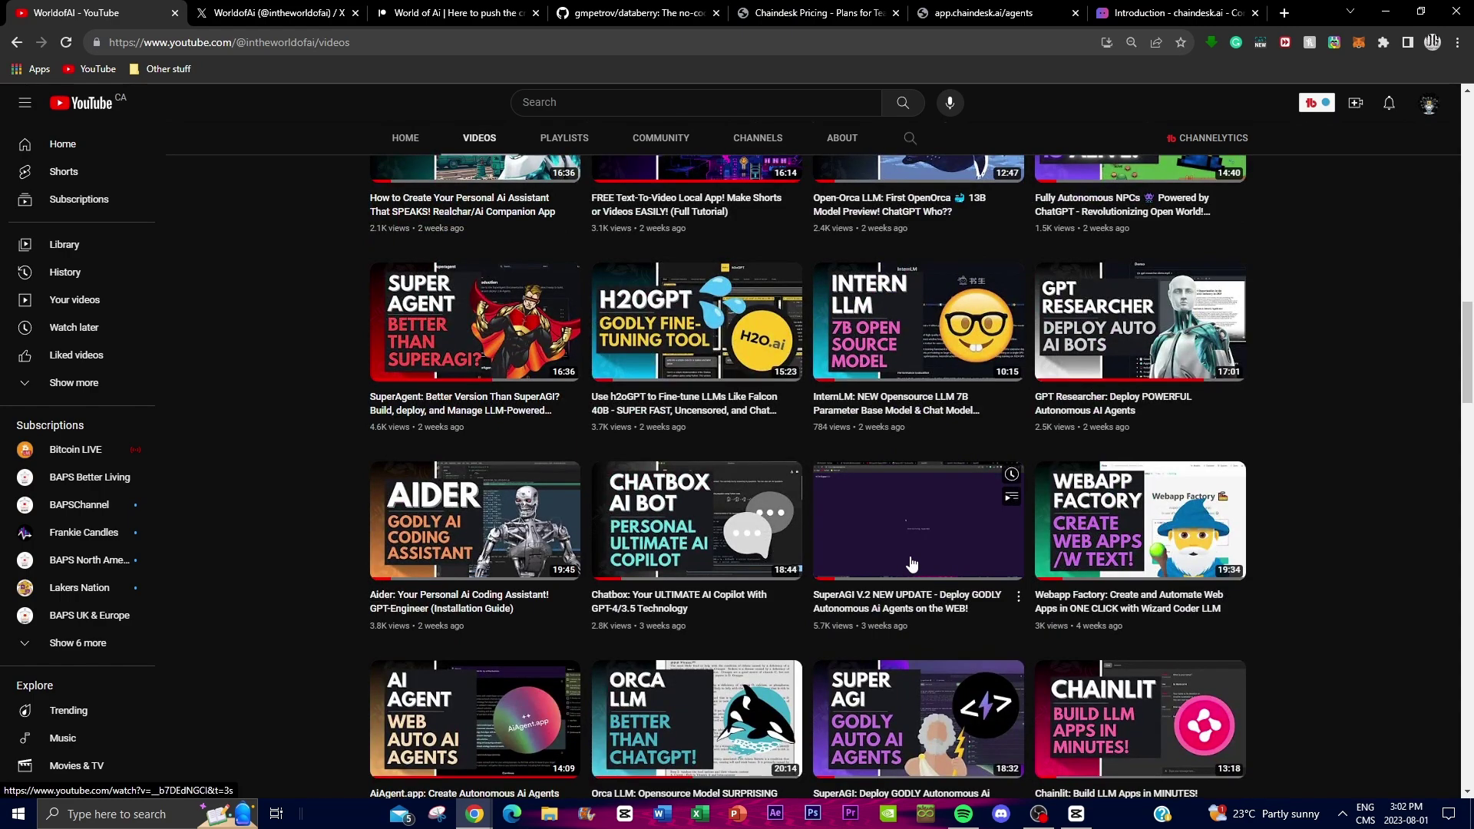
pyautogui.scroll(5, 901, 563)
pyautogui.scroll(6, 1203, 429)
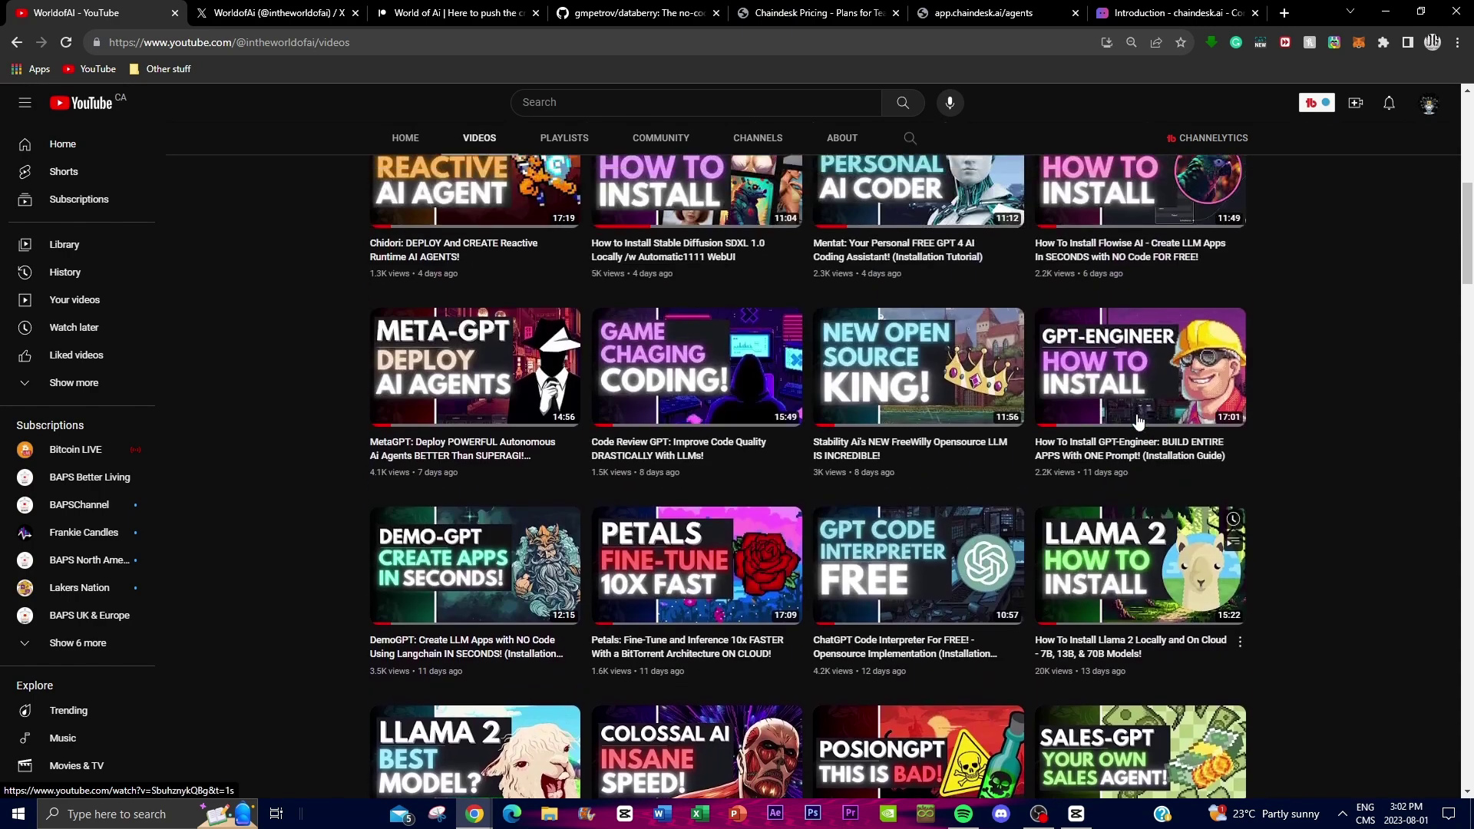
pyautogui.scroll(6, 989, 480)
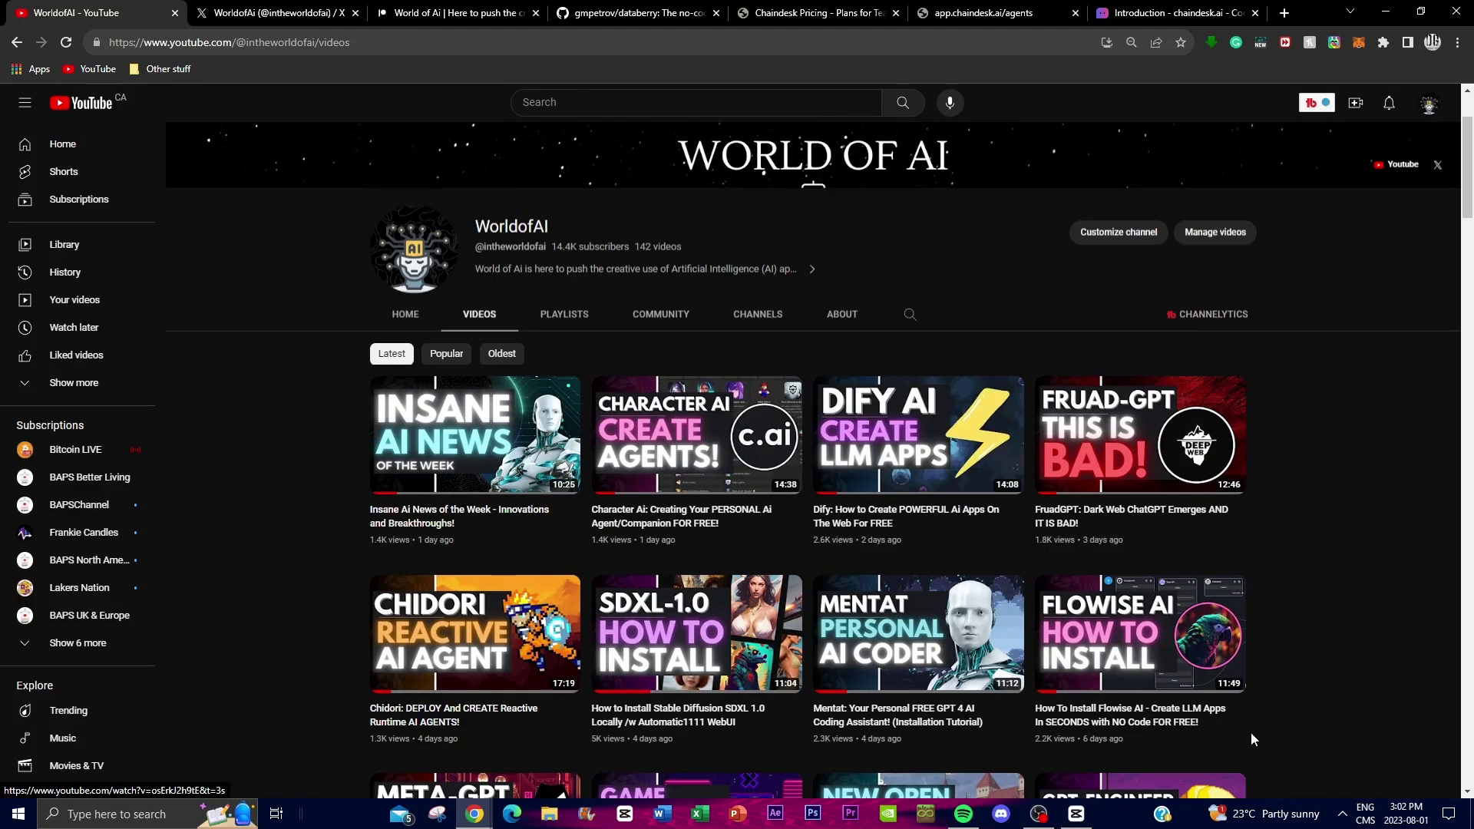
pyautogui.moveTo(1234, 658)
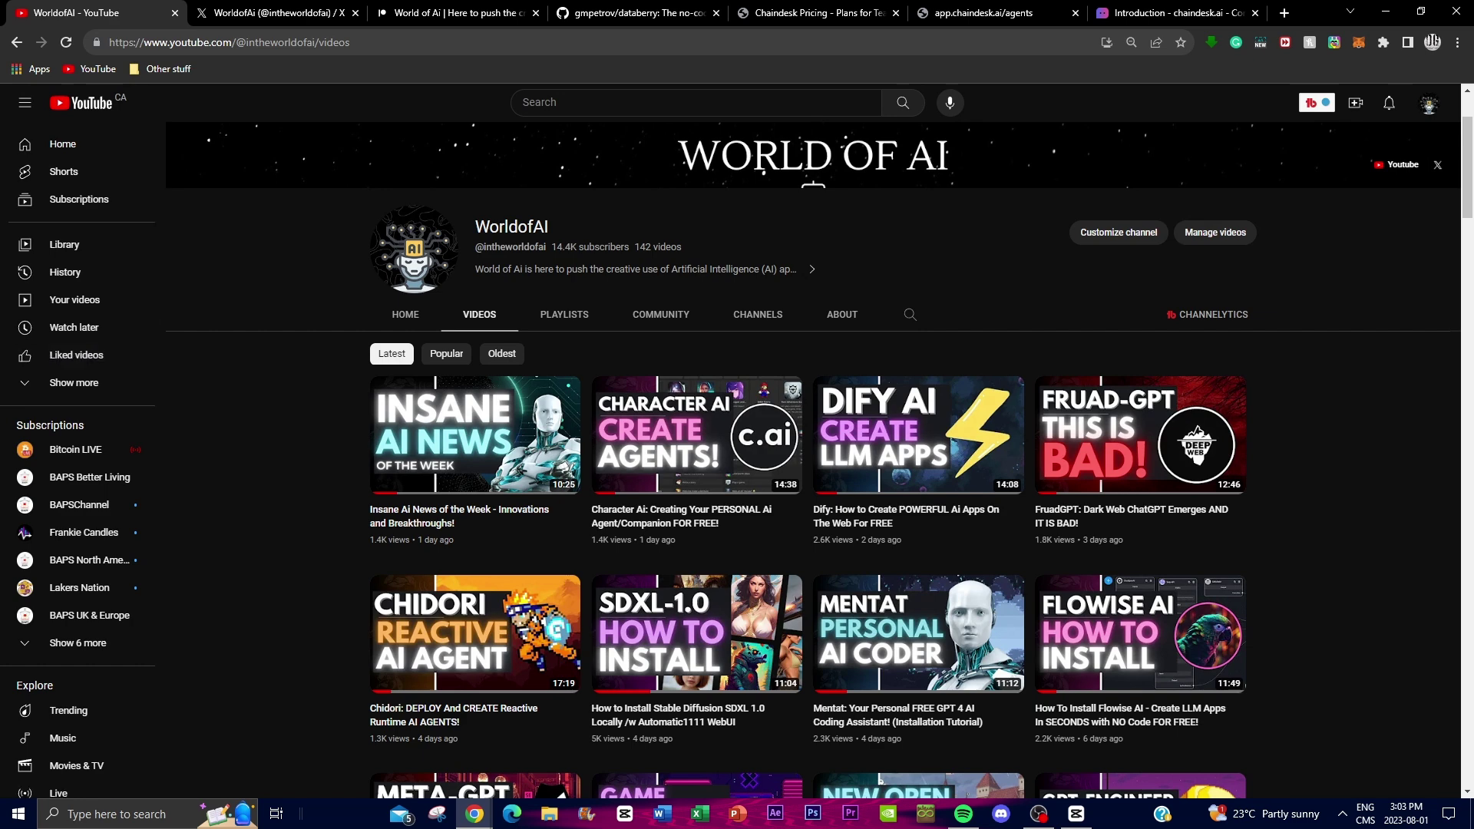
pyautogui.moveTo(604, 396)
pyautogui.scroll(-1, 913, 378)
pyautogui.scroll(-4, 910, 375)
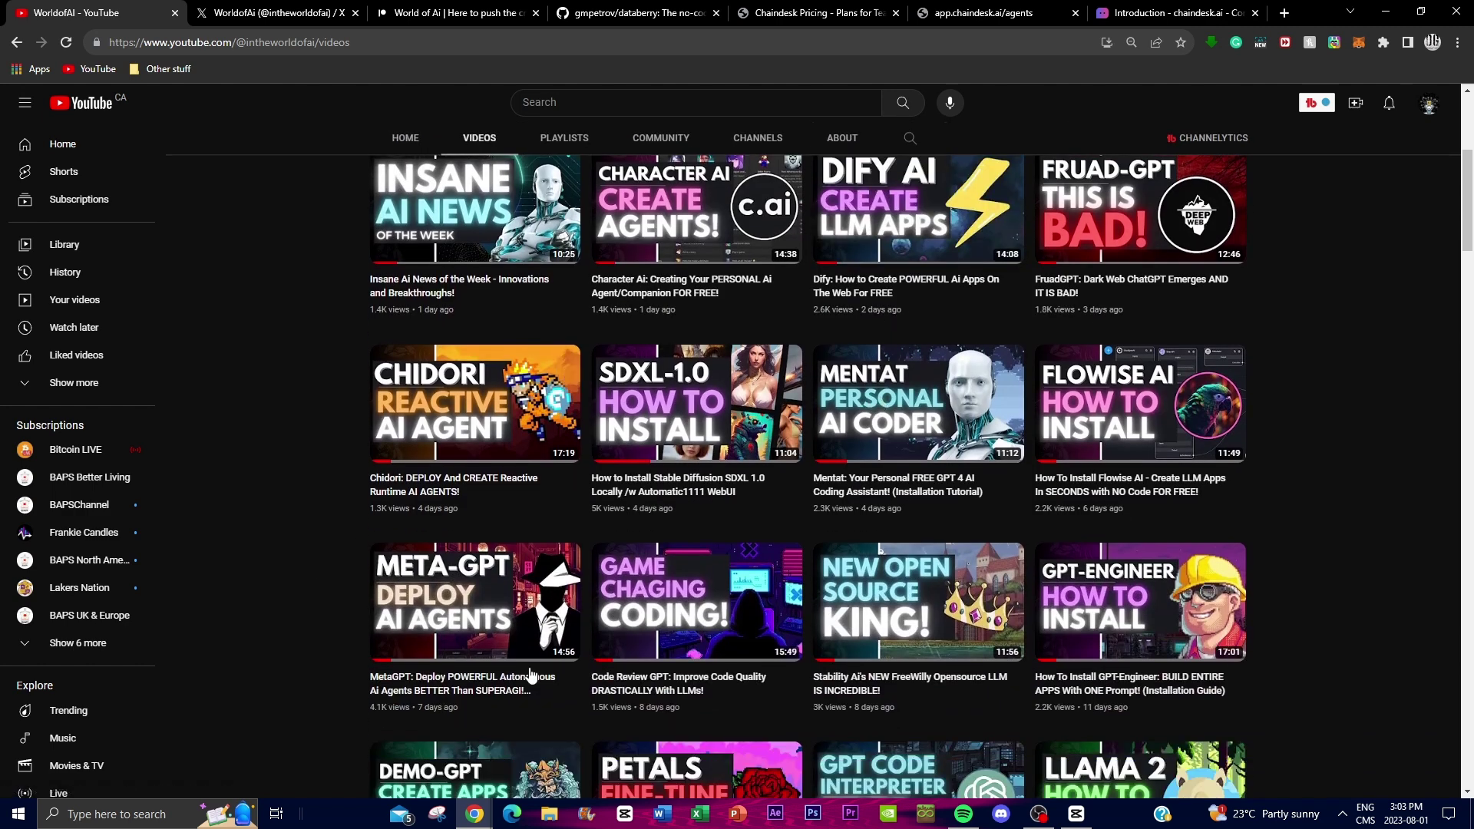
pyautogui.scroll(-3, 699, 659)
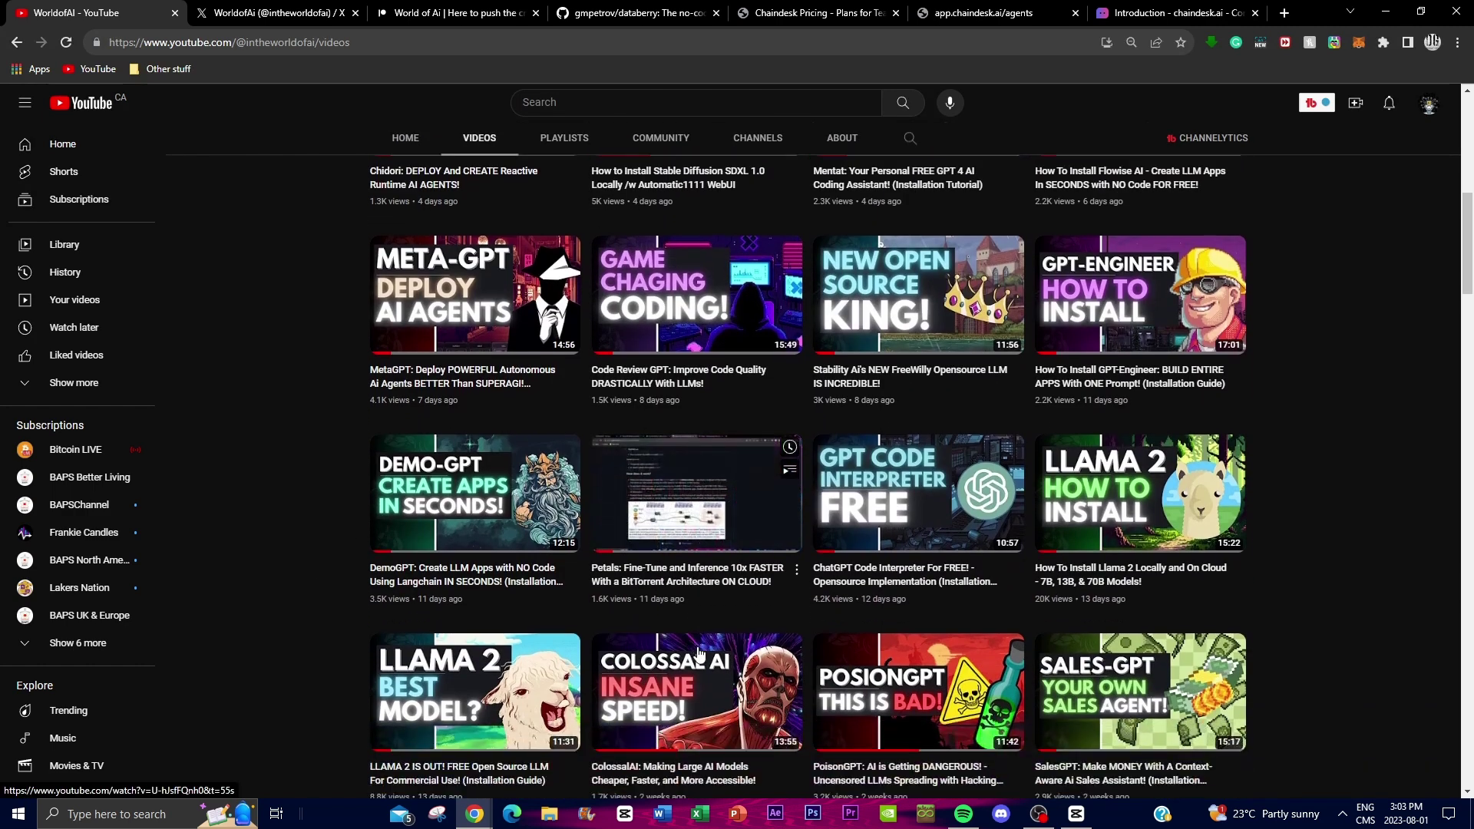
pyautogui.scroll(3, 697, 649)
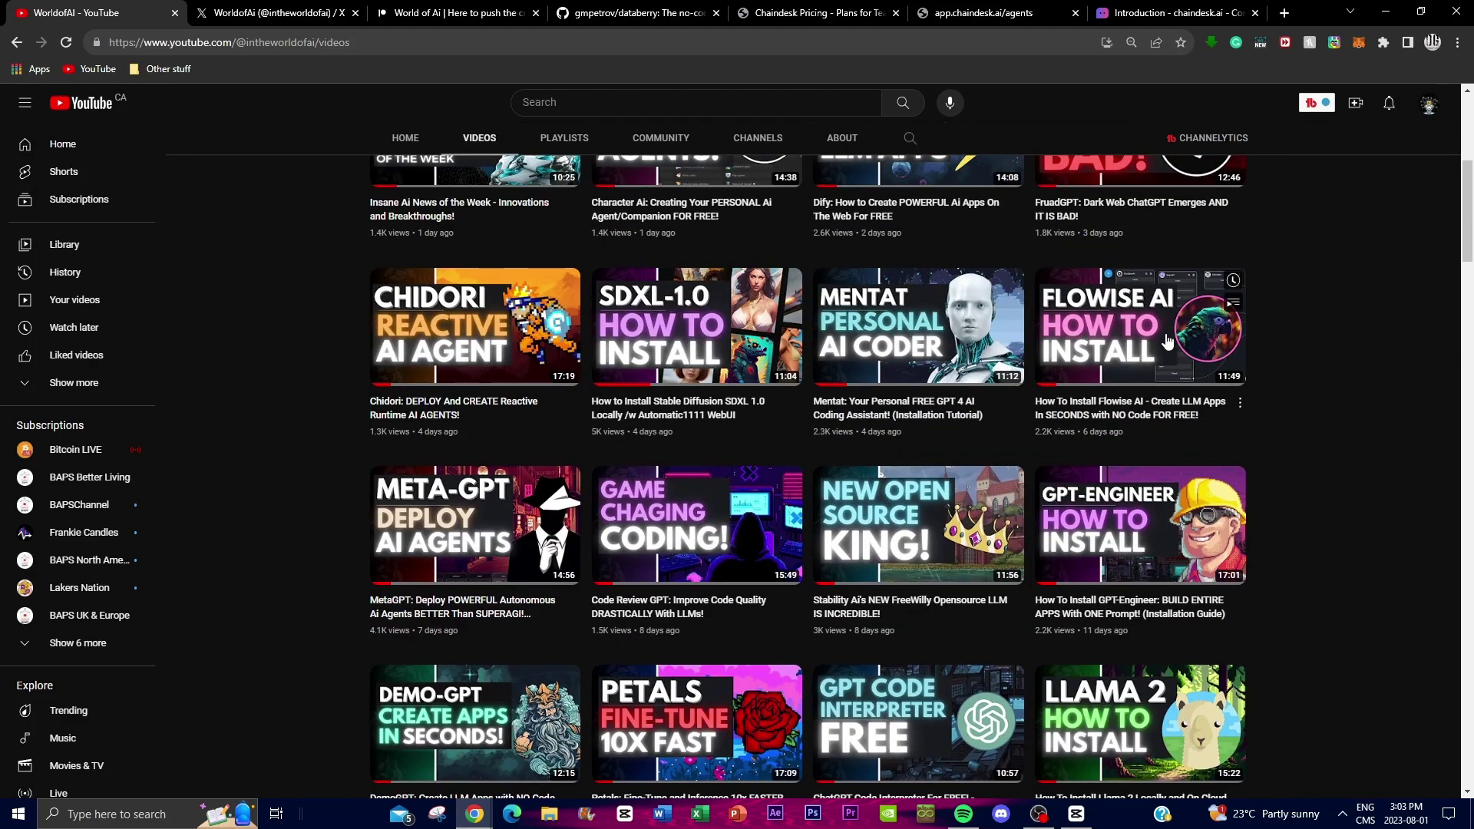
pyautogui.moveTo(993, 320)
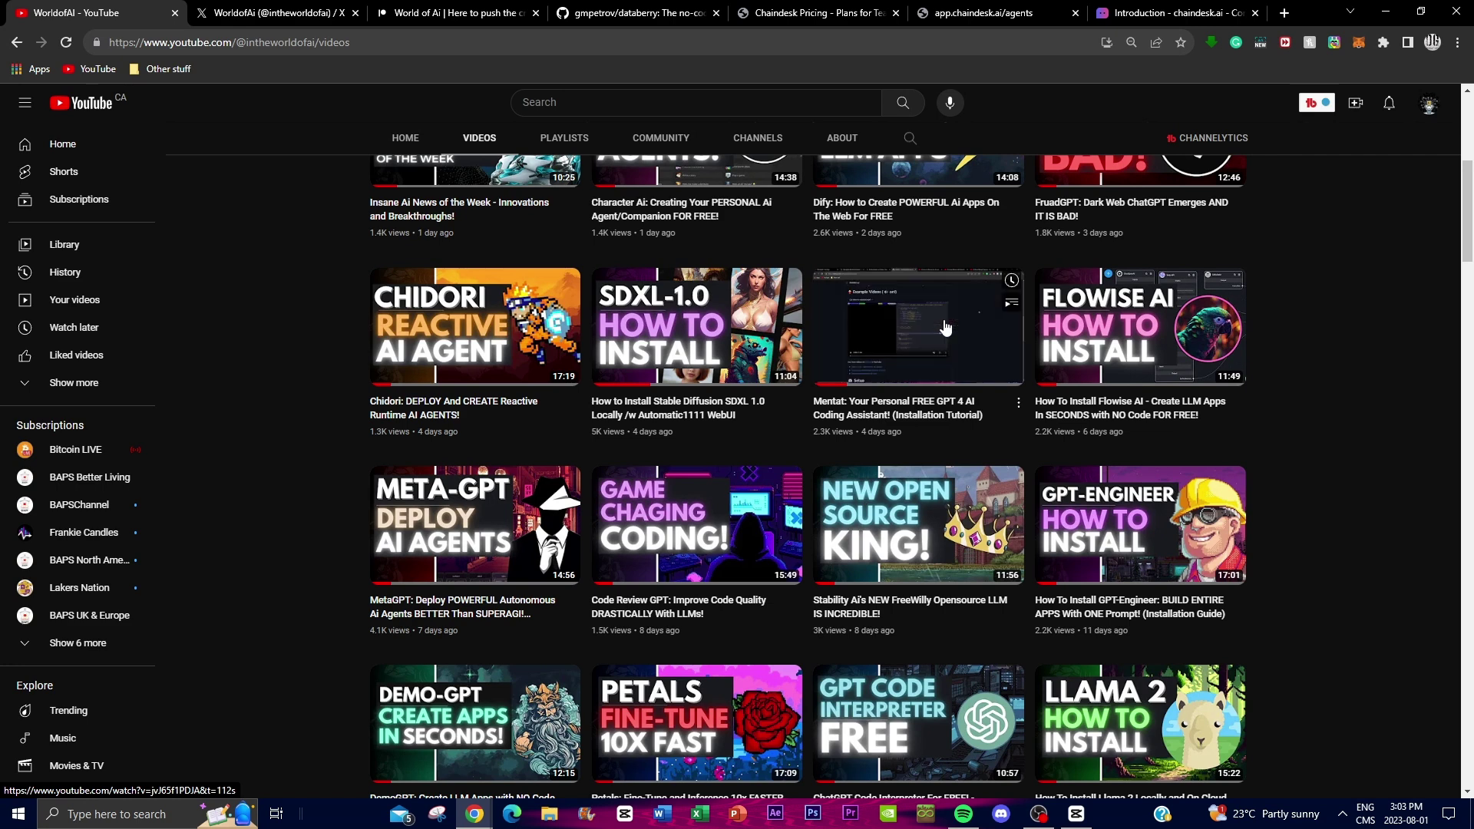
# Switch to the gmpetrov/databerry GitHub page and examine the README's Run locally (Docker) commands.
pyautogui.click(828, 11)
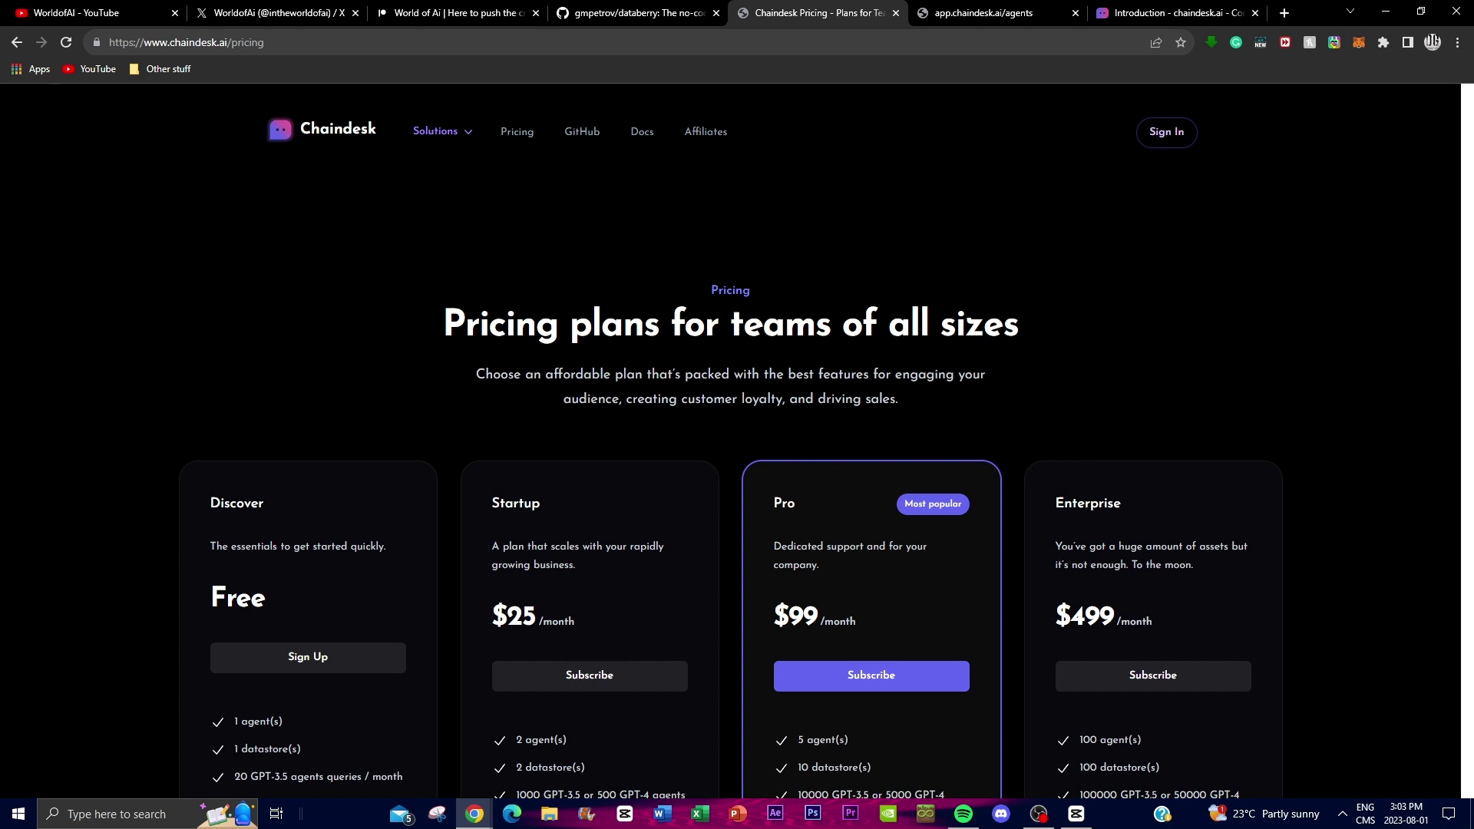
pyautogui.hotkey('ctrl', 'shift', 'Tab')
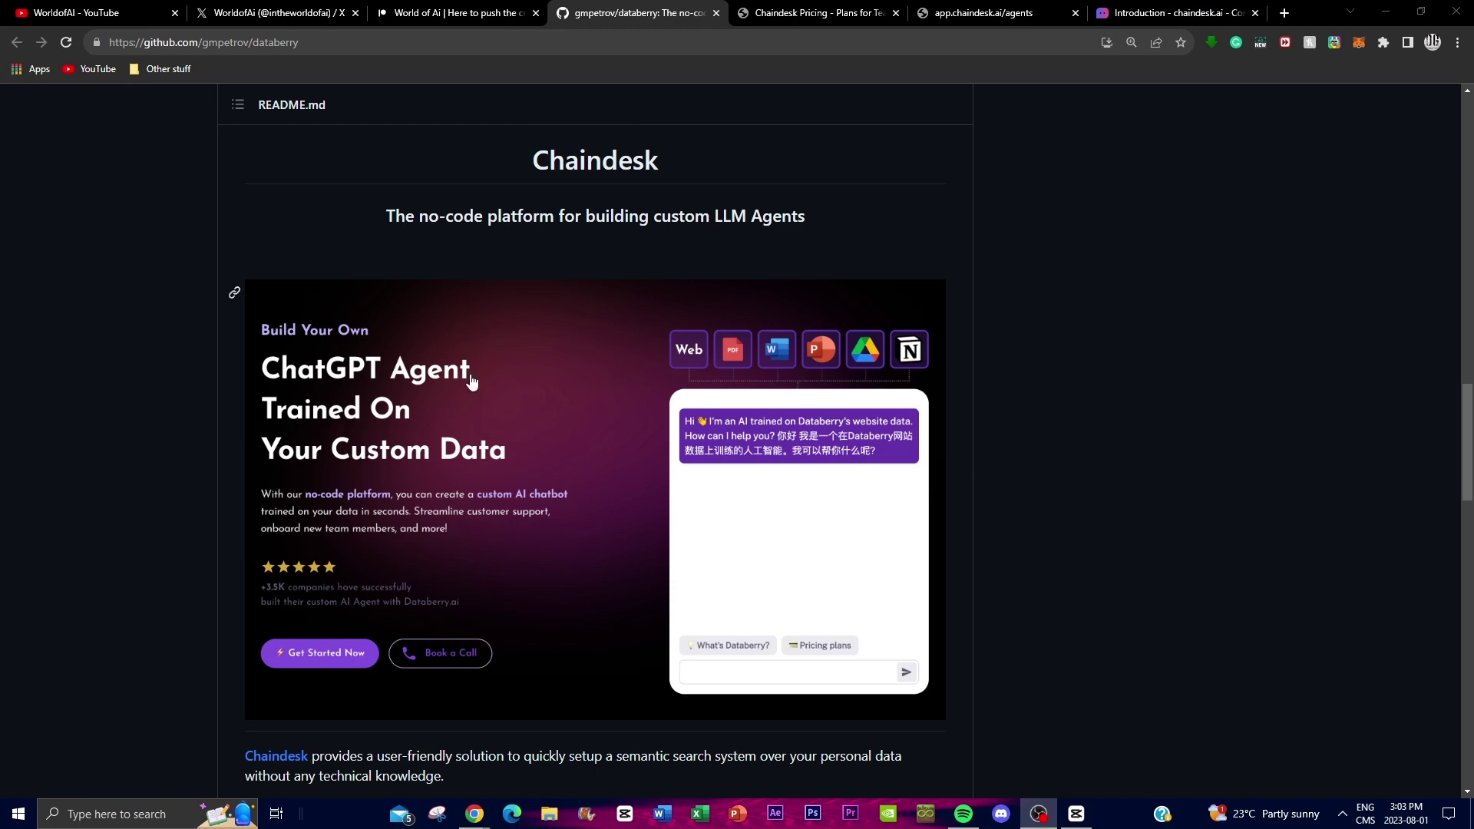
pyautogui.scroll(-7, 506, 284)
pyautogui.scroll(-16, 561, 395)
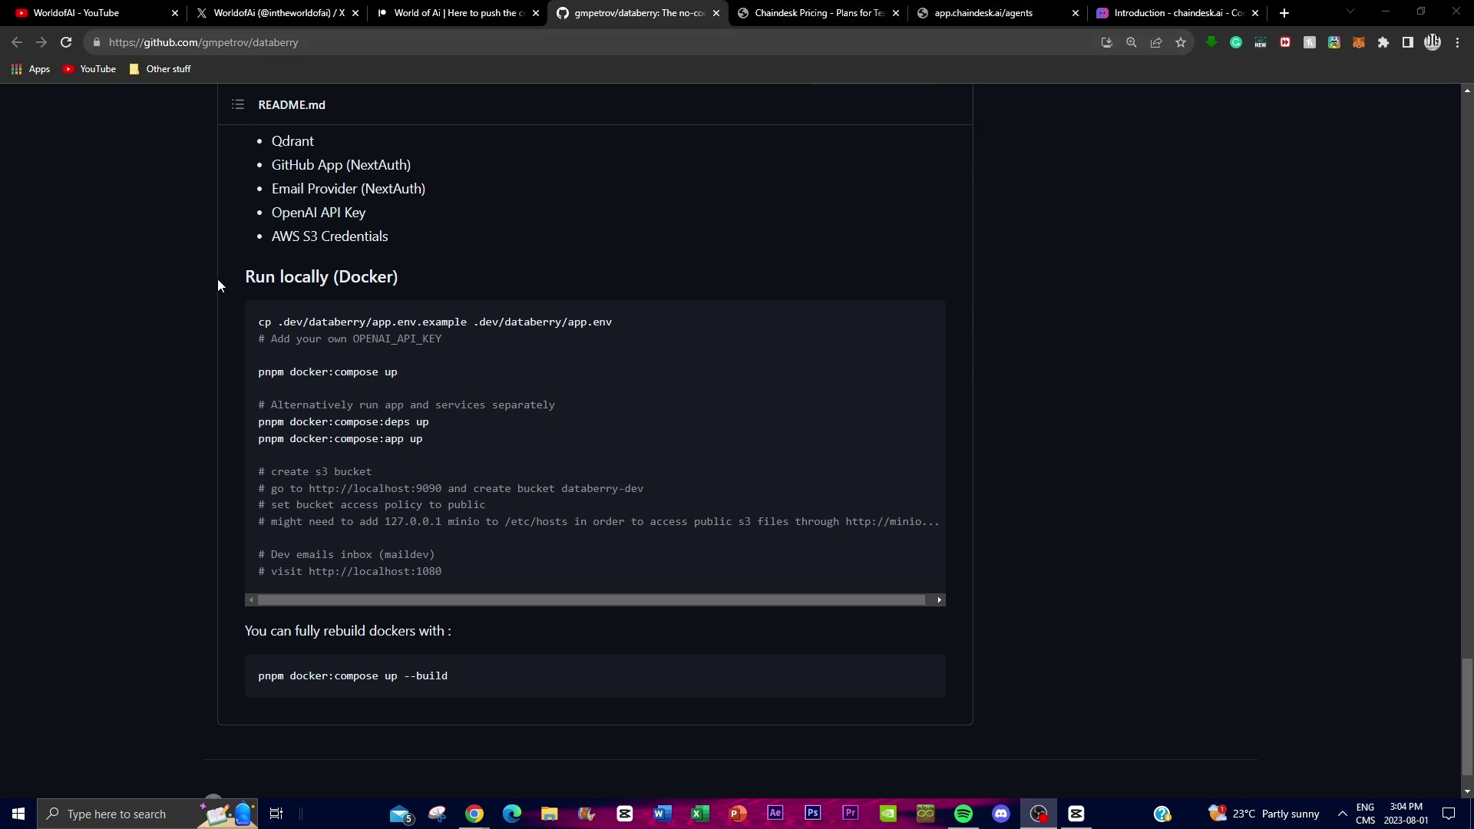
pyautogui.moveTo(252, 322); pyautogui.dragTo(720, 538)
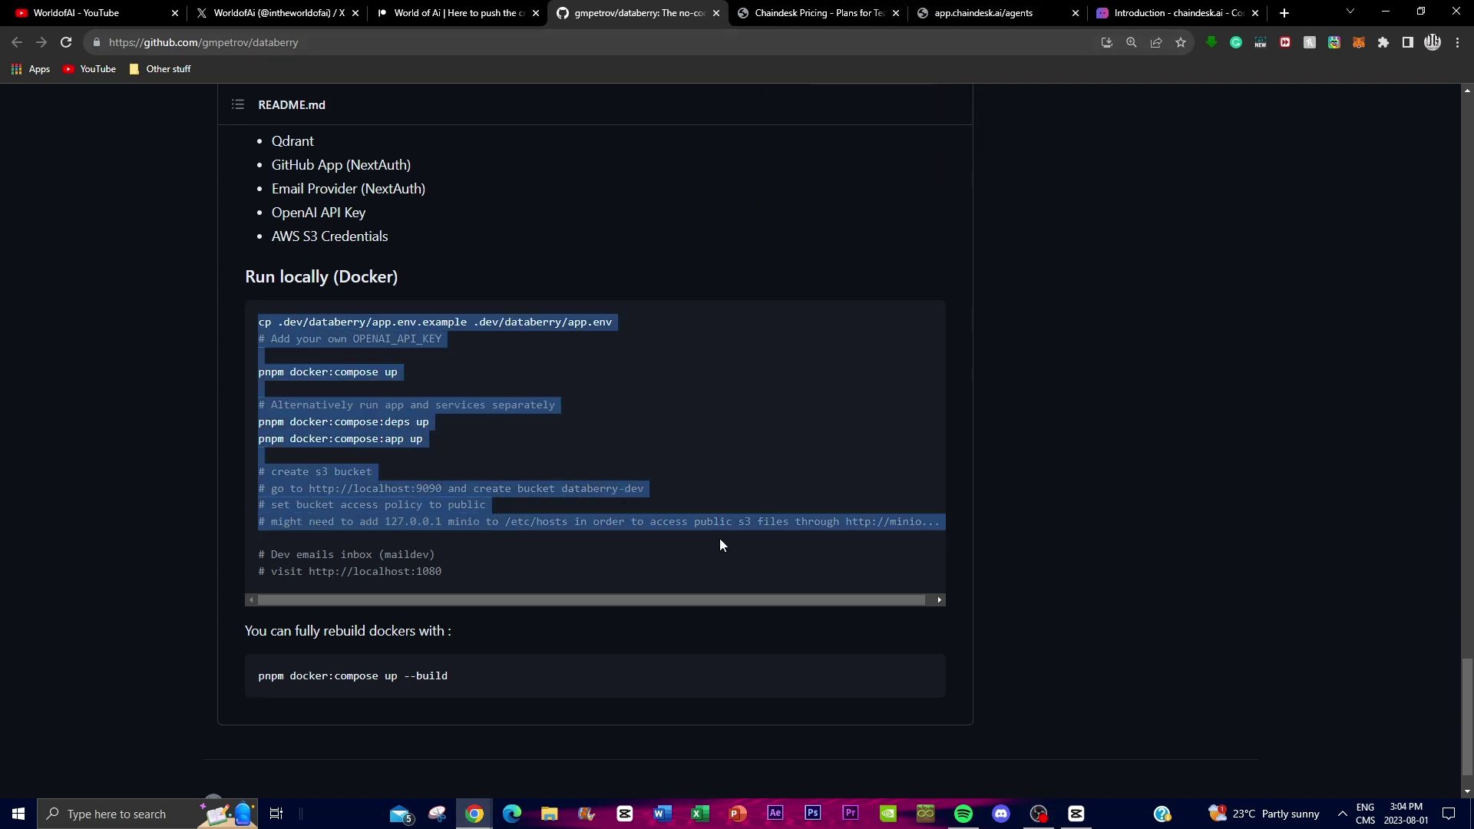
pyautogui.click(714, 543)
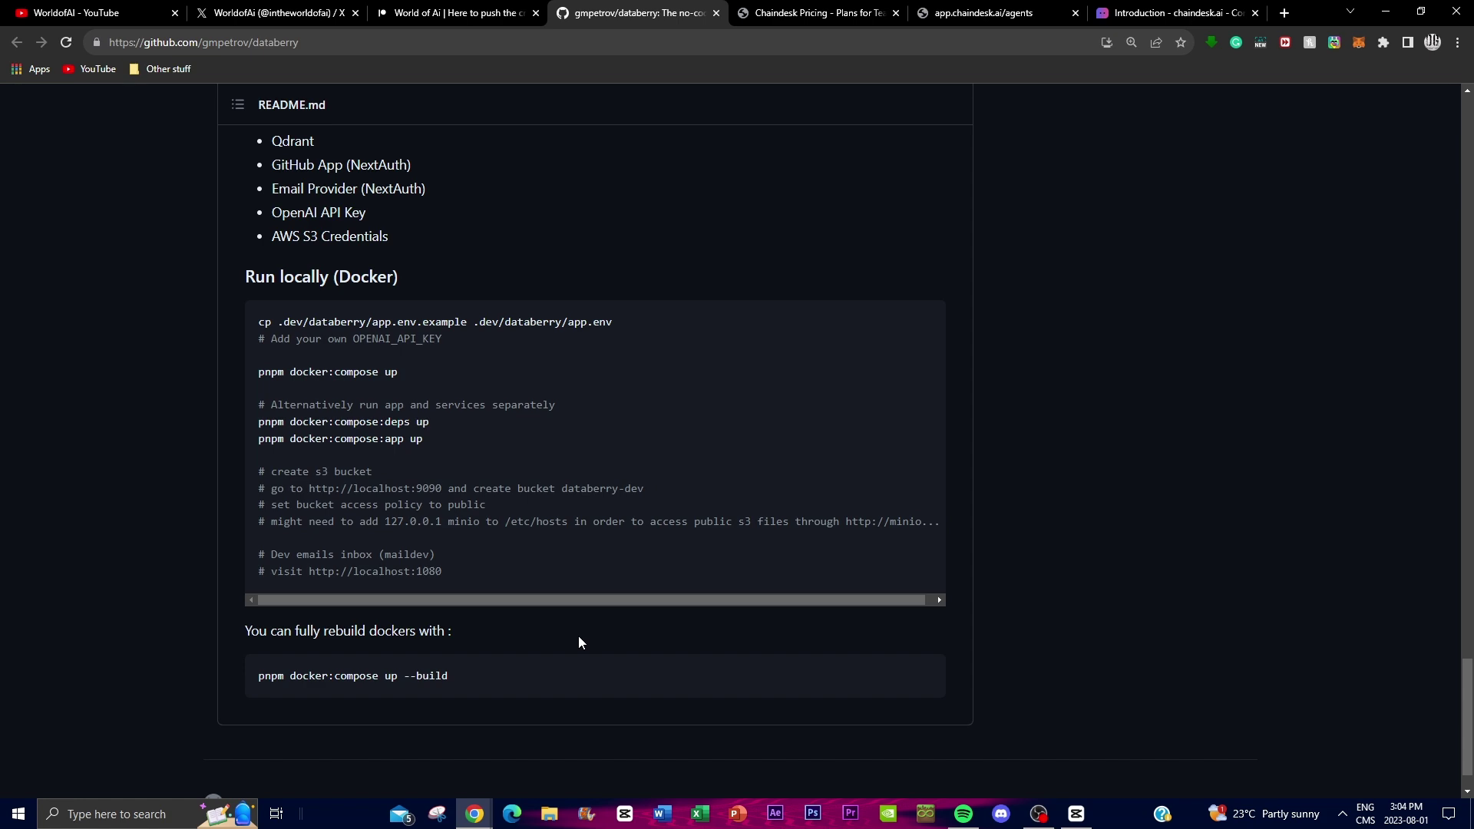
pyautogui.scroll(15, 636, 648)
pyautogui.scroll(3, 643, 636)
pyautogui.scroll(-6, 643, 636)
pyautogui.scroll(2, 639, 631)
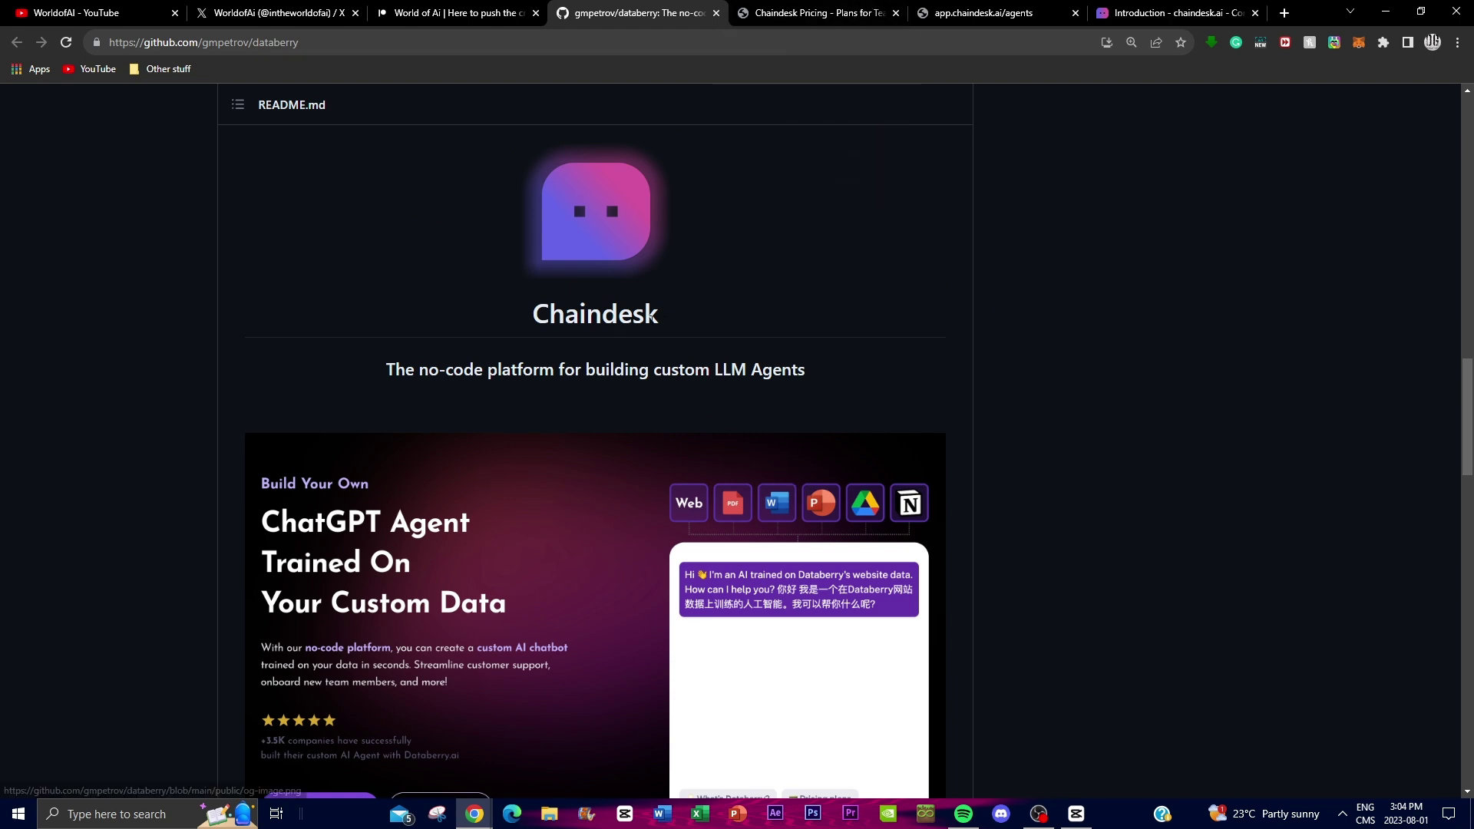
# Open the Chaindesk homepage and find the chaindesk.ai link in the GitHub repository's About section.
pyautogui.click(820, 14)
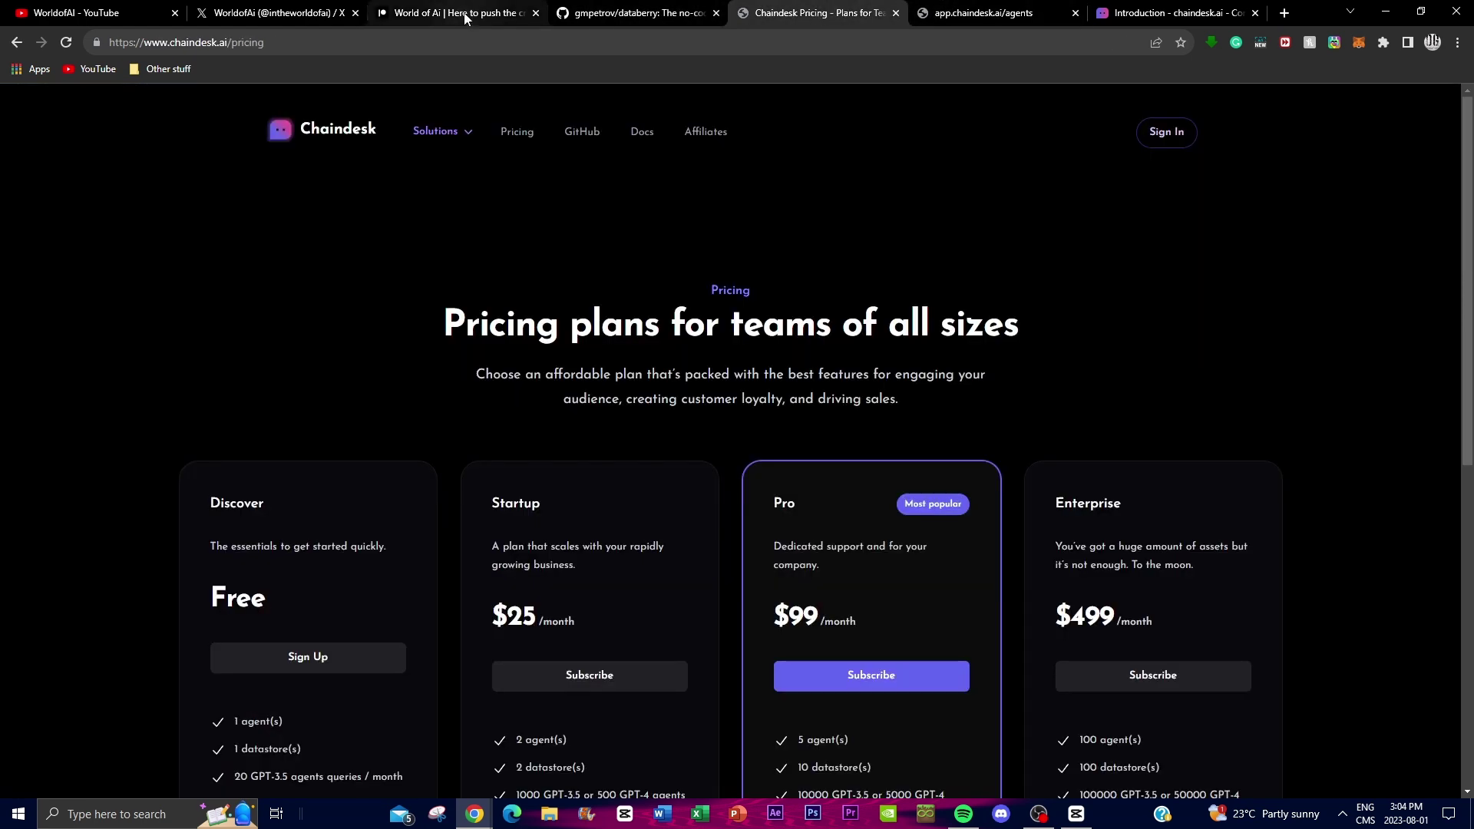
pyautogui.click(361, 137)
pyautogui.click(620, 15)
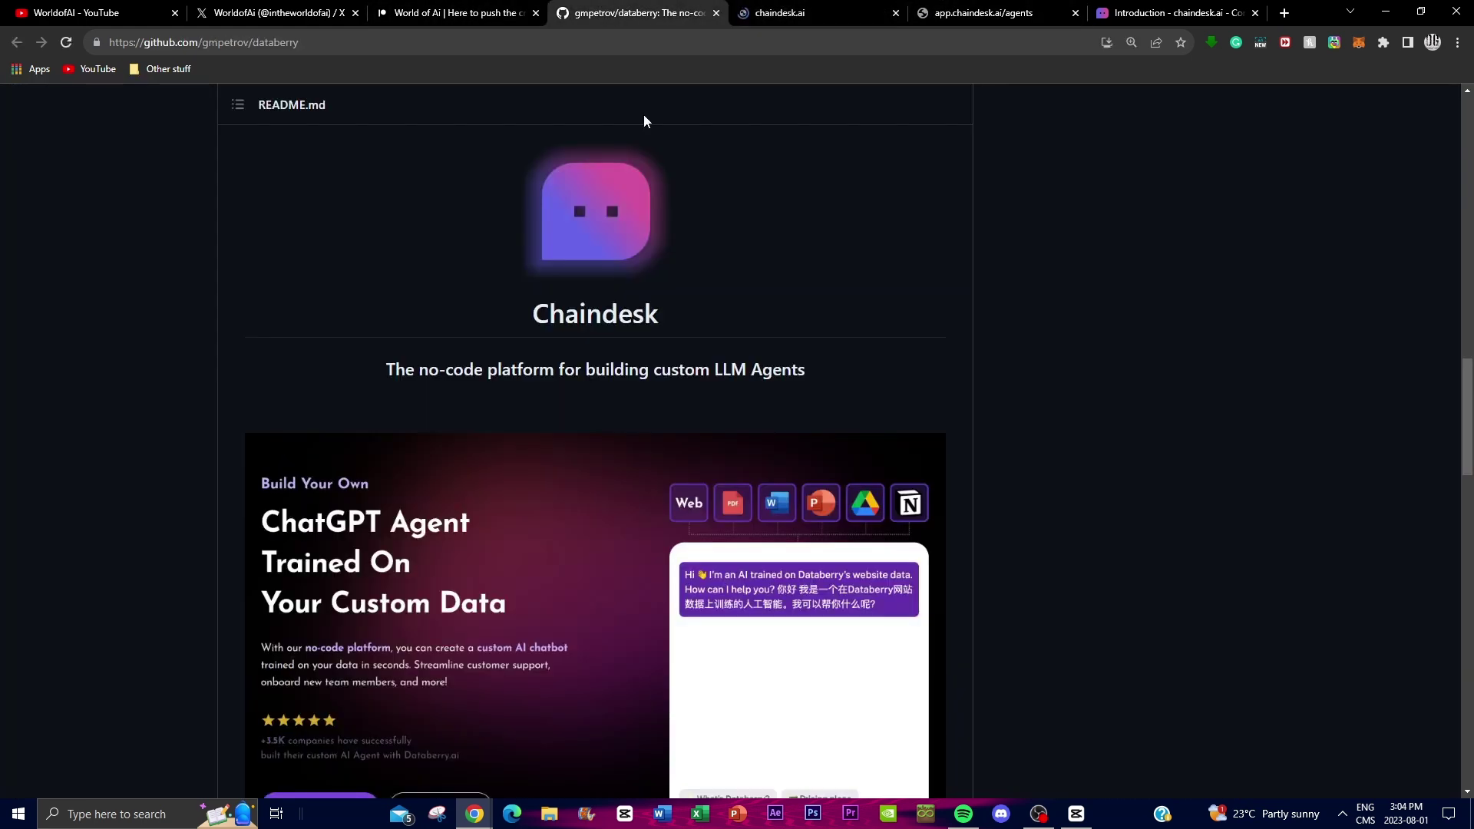
pyautogui.scroll(15, 1055, 292)
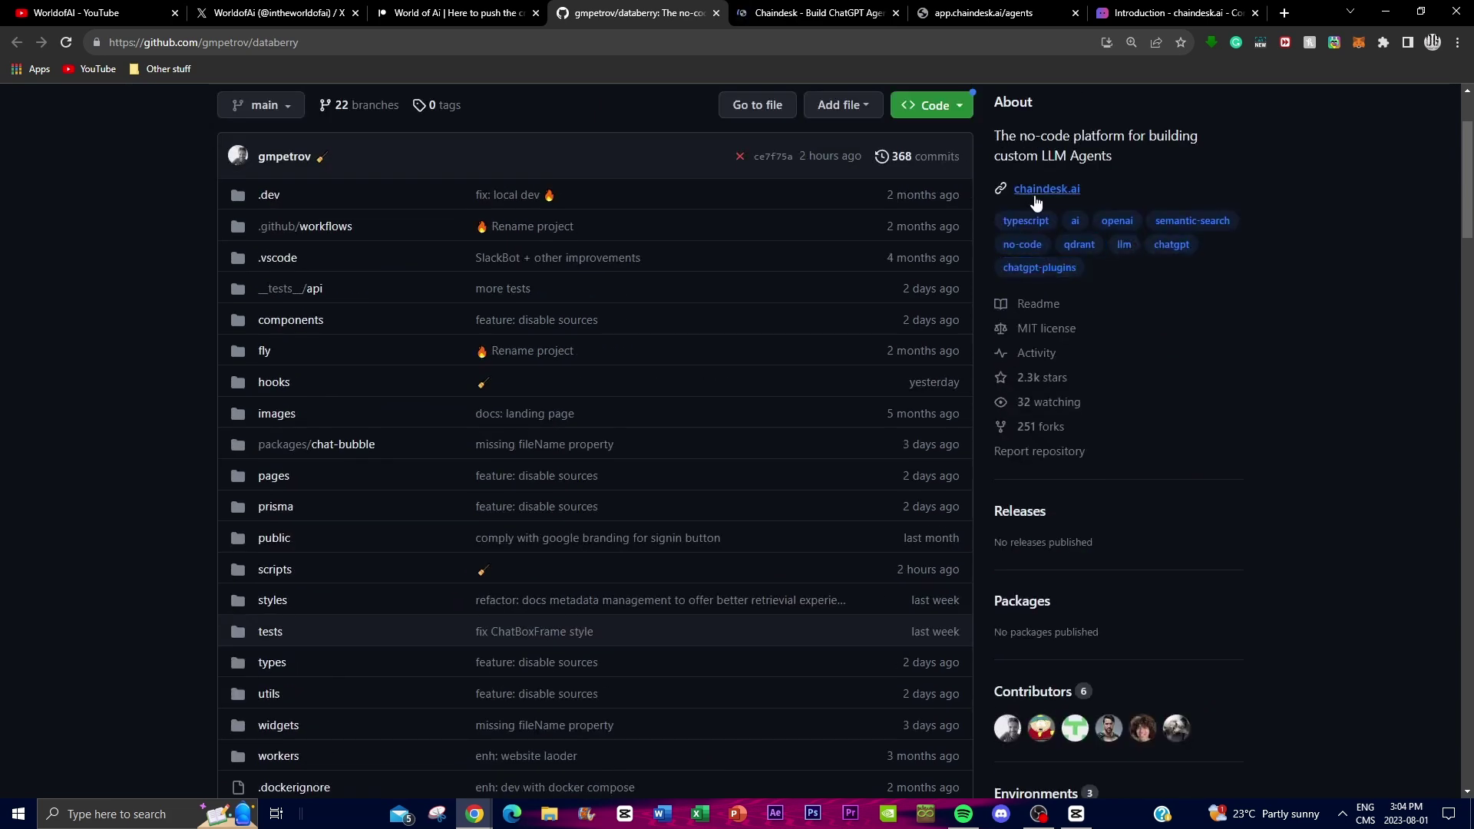
pyautogui.scroll(-10, 1029, 215)
pyautogui.click(855, 9)
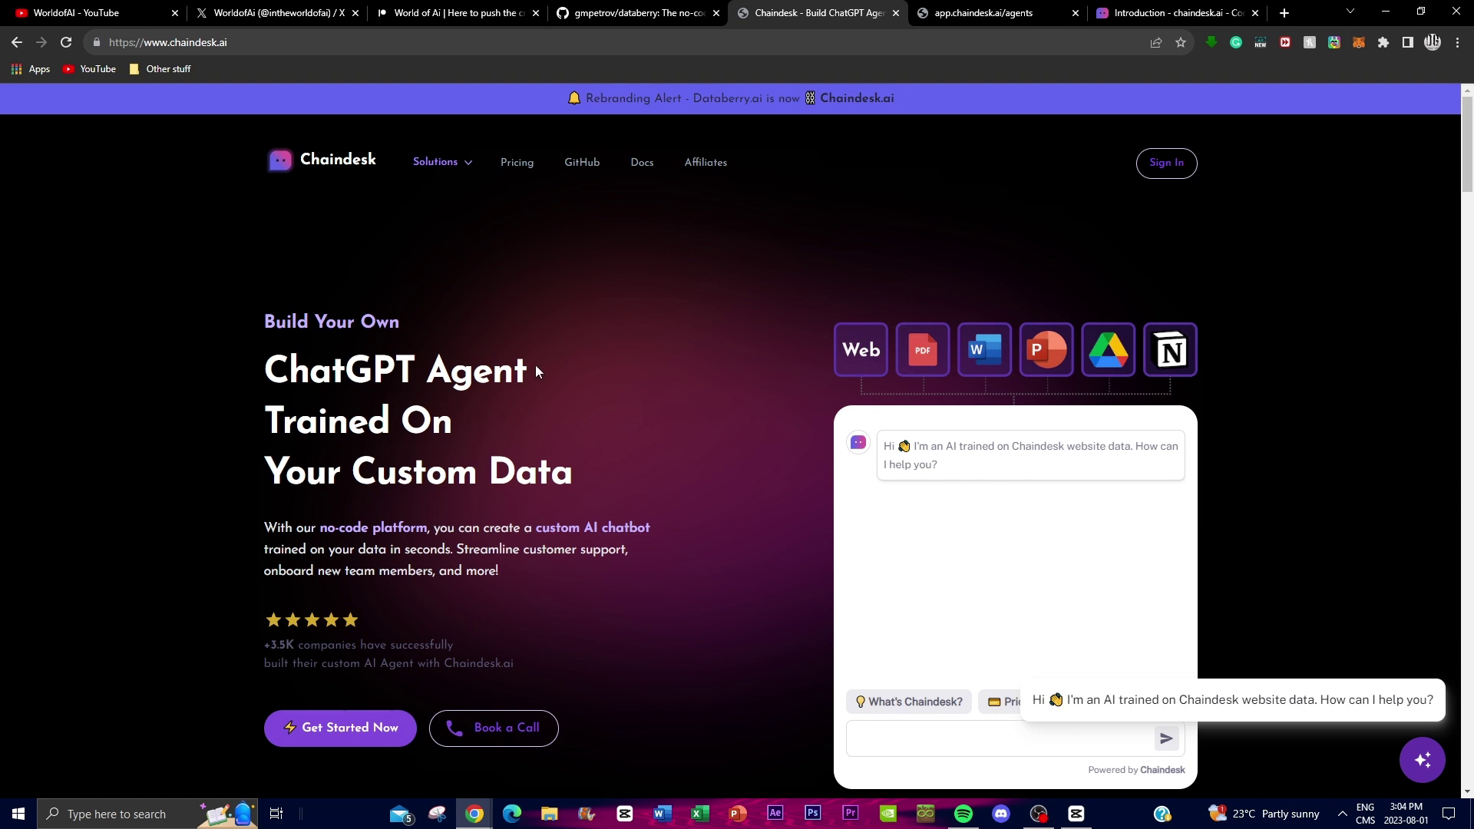
# Permanently delete the WOA Ml Data Chatbot agent in the Chaindesk app, and check the logs and agents list.
pyautogui.click(970, 11)
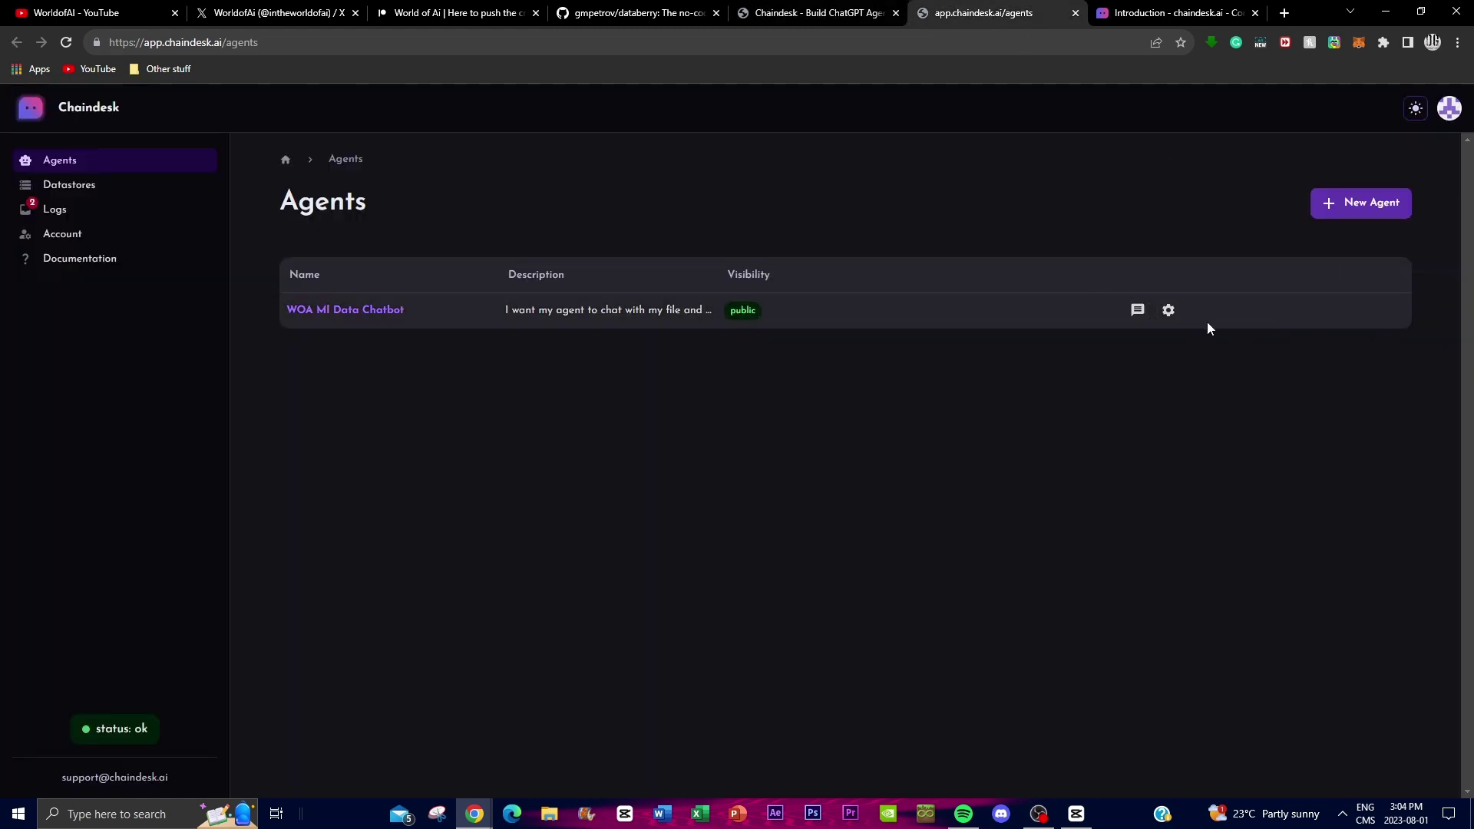
pyautogui.click(1168, 315)
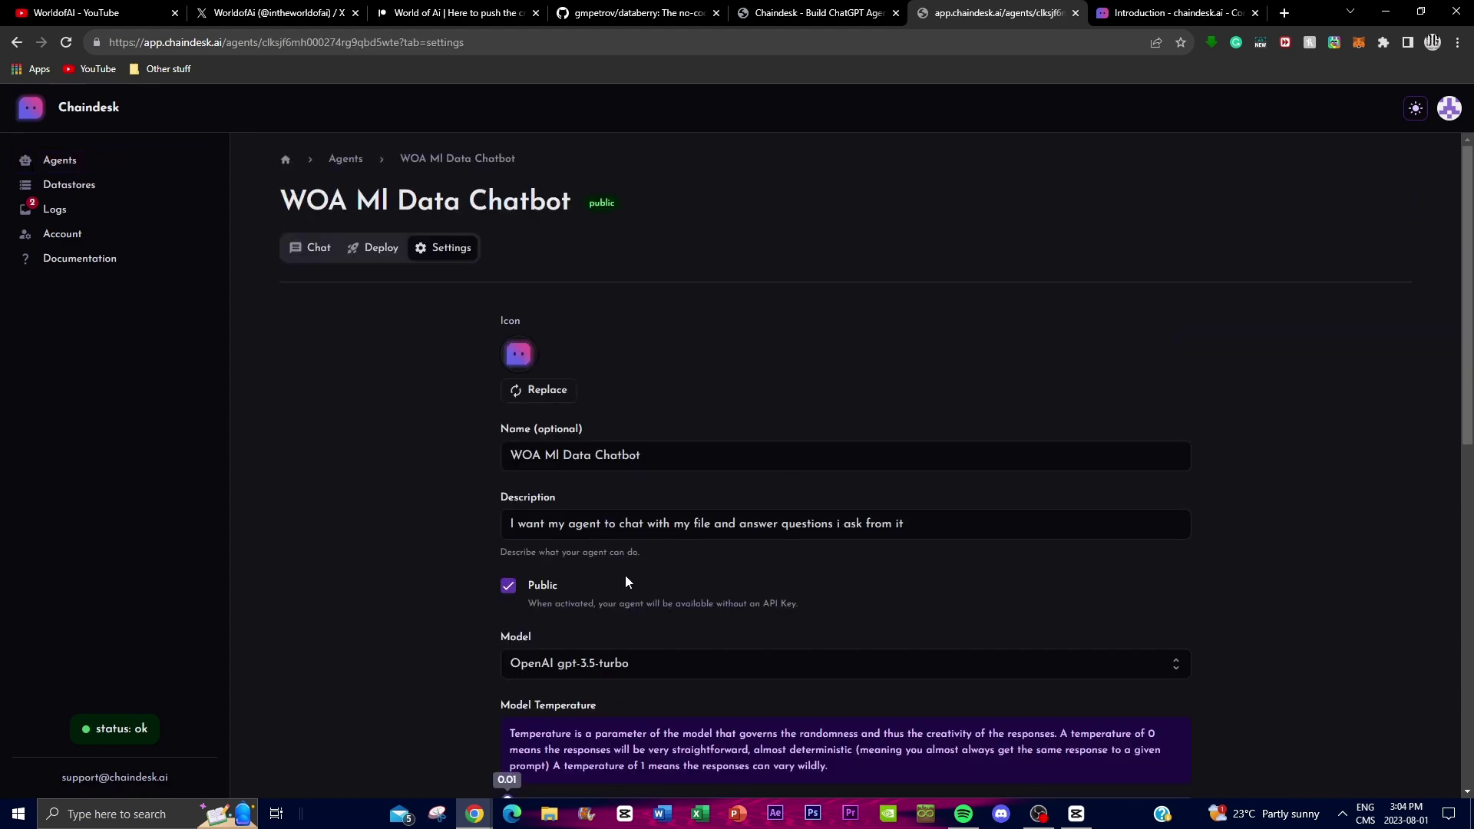
pyautogui.scroll(-10, 538, 537)
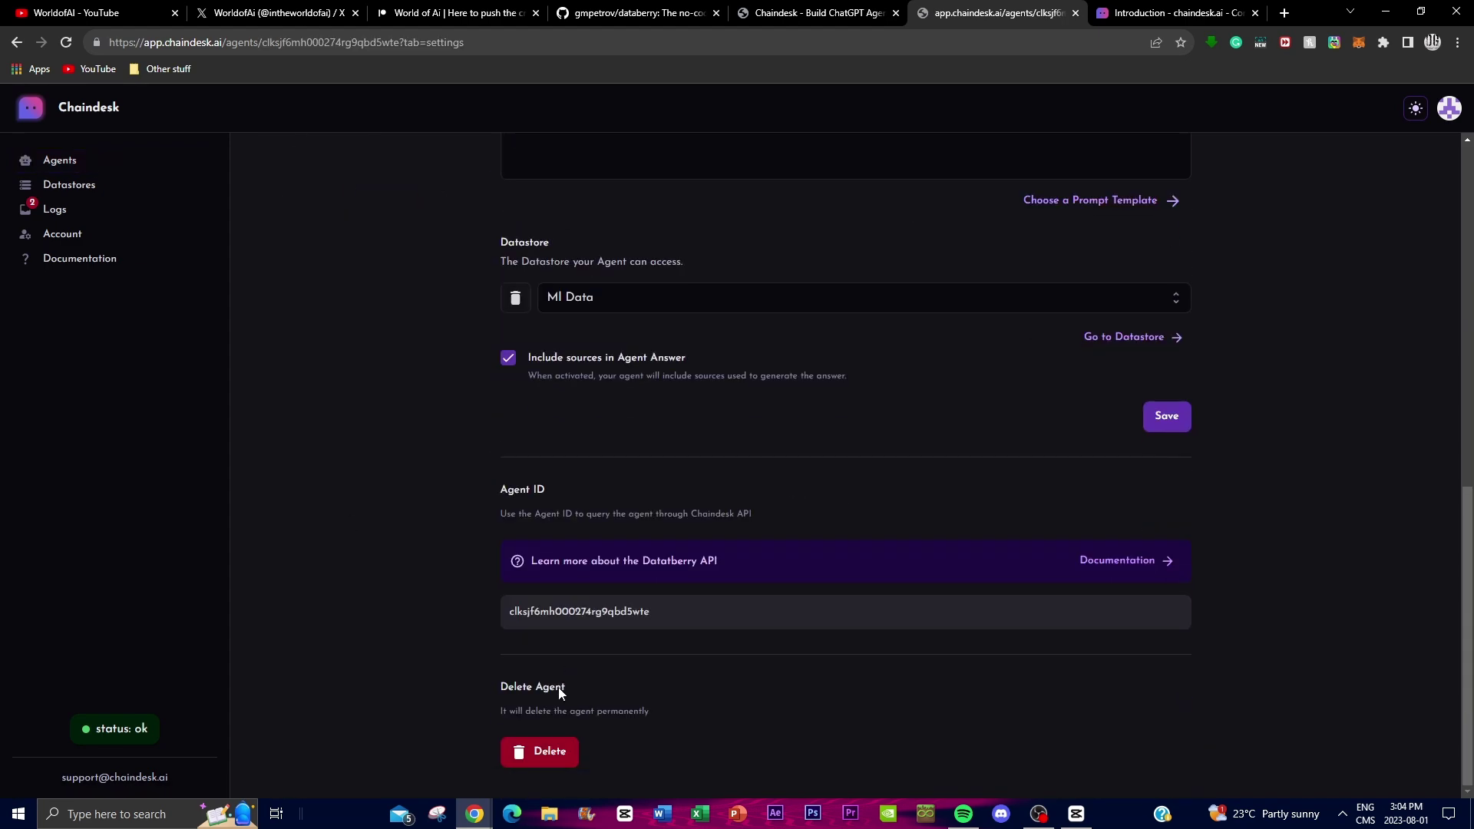
pyautogui.click(540, 752)
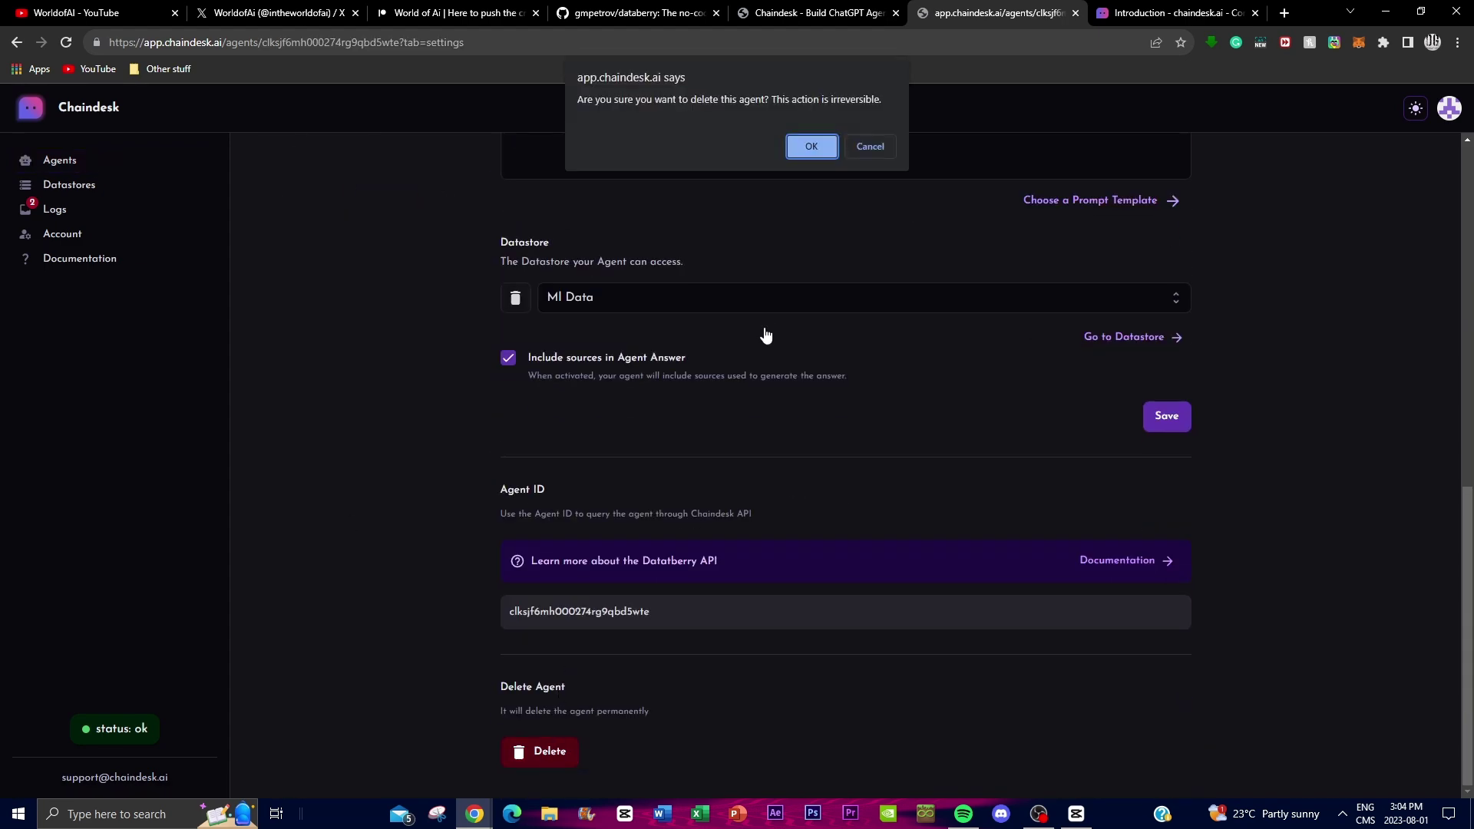
pyautogui.click(812, 151)
pyautogui.click(543, 749)
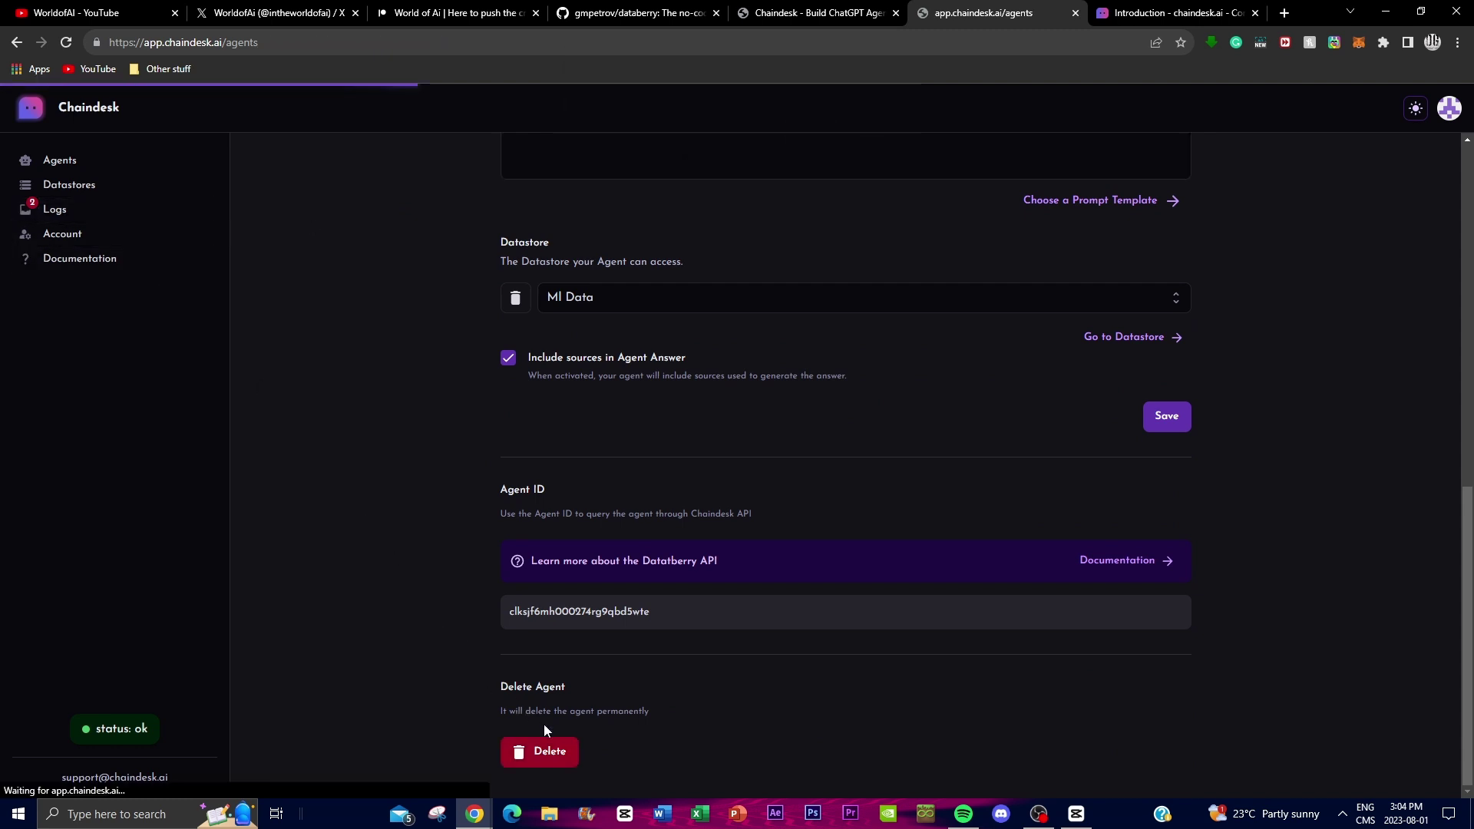
pyautogui.click(84, 218)
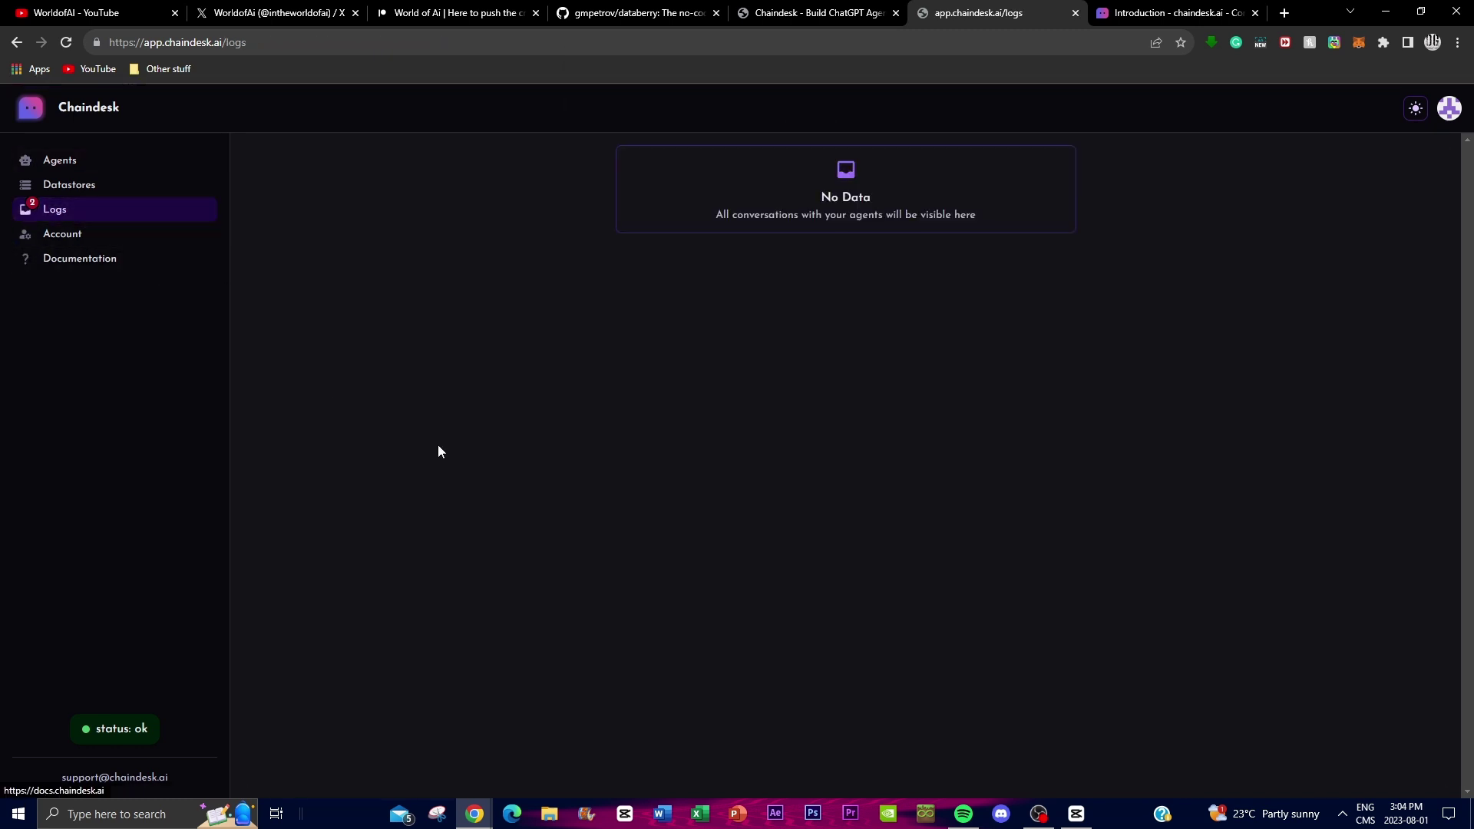
pyautogui.click(98, 161)
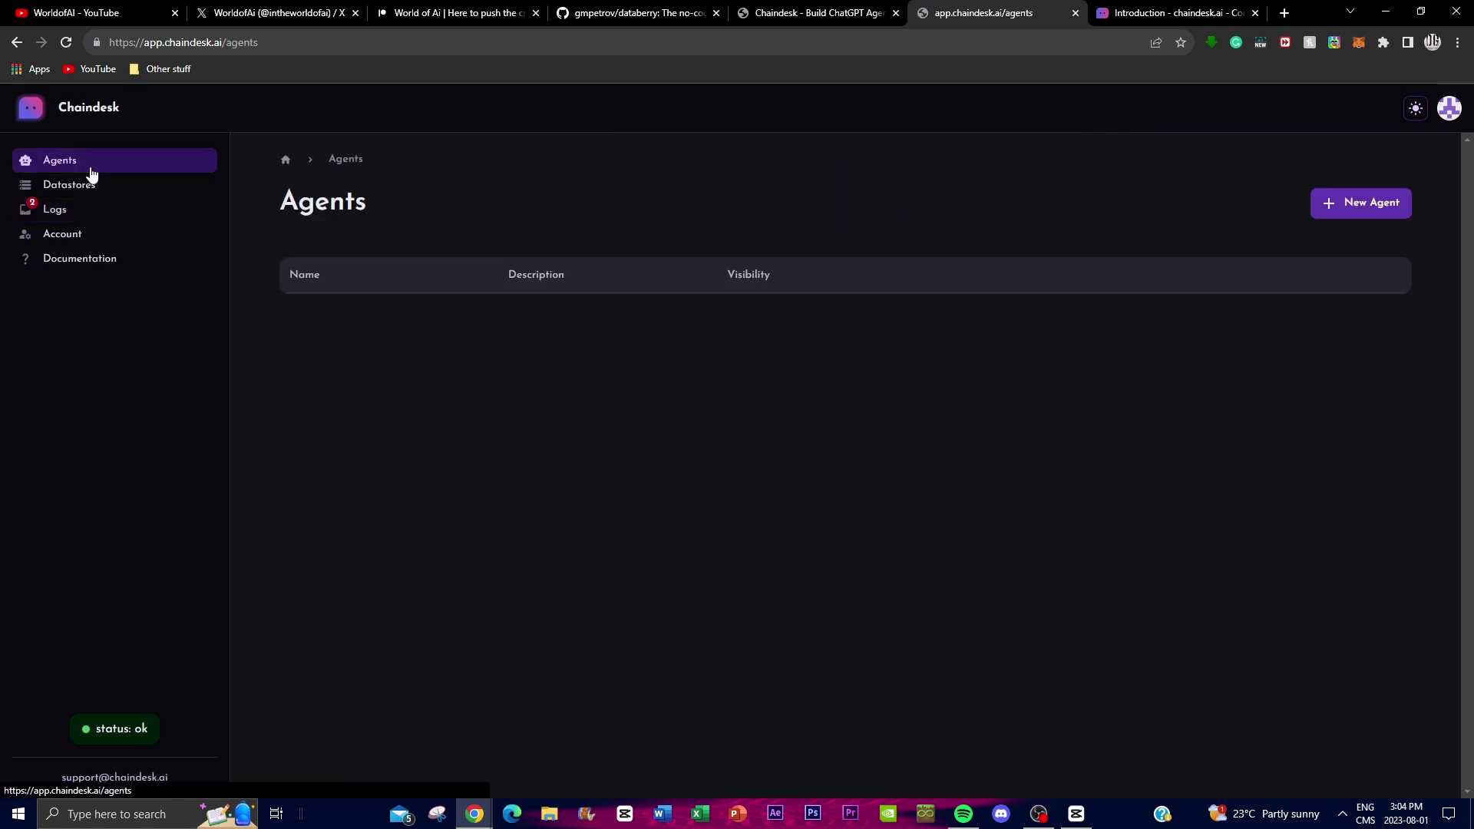
# Permanently delete the Ml Data datastore through its settings and return to the agents list.
pyautogui.click(92, 195)
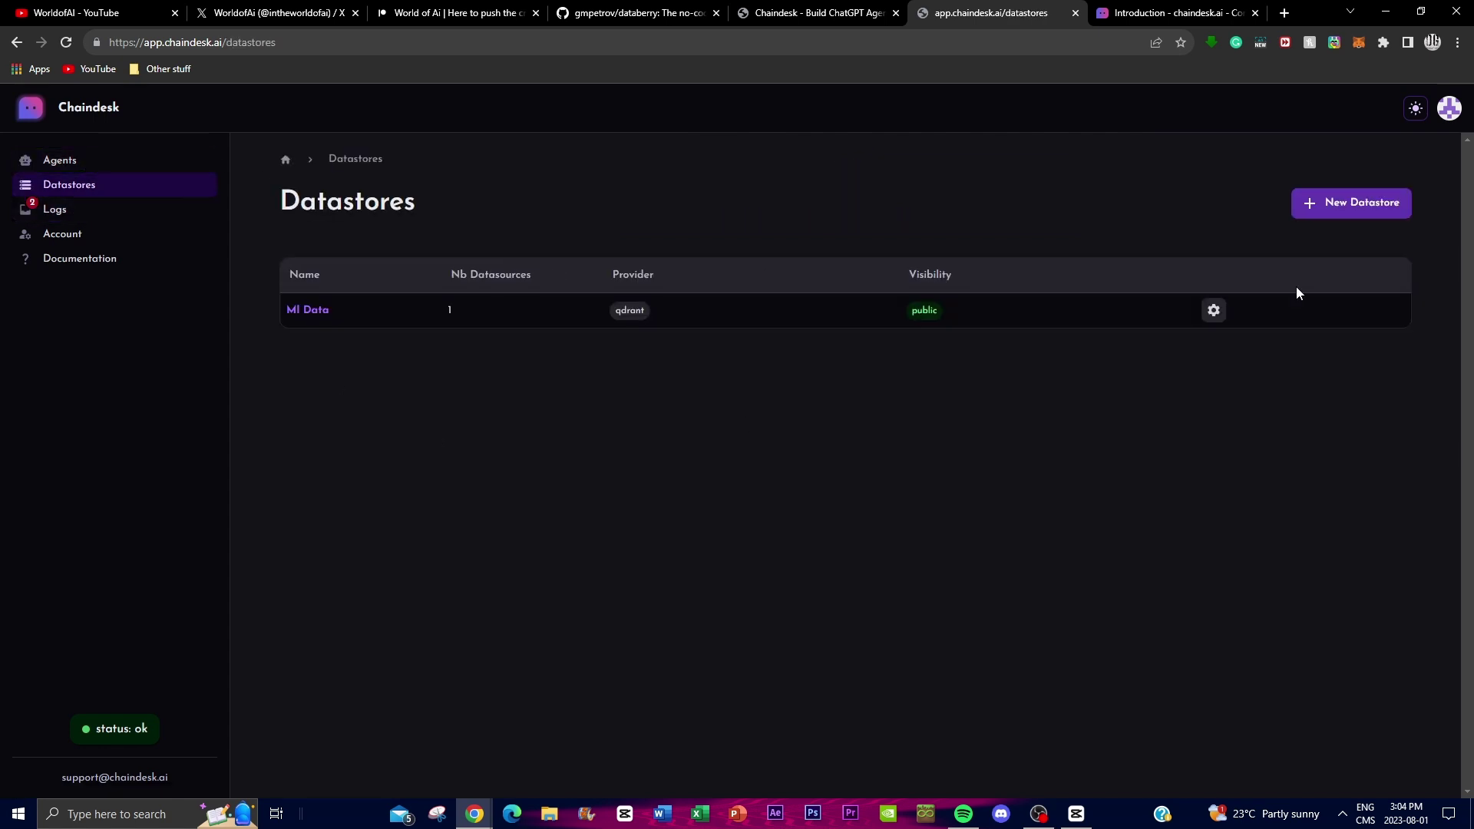
pyautogui.click(1203, 305)
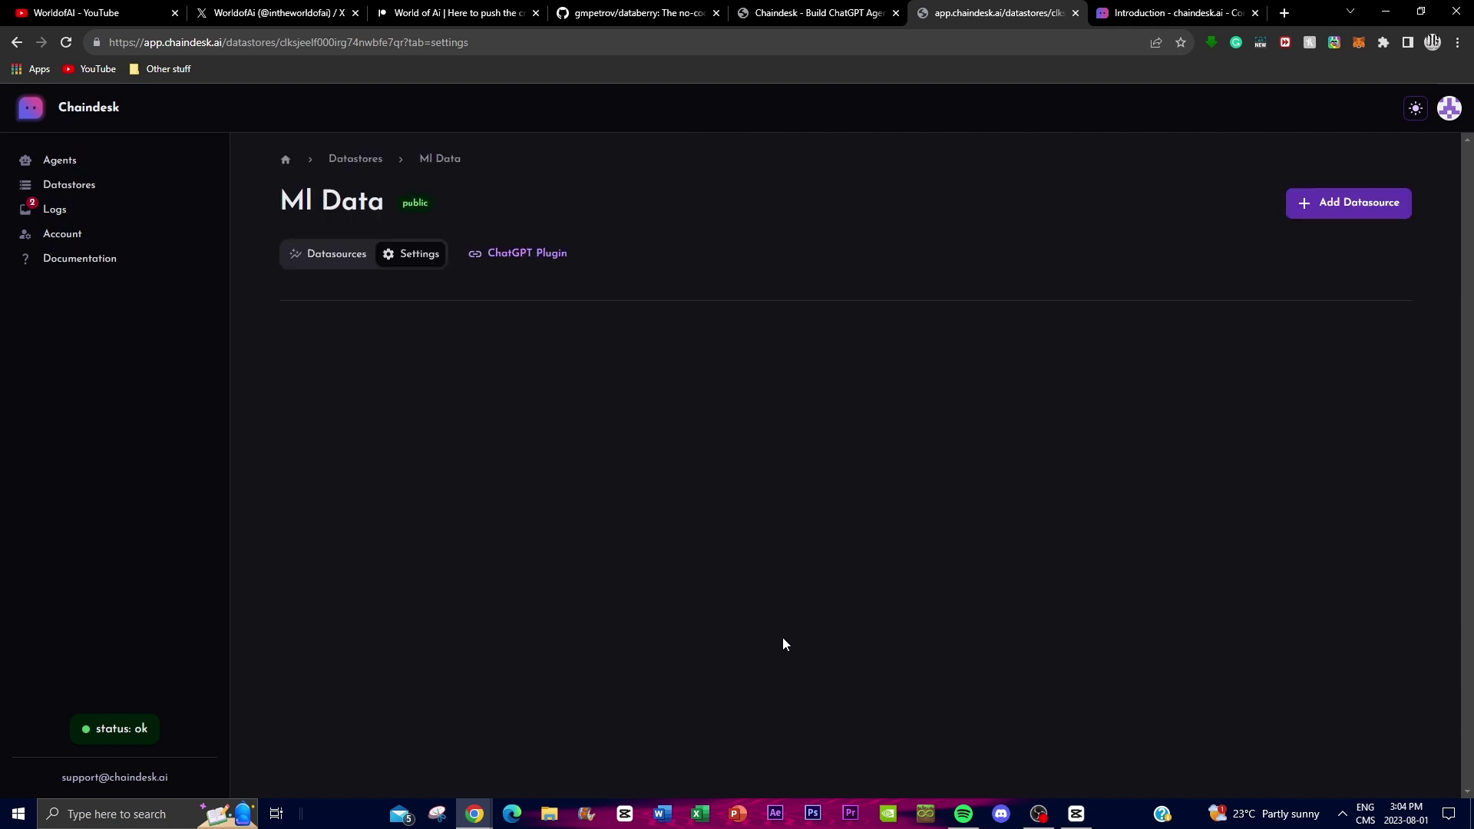
pyautogui.scroll(-10, 685, 711)
pyautogui.click(530, 752)
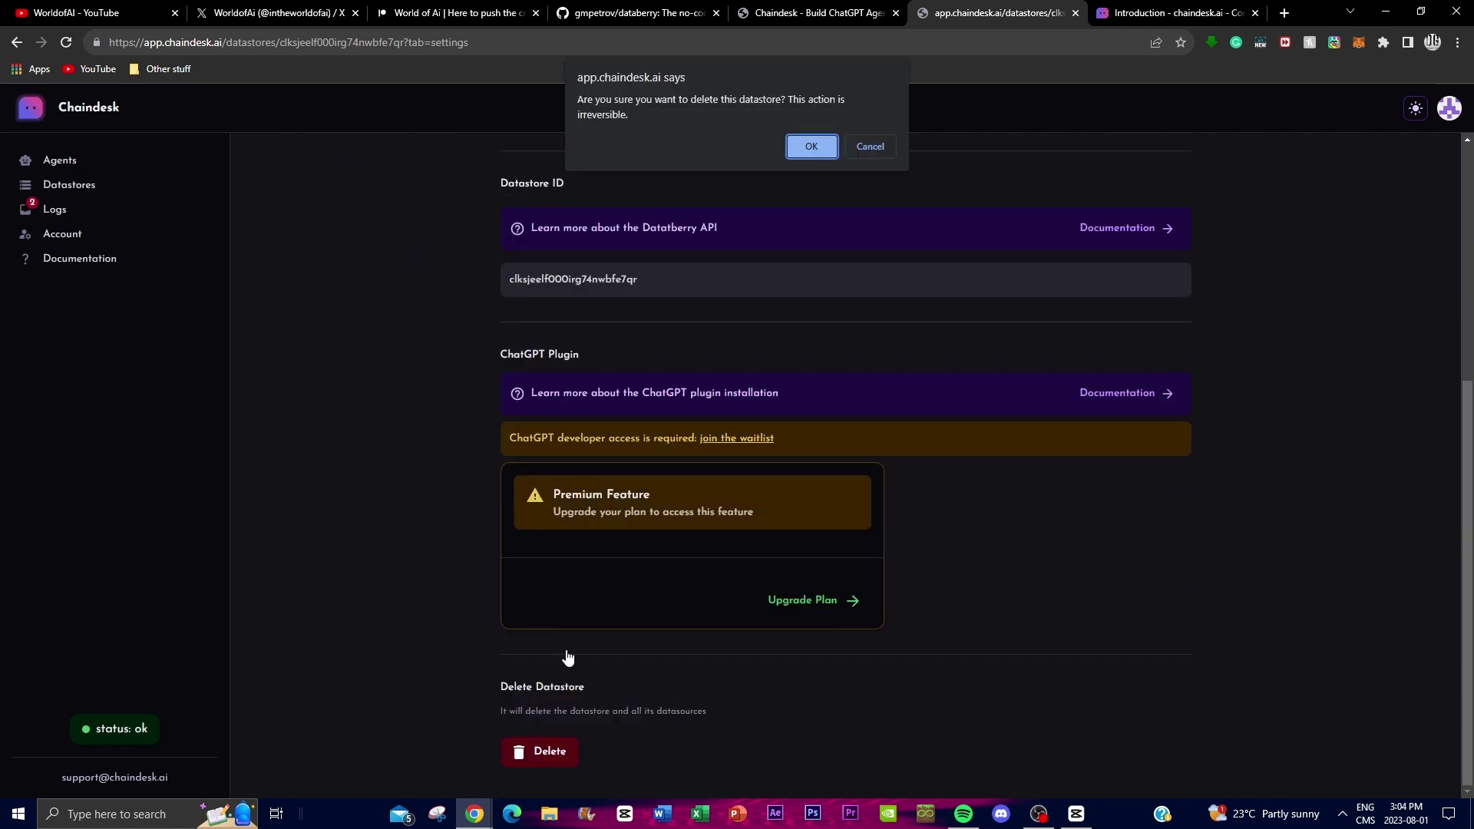
pyautogui.click(799, 157)
pyautogui.click(105, 159)
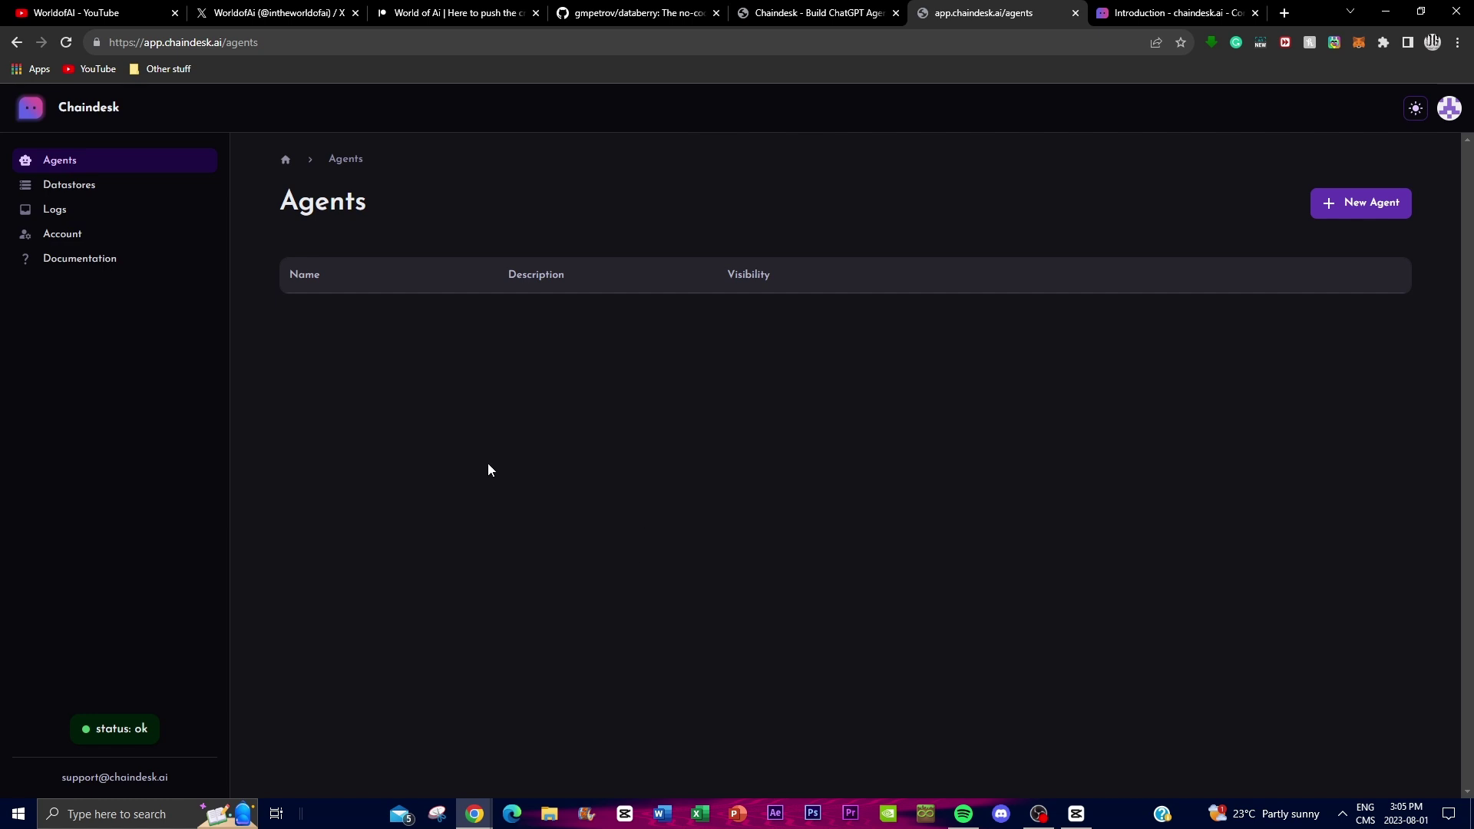
# Review the account's subscription plans, current usage and API keys section.
pyautogui.click(63, 235)
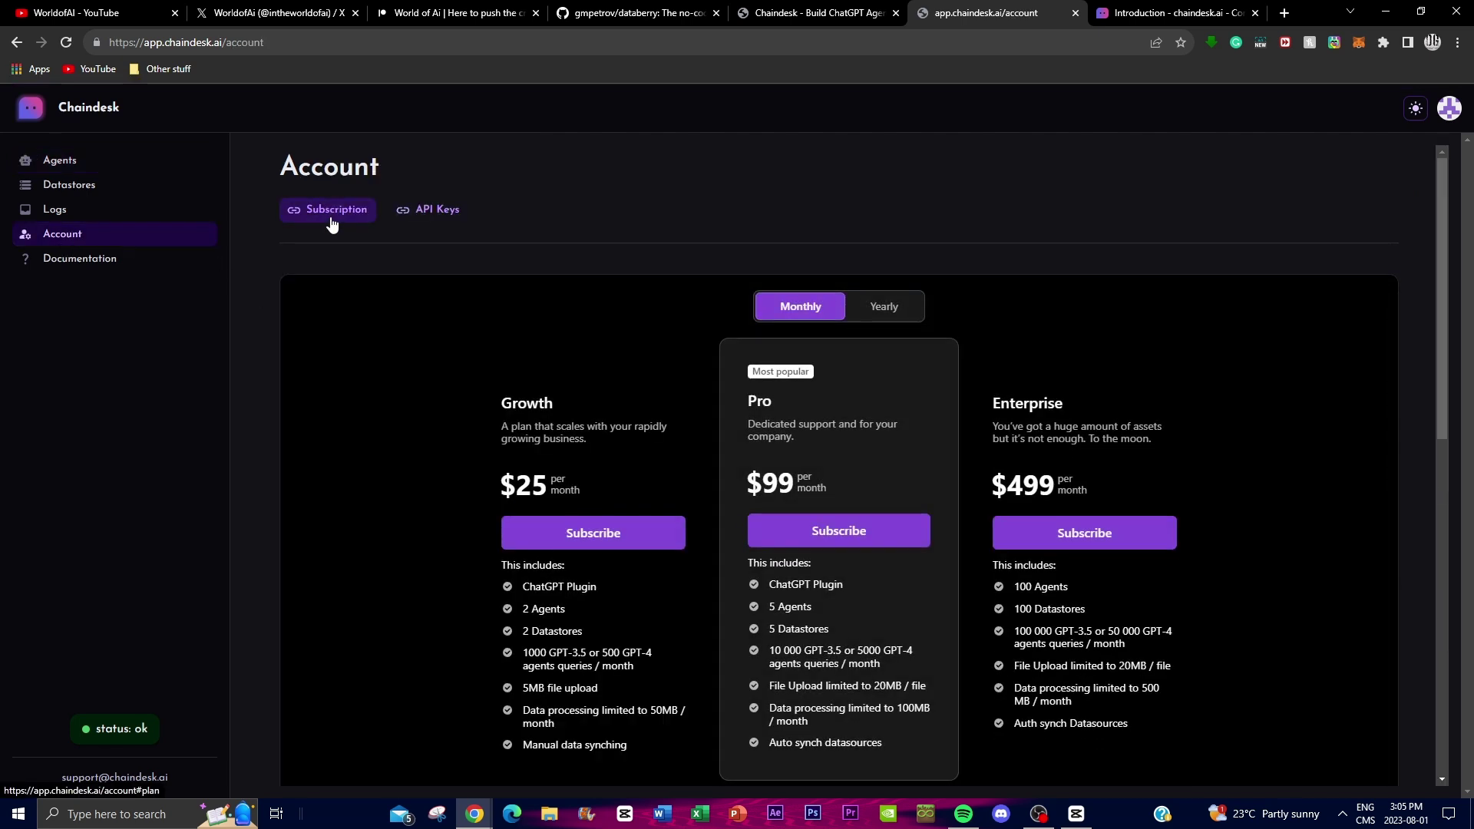
pyautogui.click(412, 215)
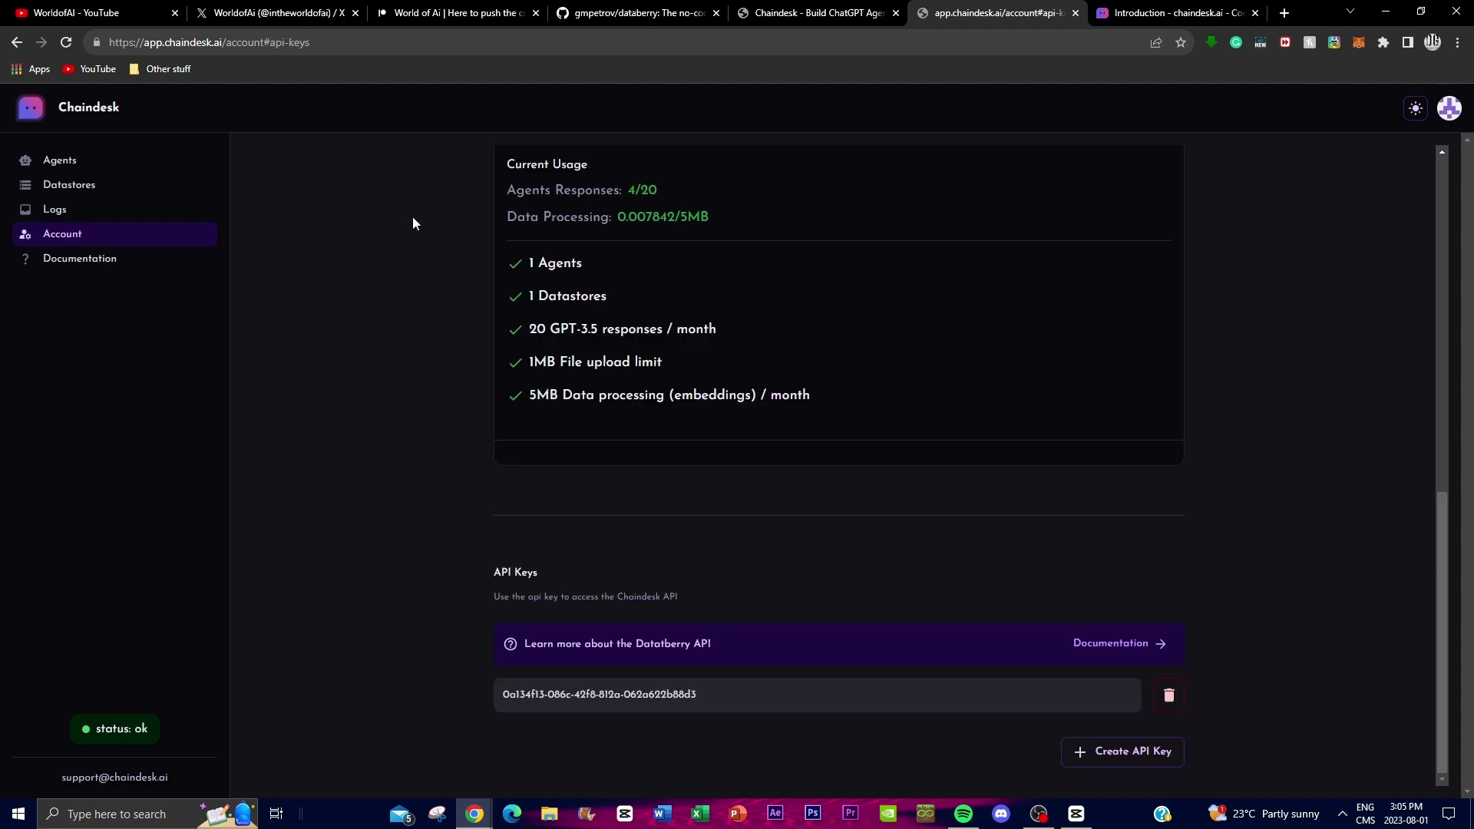
pyautogui.scroll(10, 672, 618)
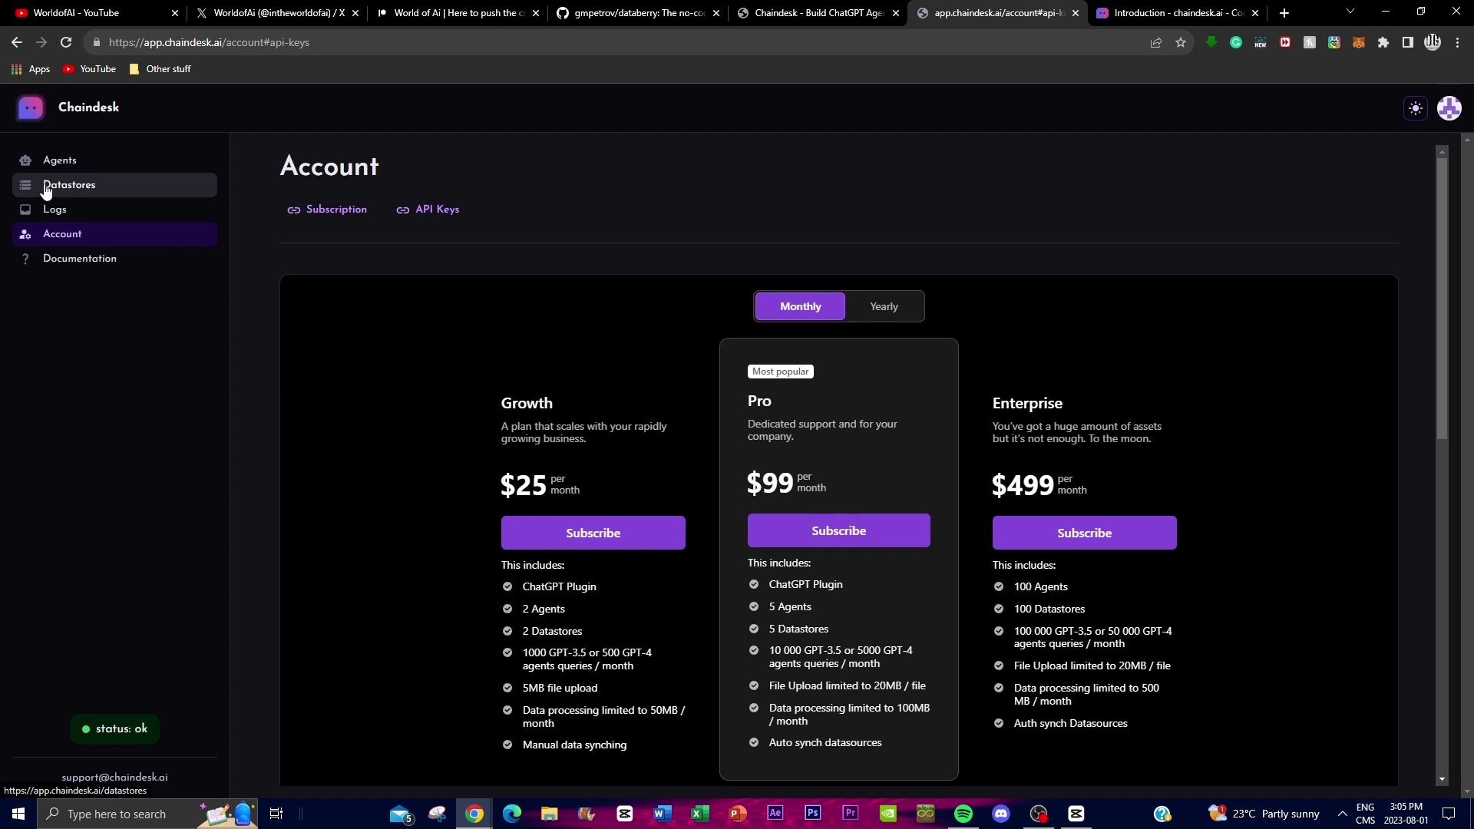
# Start a new agent named woa with the description "make a chatbot that will talk with my file and answer questions from it".
pyautogui.click(61, 163)
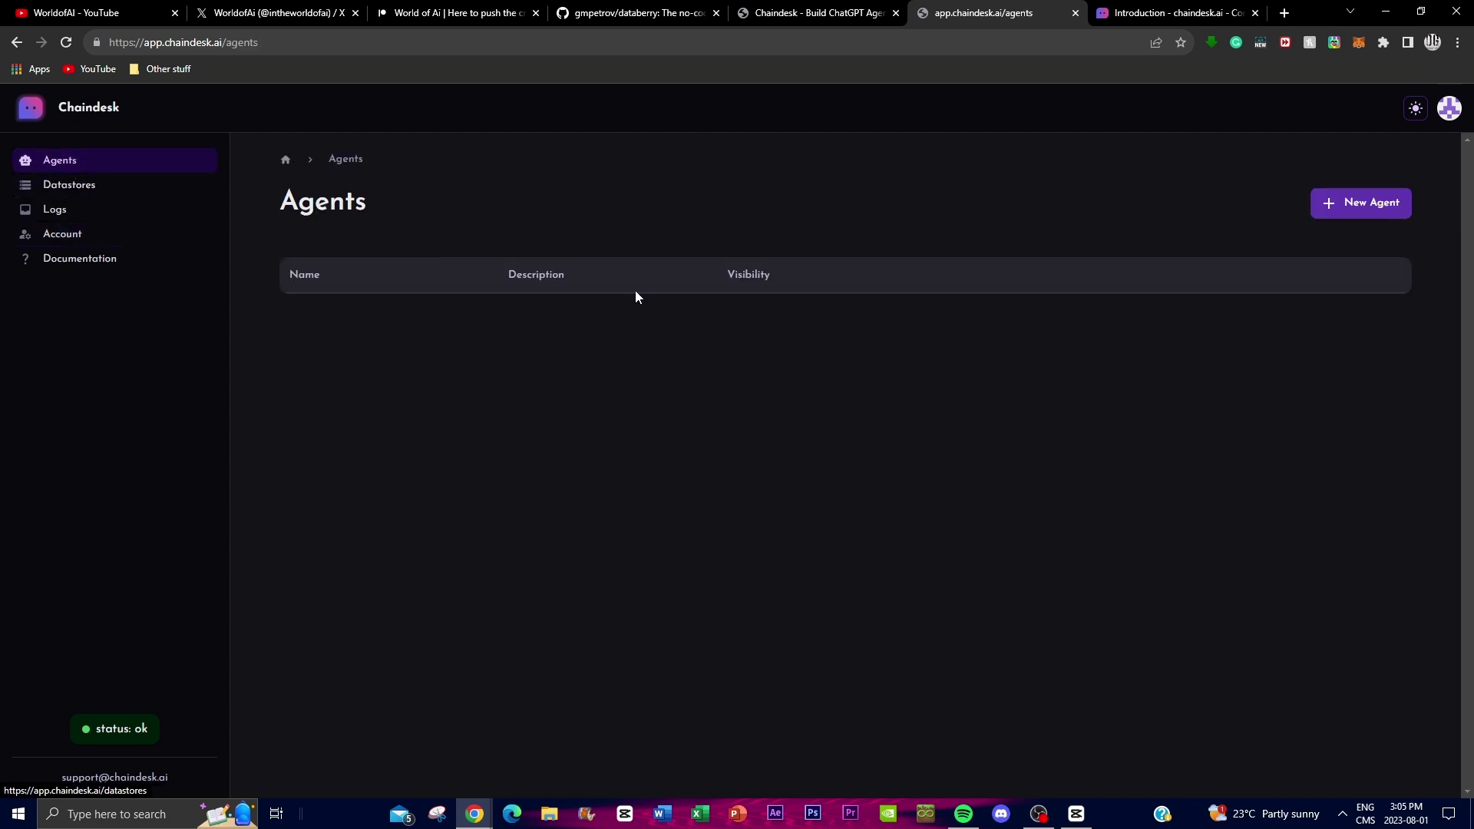
pyautogui.click(1357, 204)
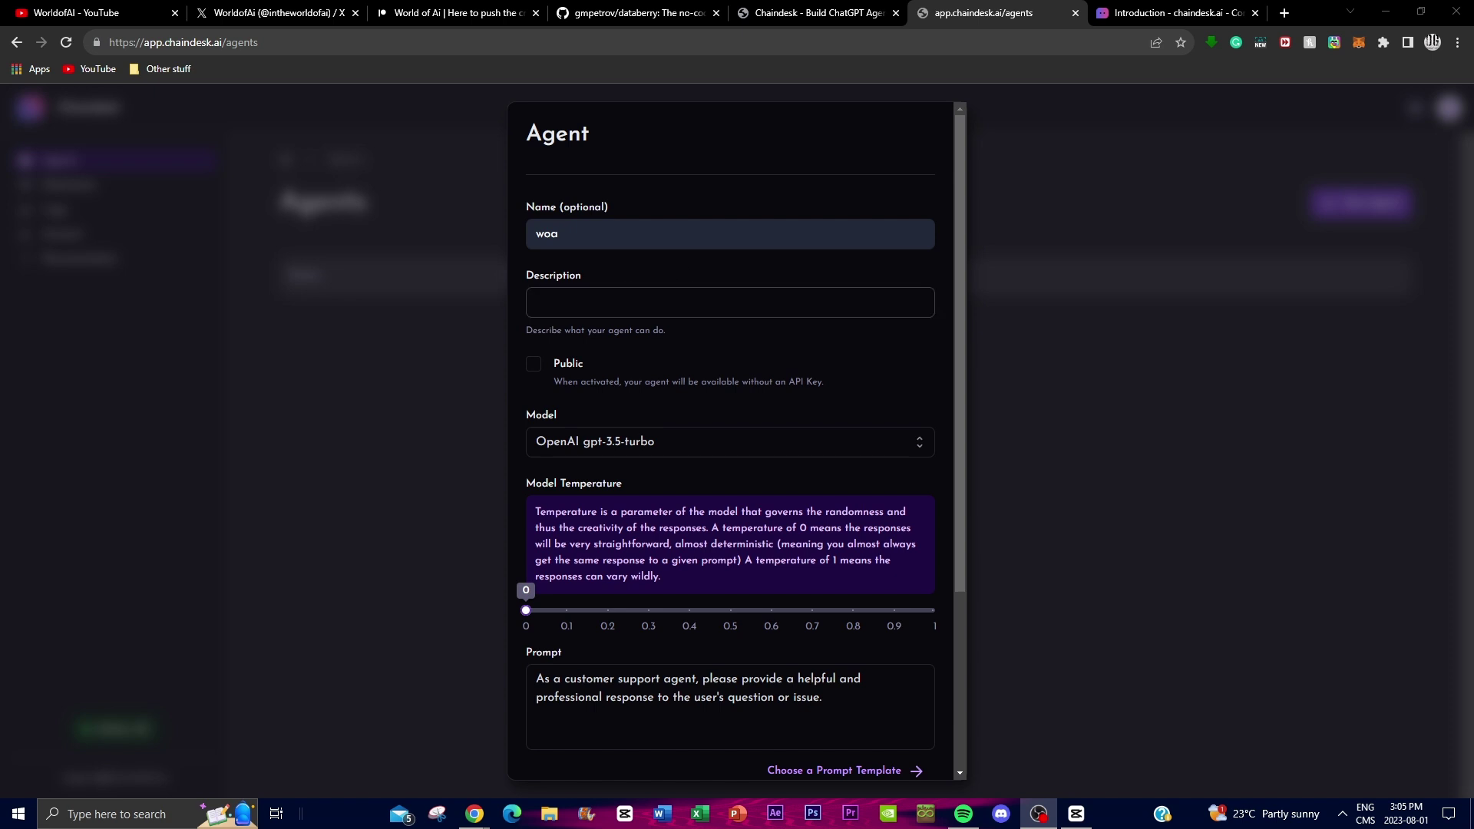
pyautogui.click(622, 302)
pyautogui.write('w')
pyautogui.write('make ')
pyautogui.write('a chat')
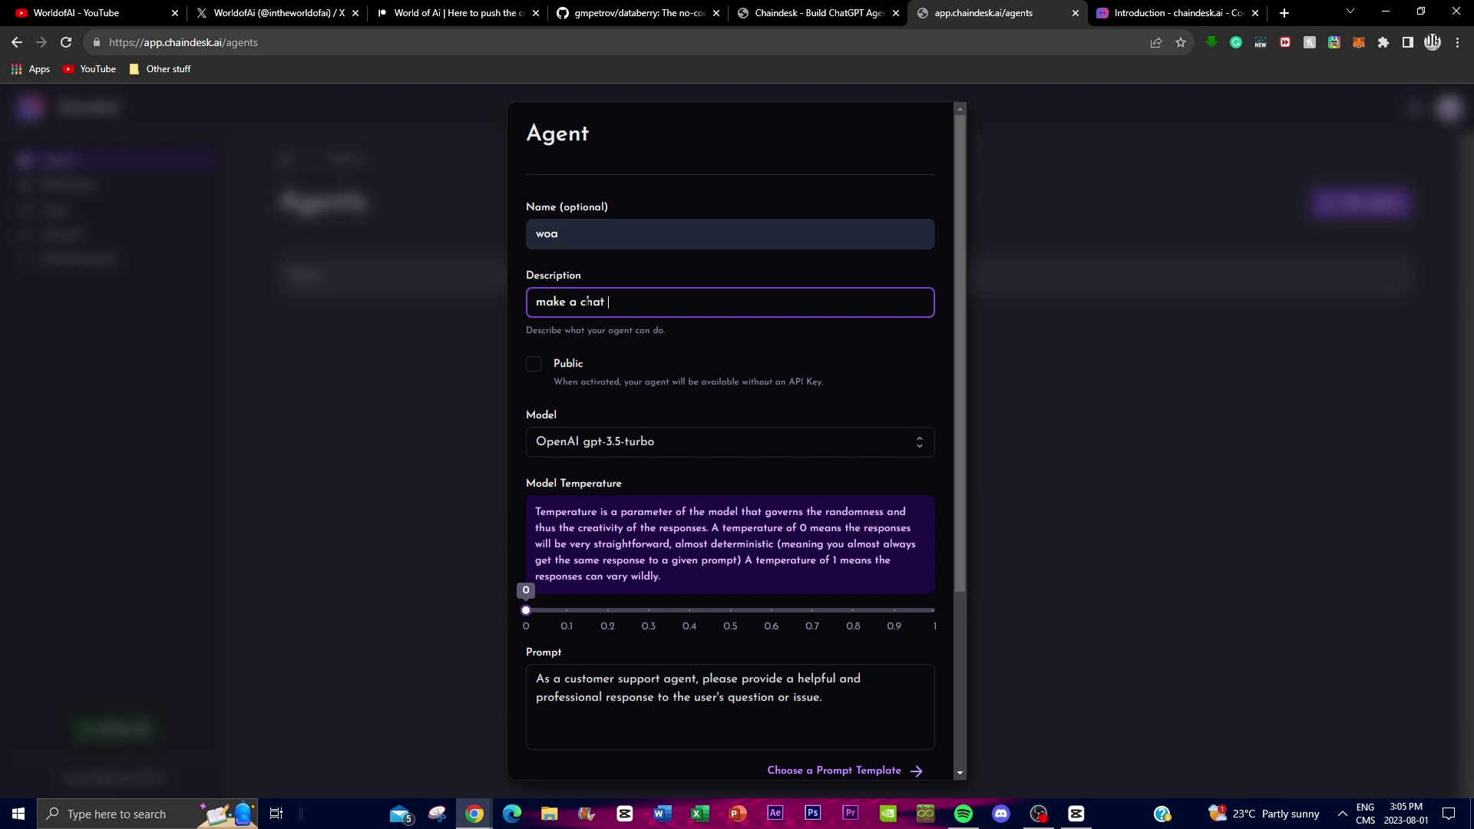
pyautogui.write('bot that will talk with my file and answer questions from it')
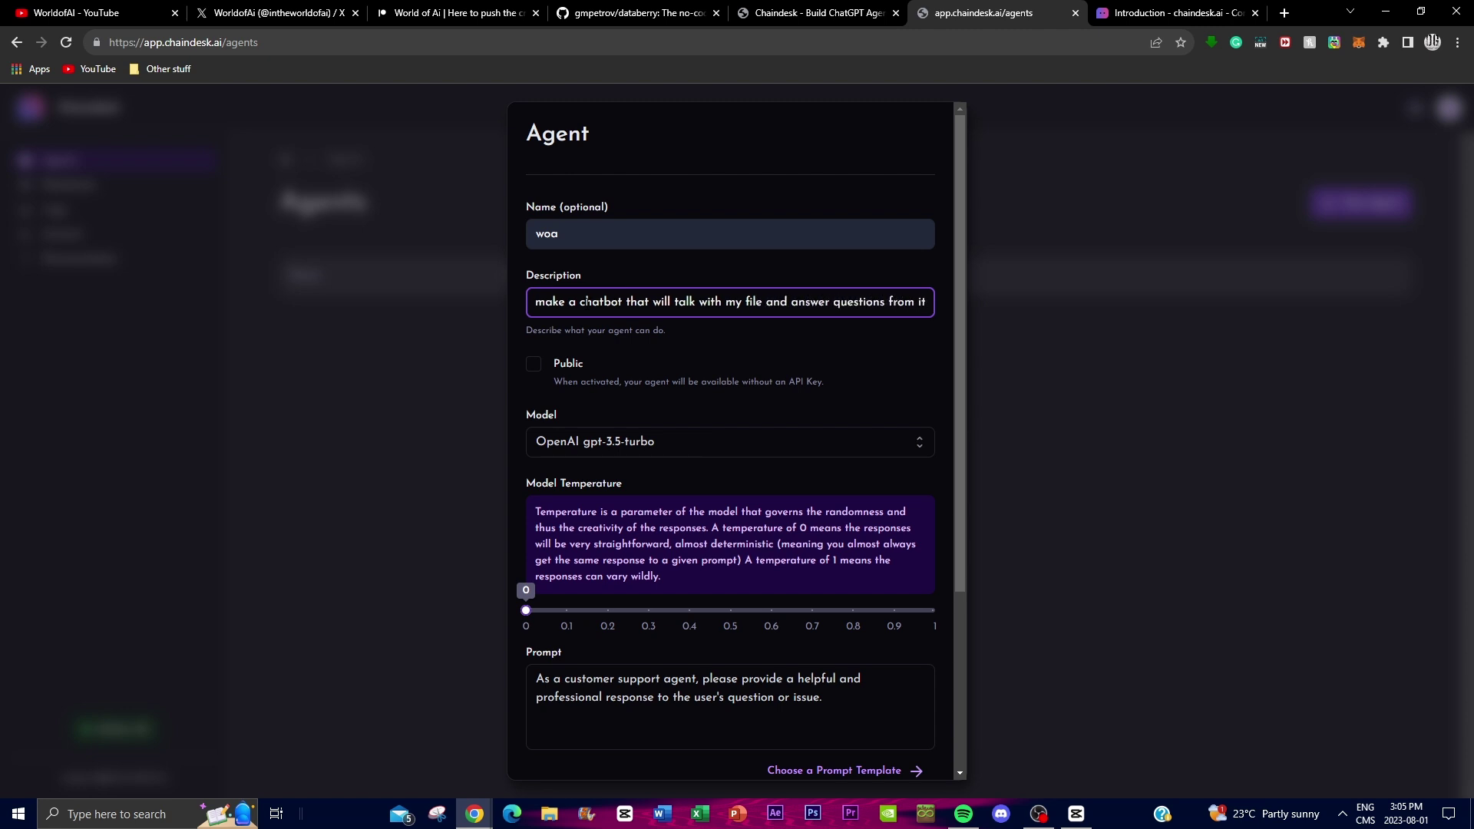
# Make the woa agent public so it is available without an API key.
pyautogui.click(669, 378)
pyautogui.click(536, 366)
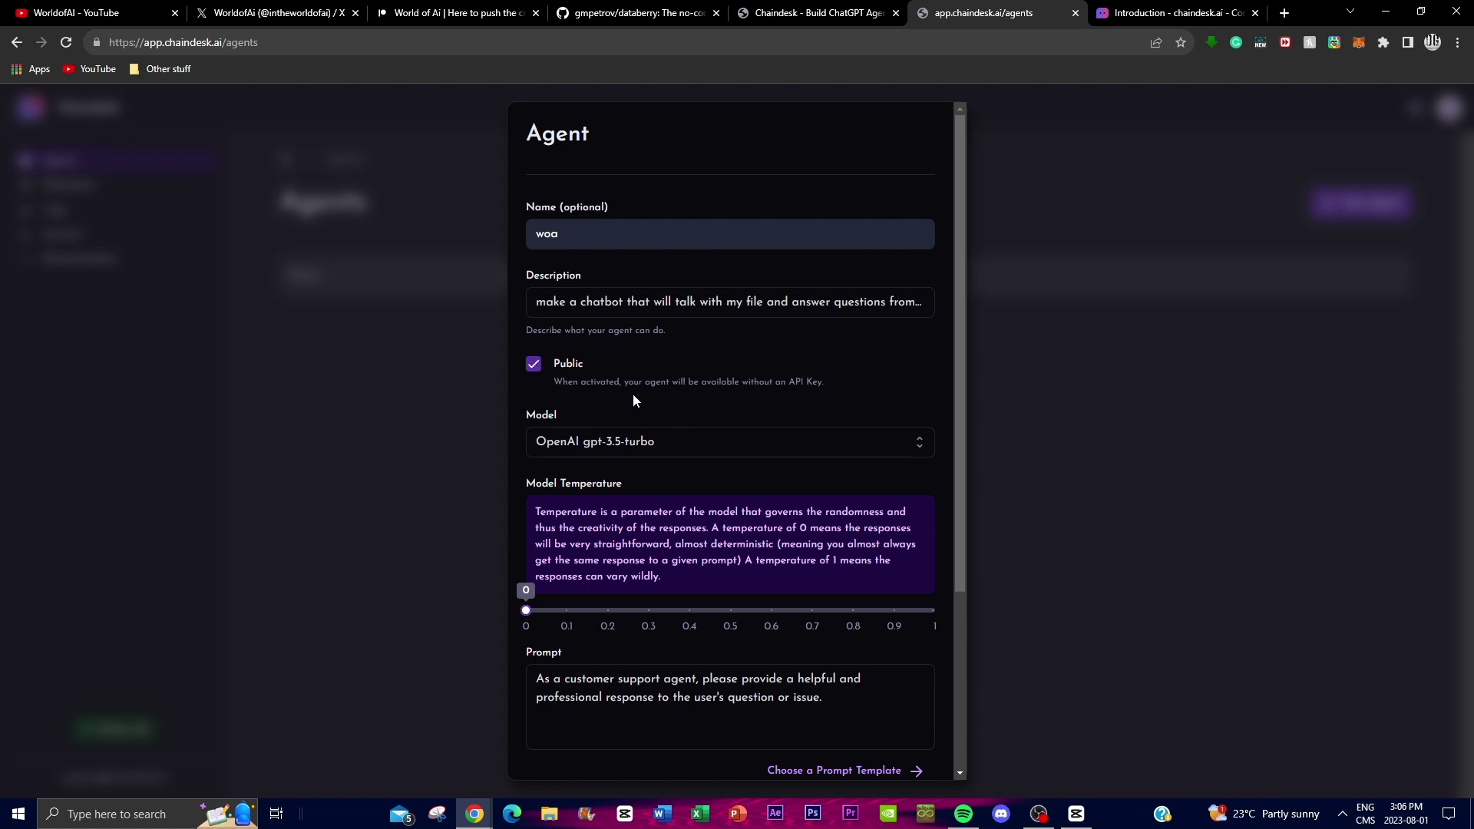
pyautogui.moveTo(760, 382); pyautogui.dragTo(782, 381)
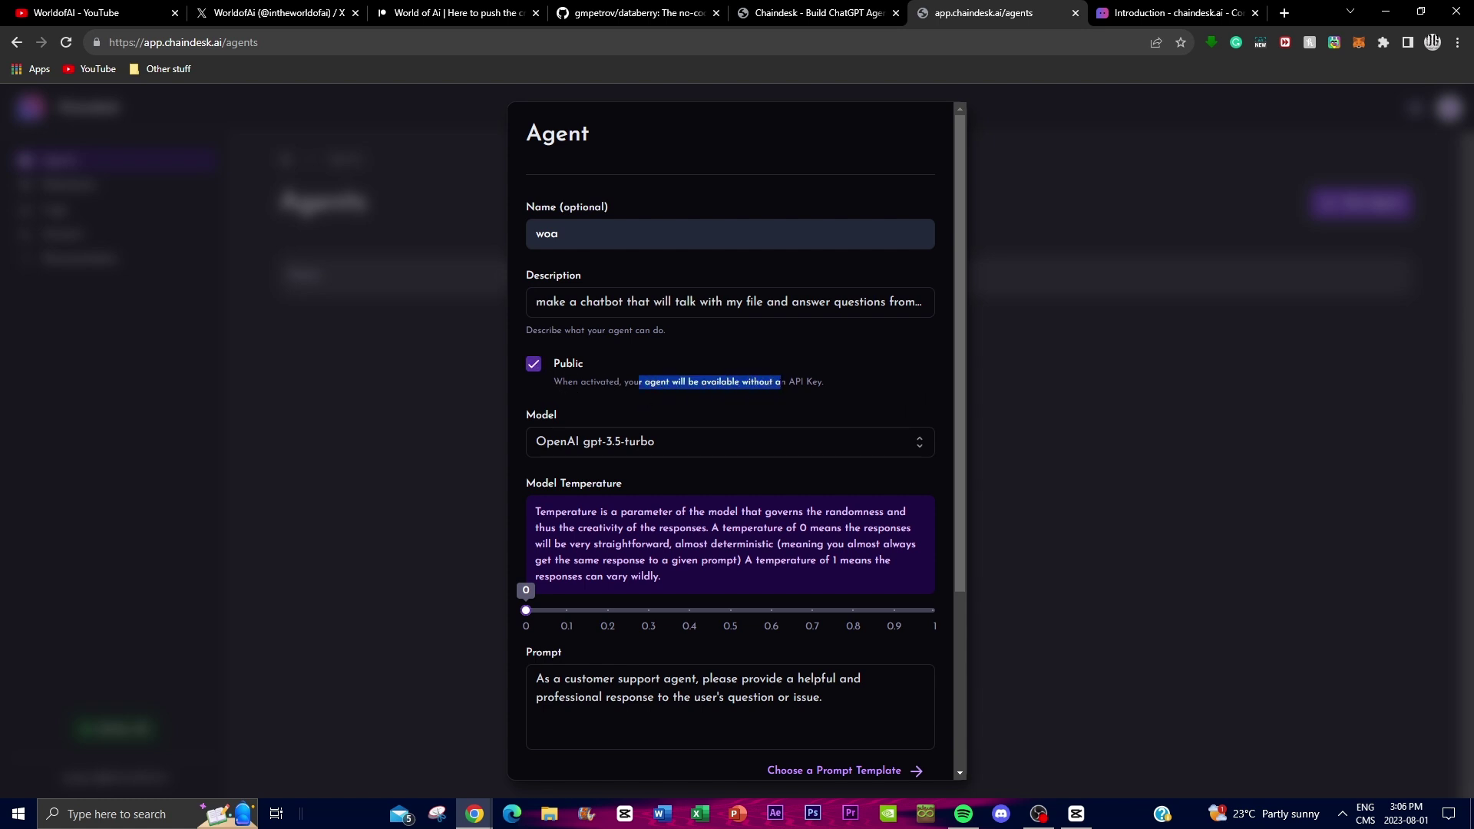
pyautogui.click(820, 390)
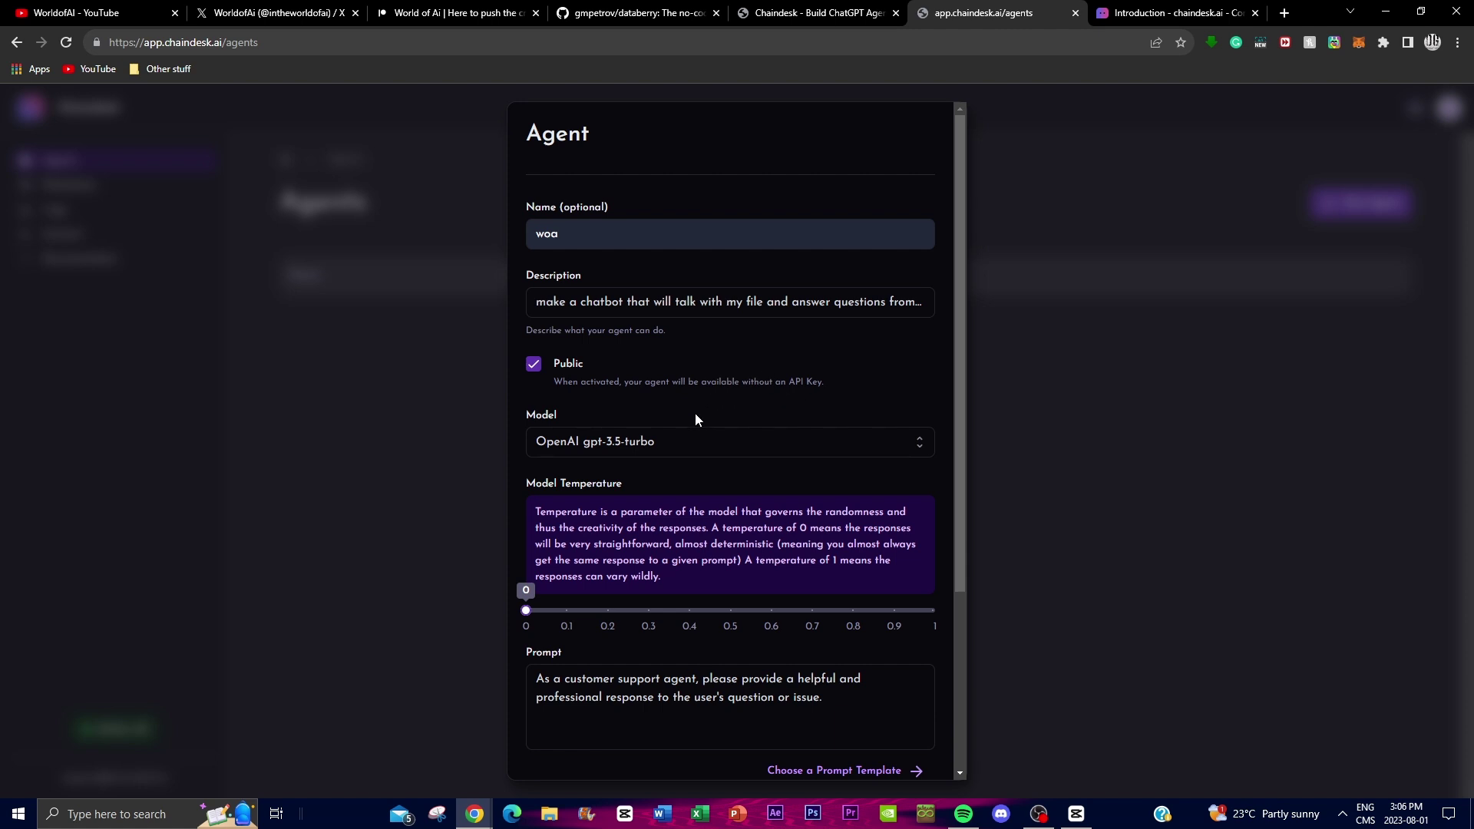
pyautogui.click(540, 377)
pyautogui.click(539, 366)
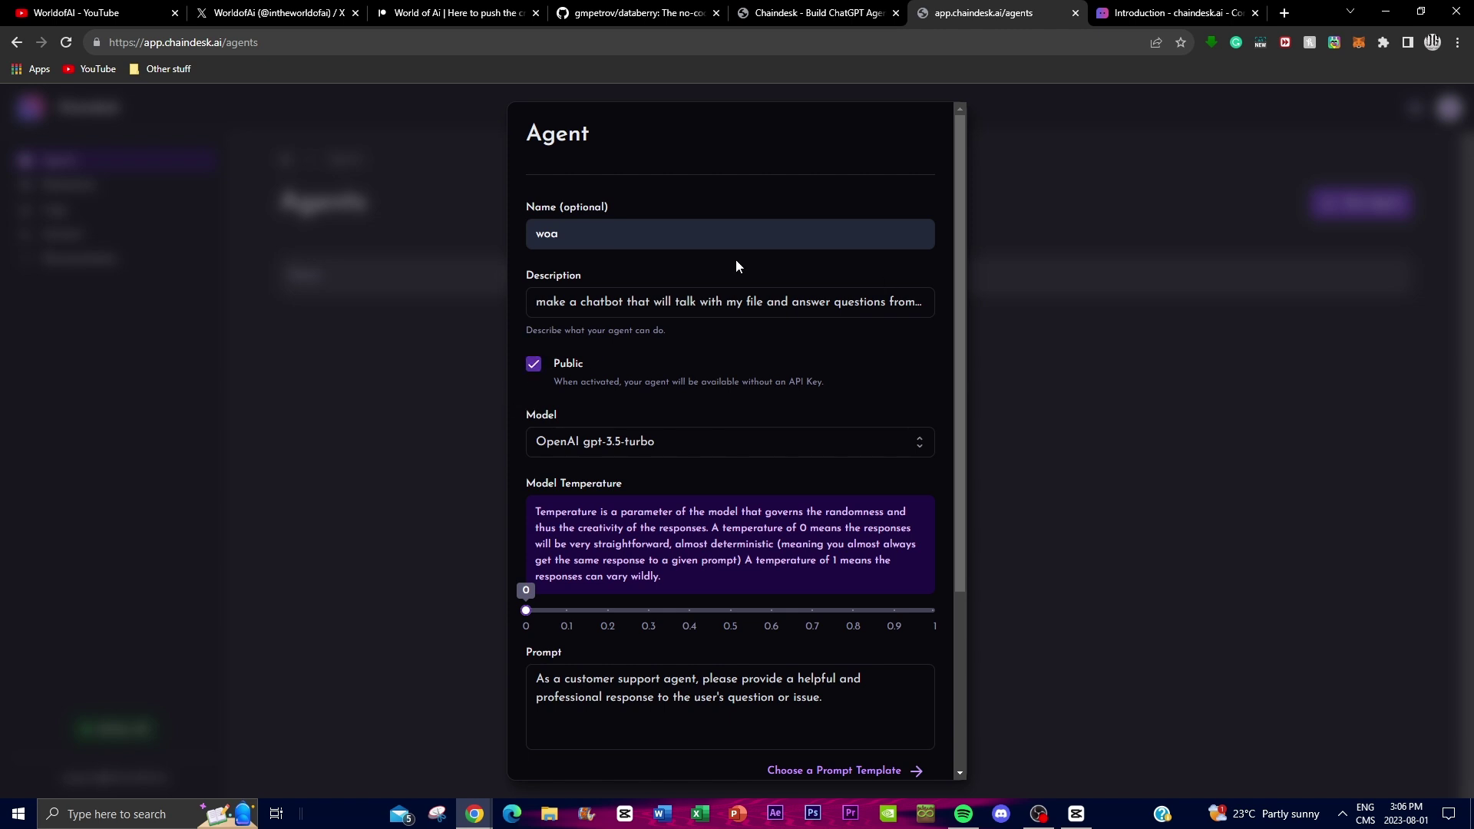
# Examine the agent's available models, temperature setting and default prompt, keeping OpenAI gpt-3.5-turbo selected.
pyautogui.click(657, 453)
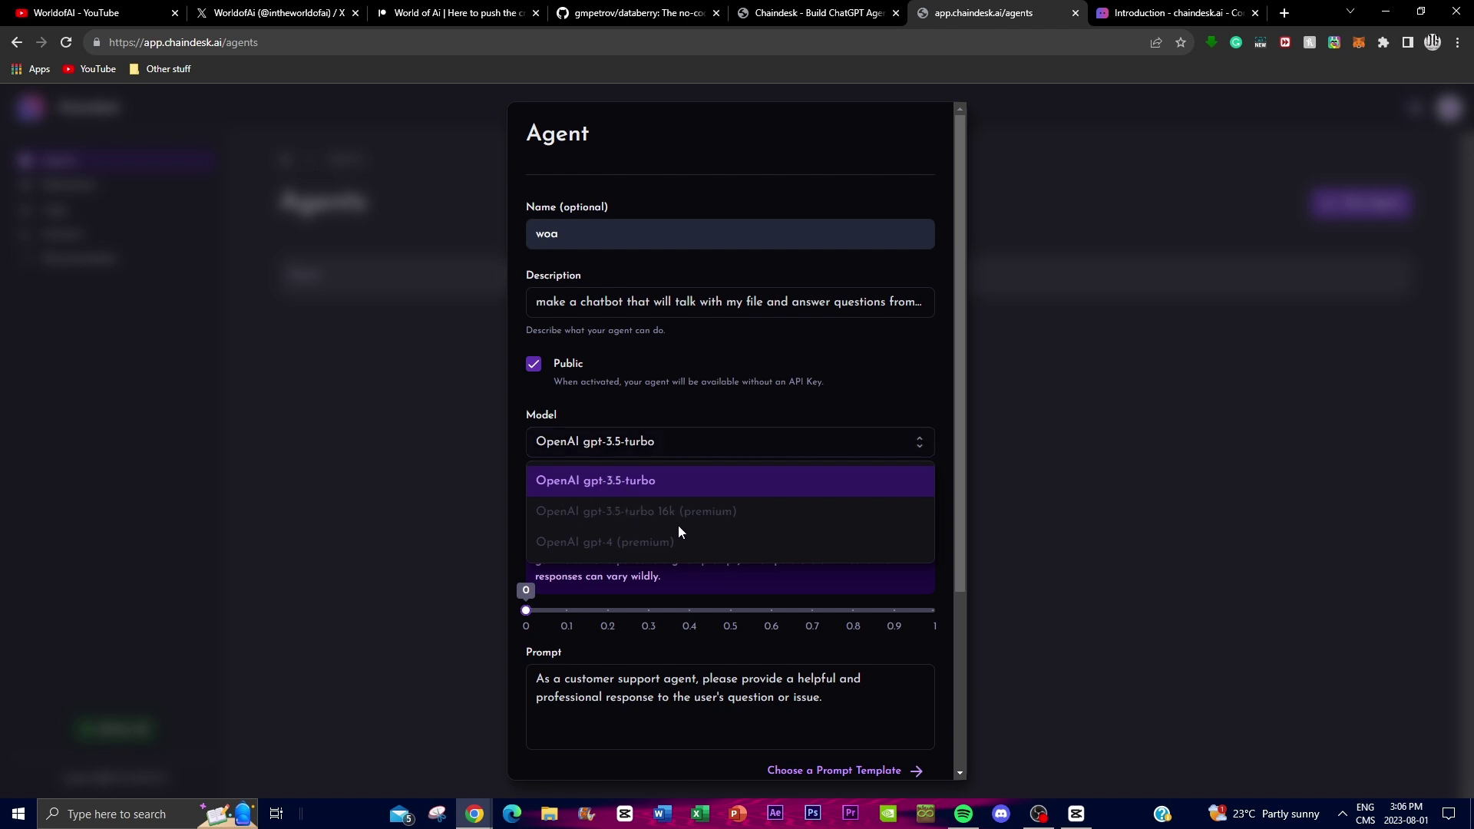
pyautogui.click(715, 378)
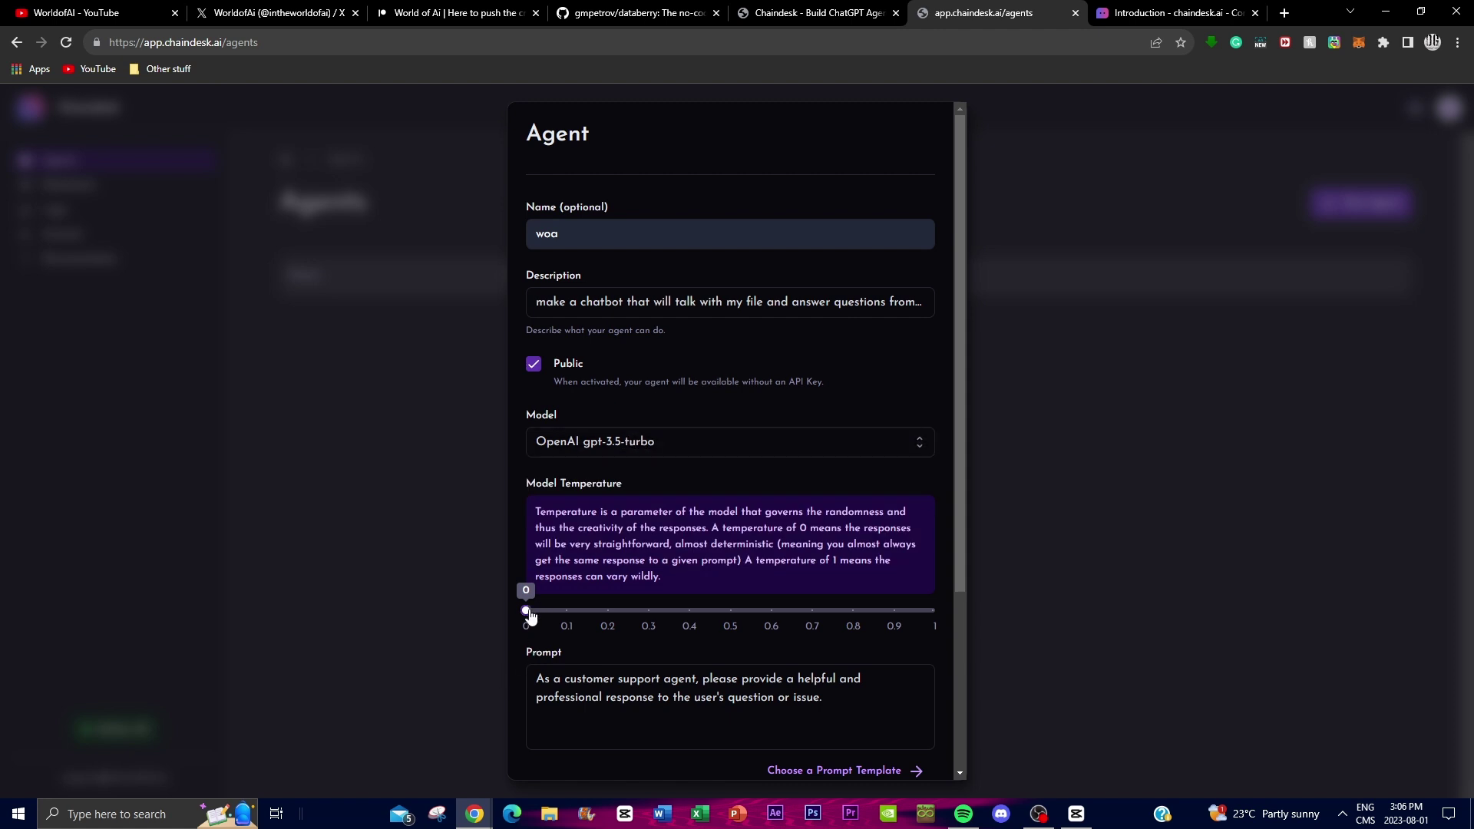
pyautogui.scroll(-3, 628, 637)
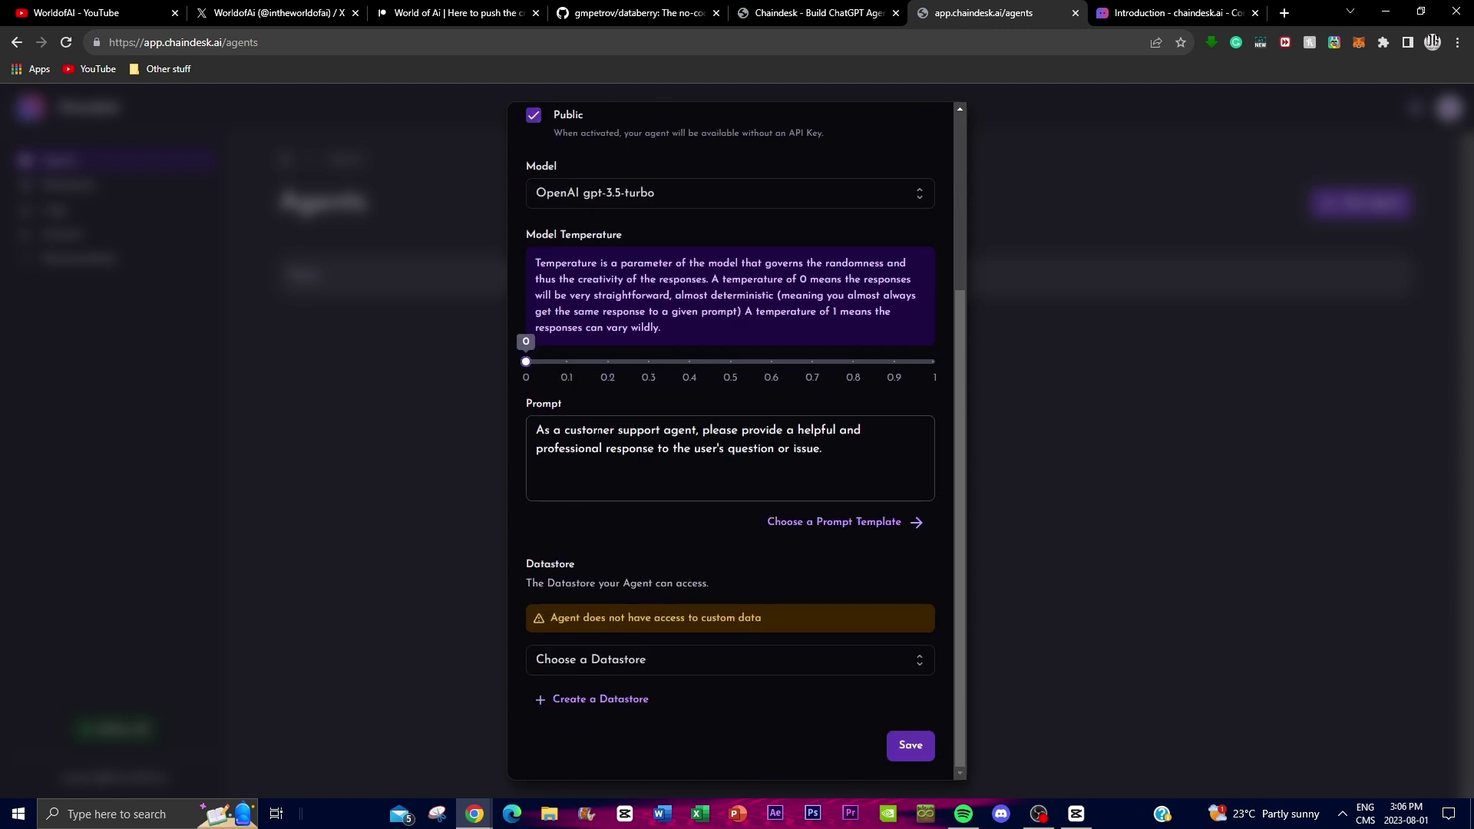
pyautogui.click(778, 449)
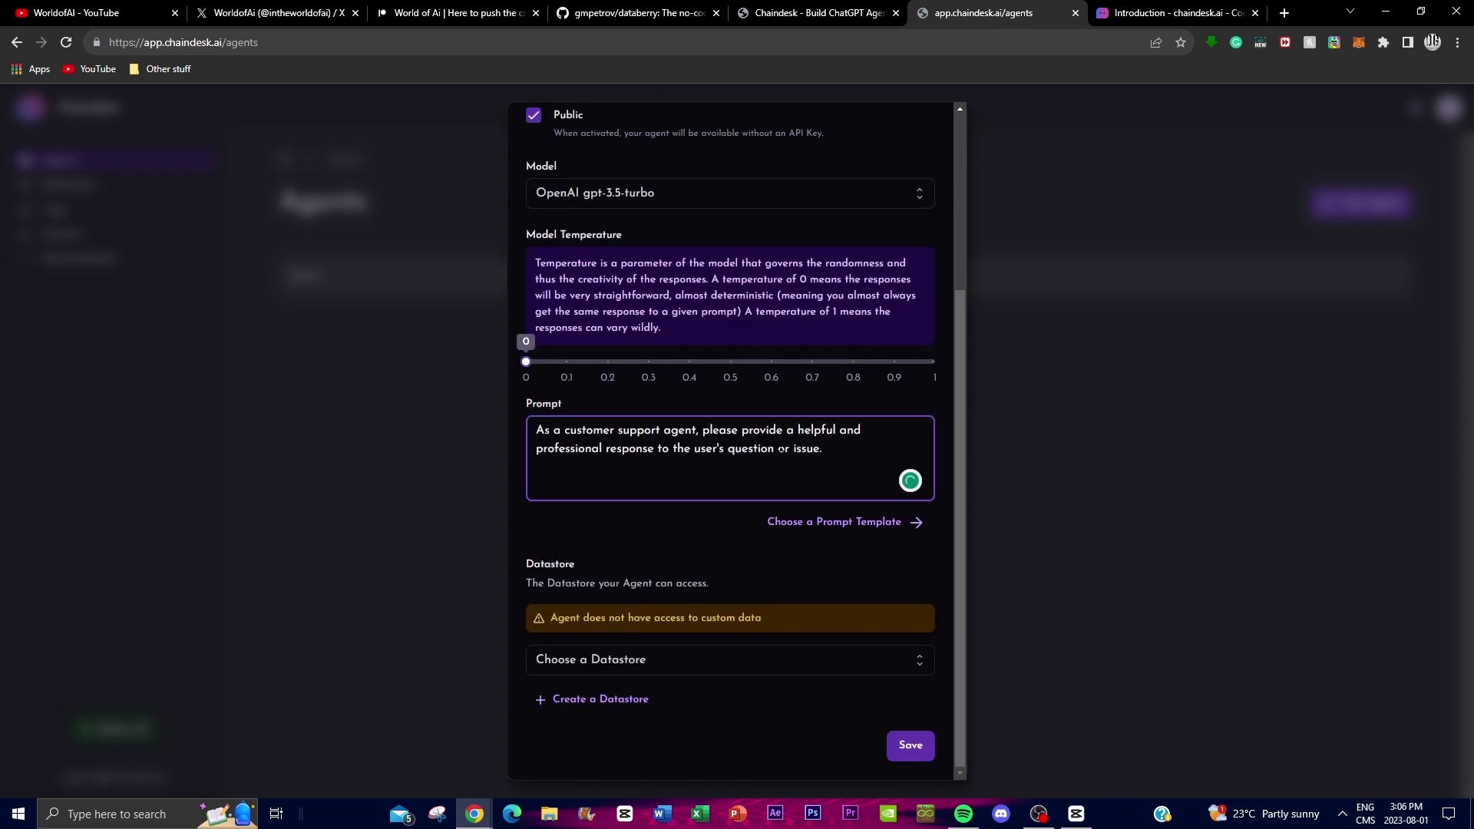
pyautogui.click(617, 537)
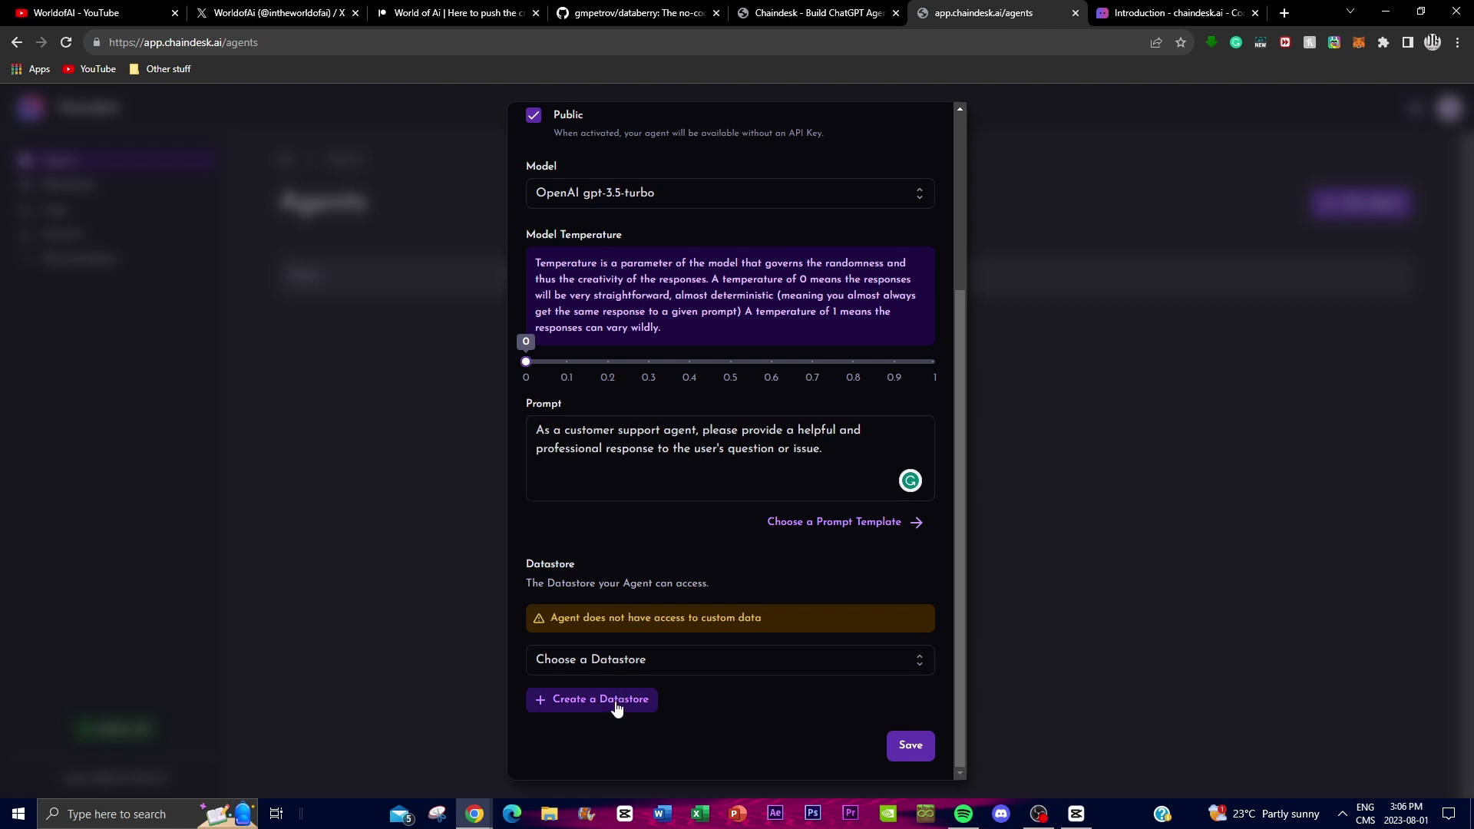
# Create a public datastore named ML Research paper for the agent and continue to the datasource types.
pyautogui.click(591, 707)
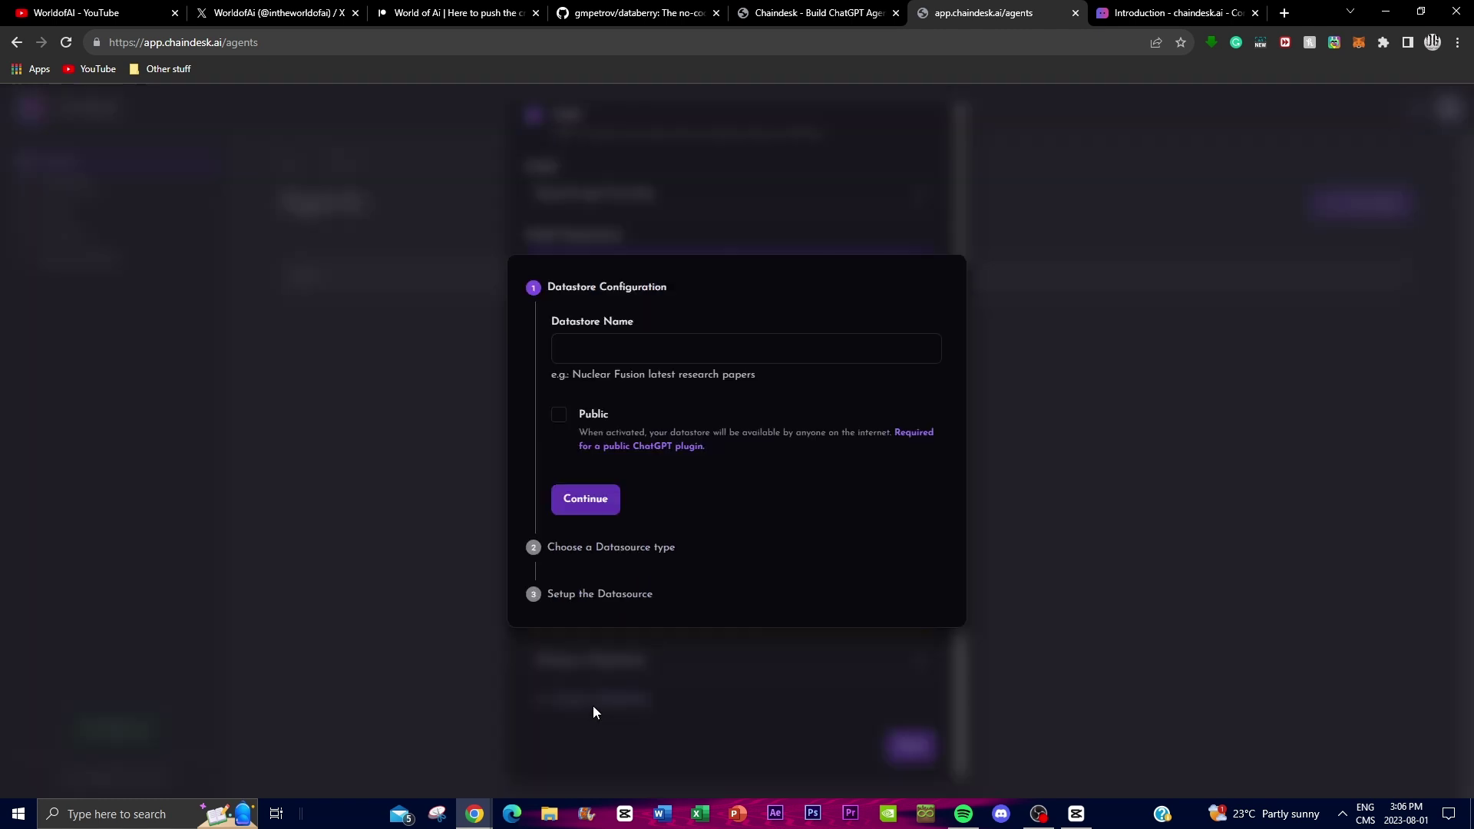
pyautogui.click(599, 355)
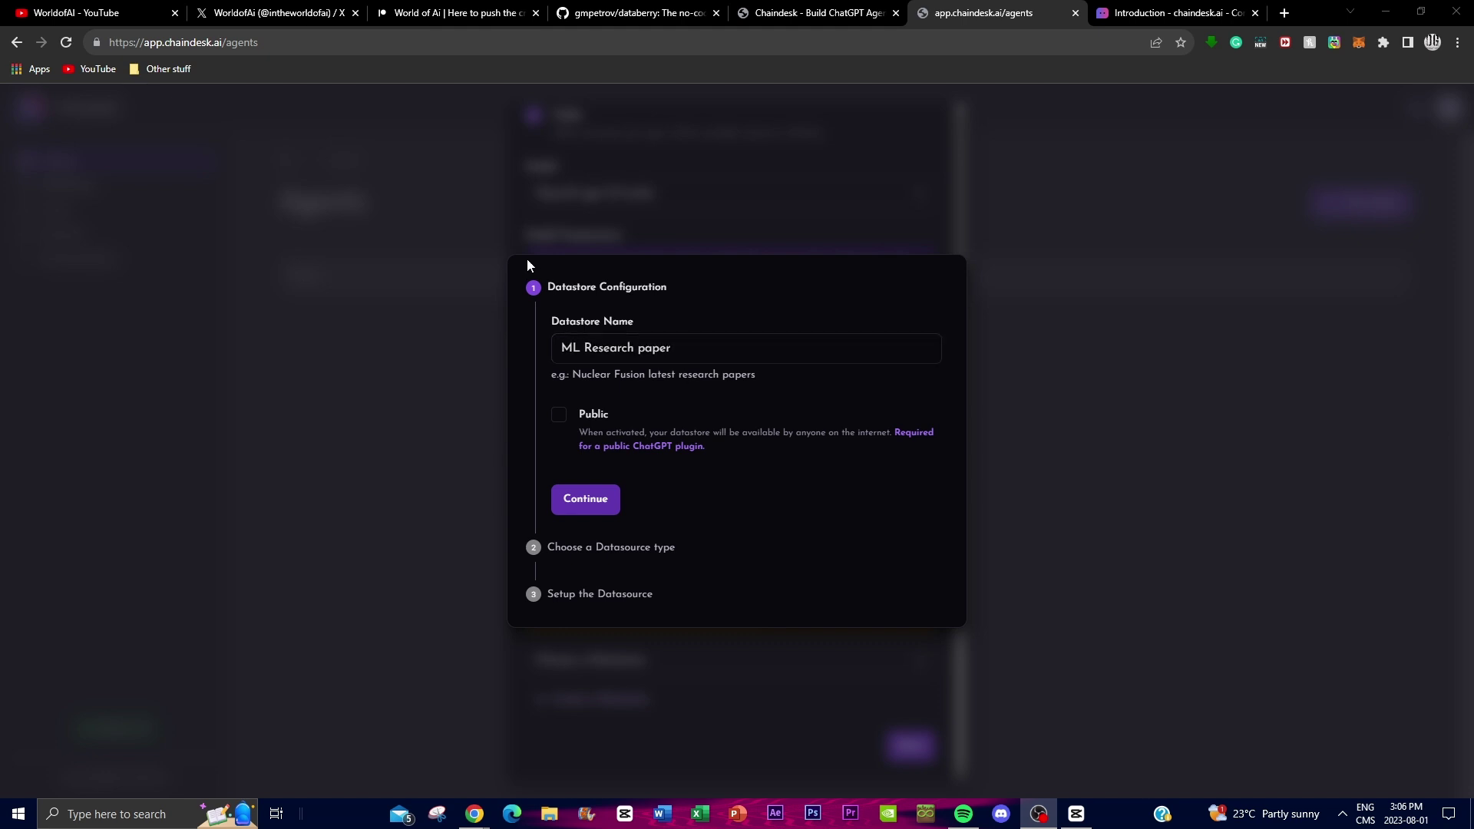
pyautogui.click(561, 416)
pyautogui.click(612, 512)
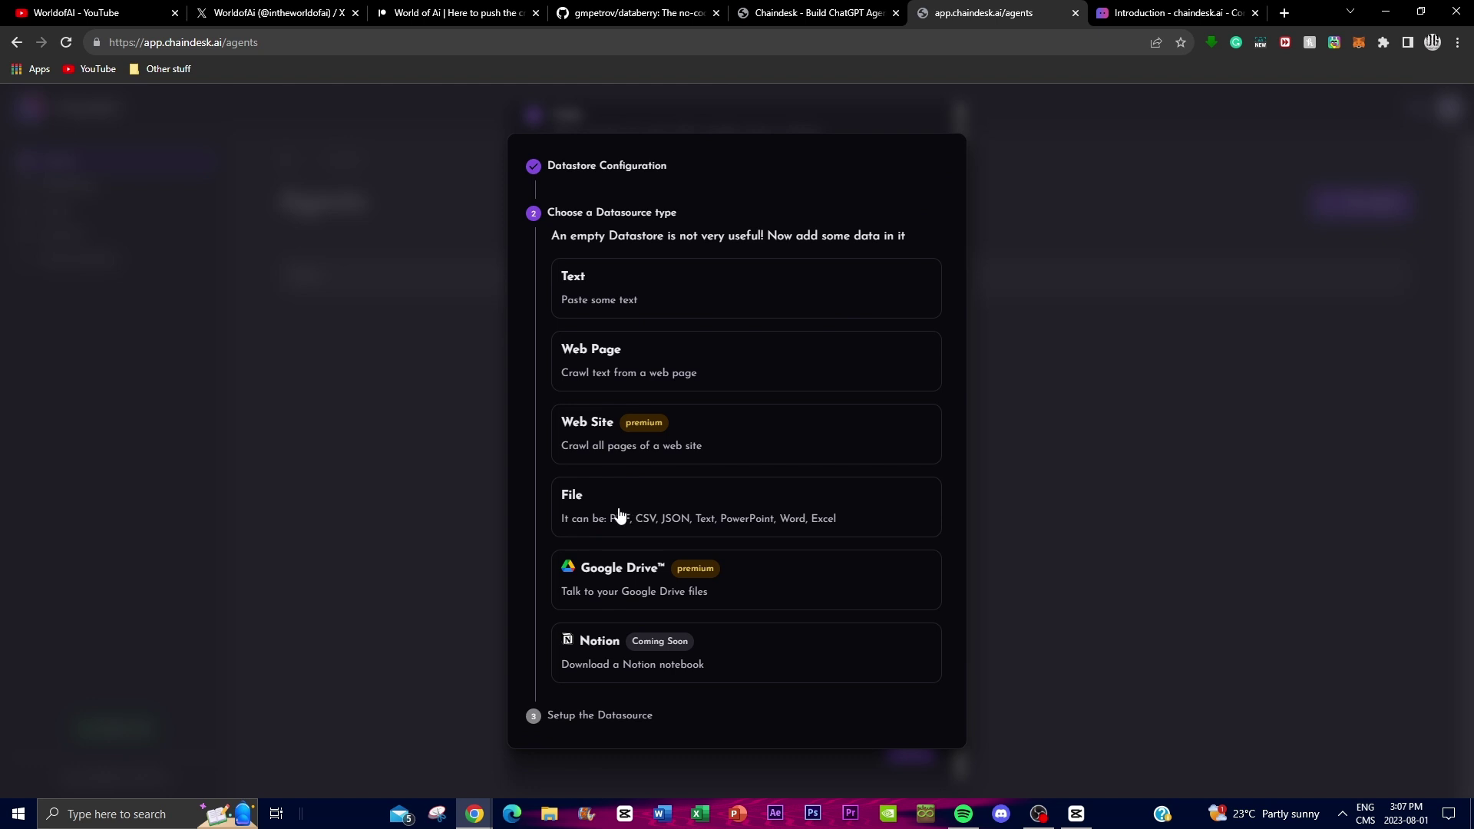
# Add ml.docx from the desktop as the datastore's file datasource and save the agent.
pyautogui.click(615, 516)
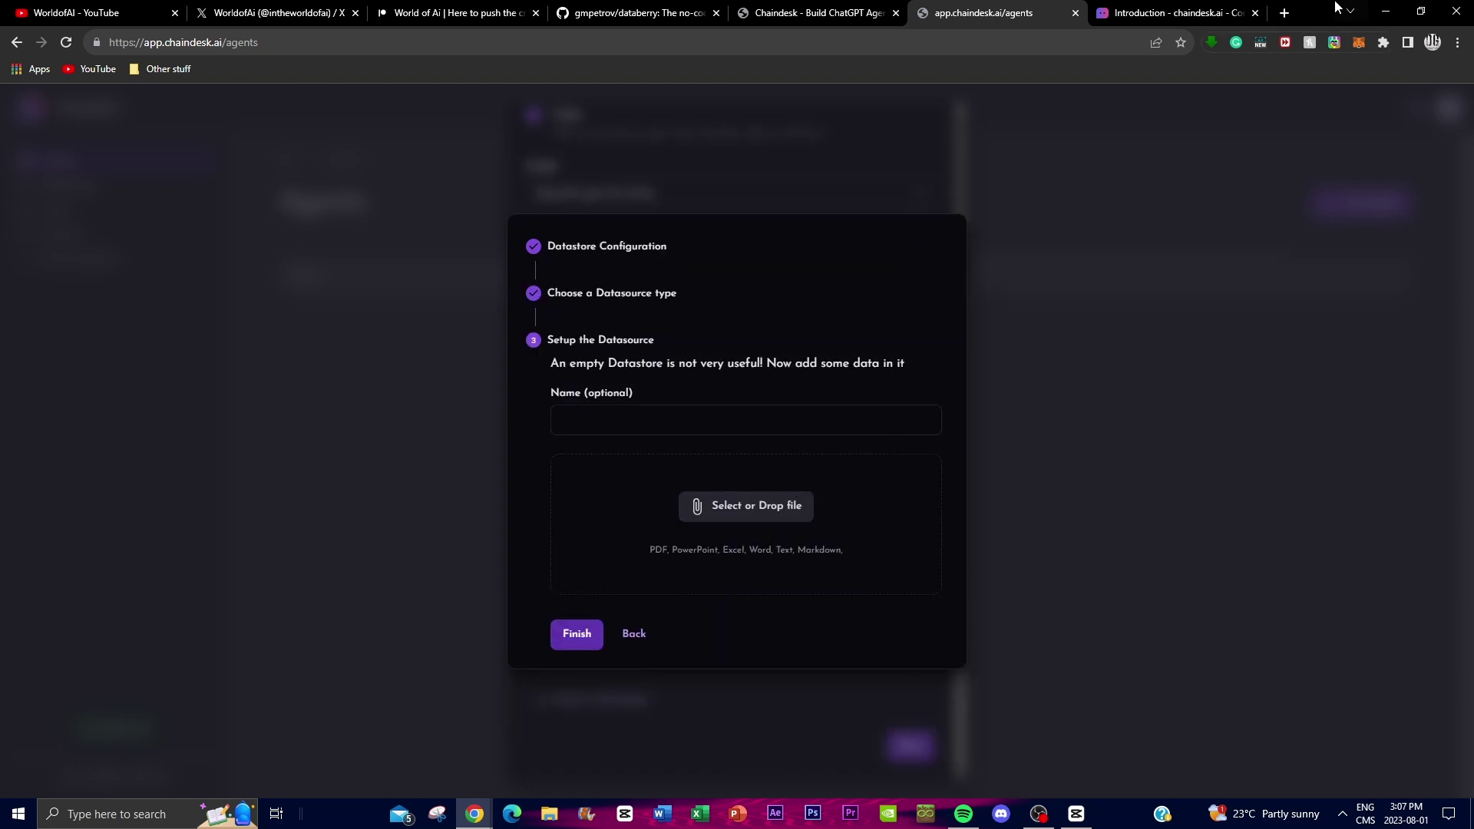
pyautogui.doubleClick(1309, 19)
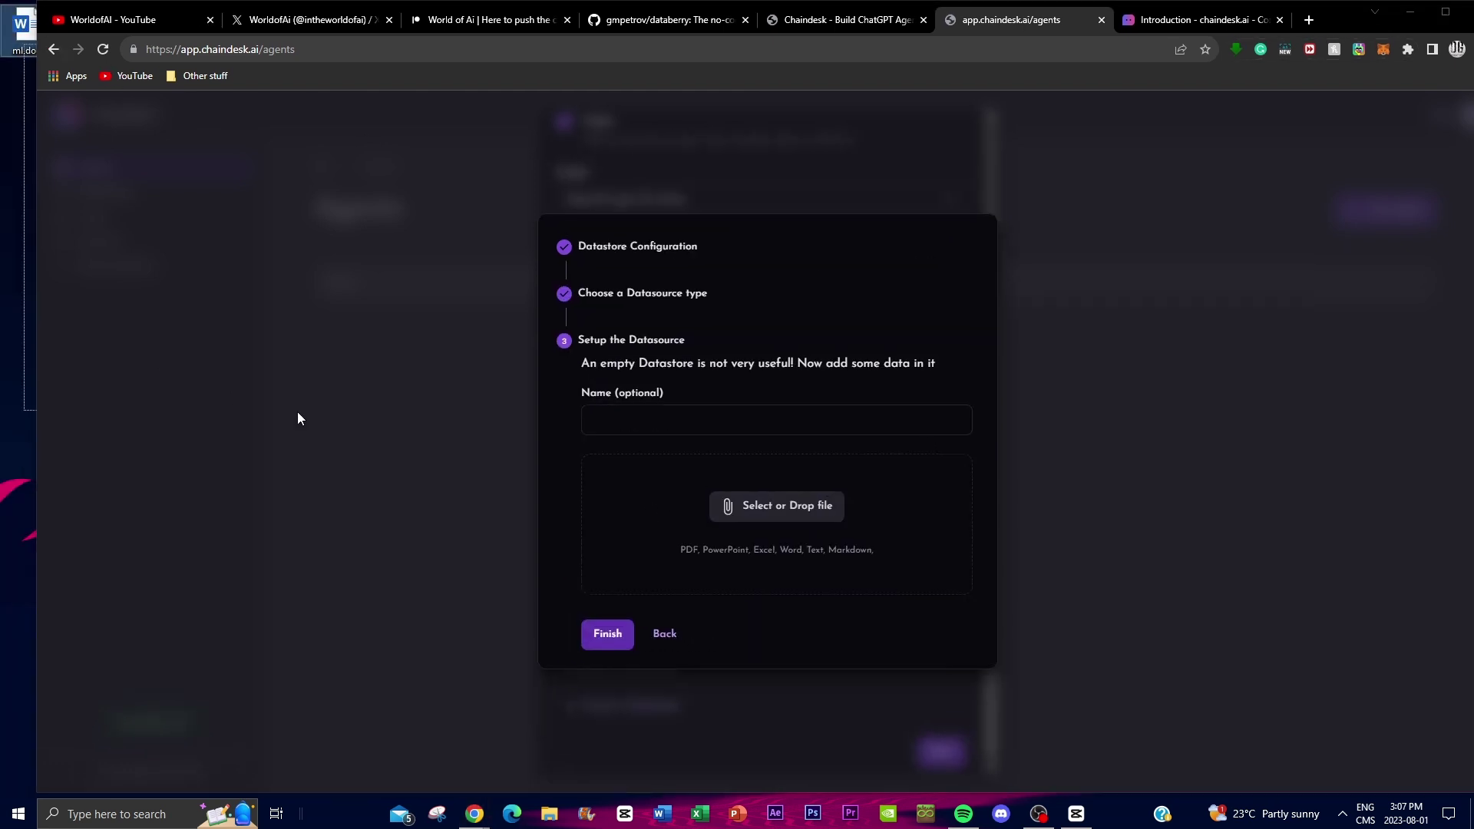
pyautogui.moveTo(18, 29); pyautogui.dragTo(750, 510)
pyautogui.doubleClick(1336, 20)
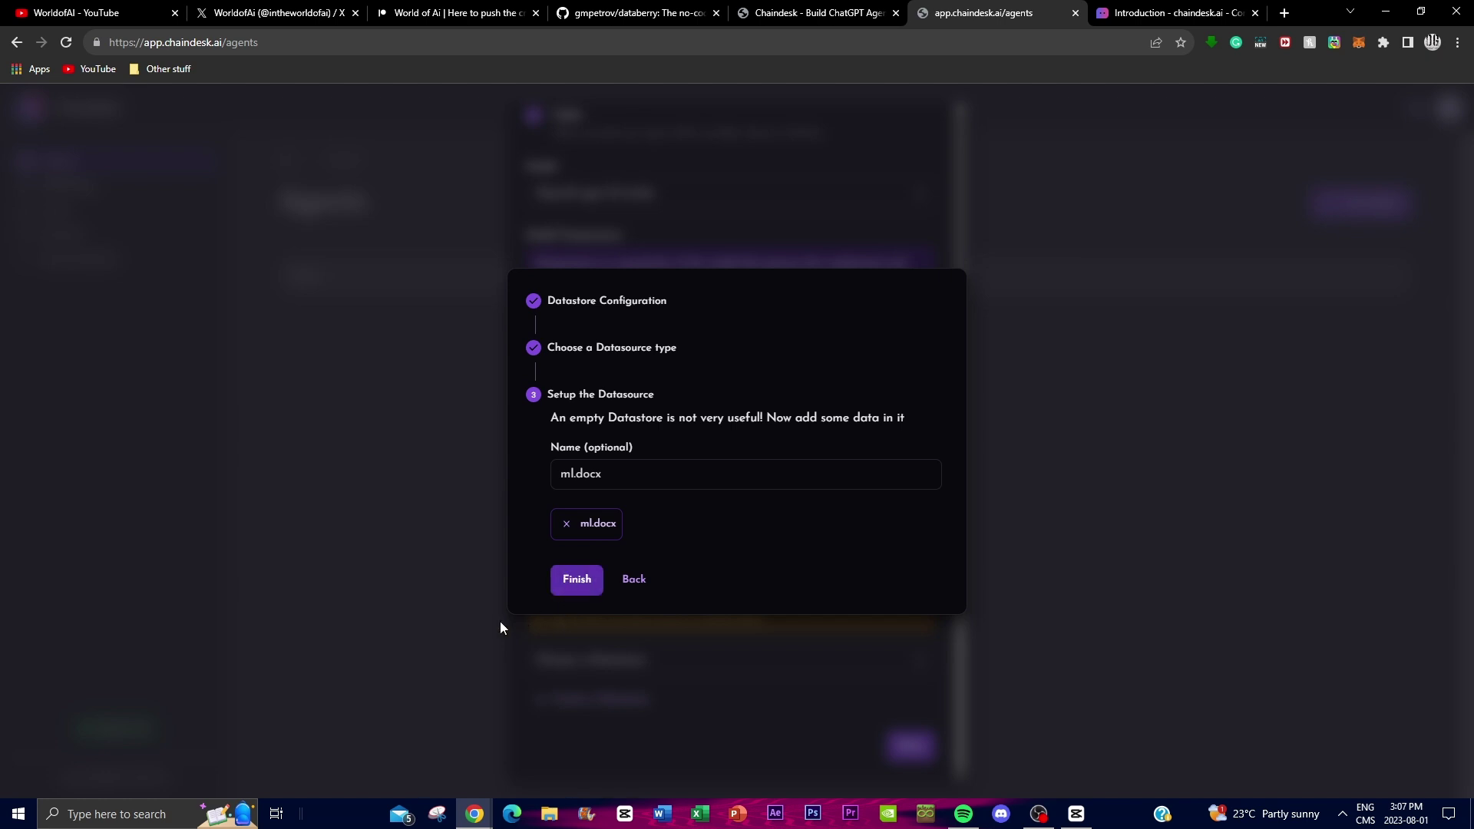
pyautogui.click(575, 583)
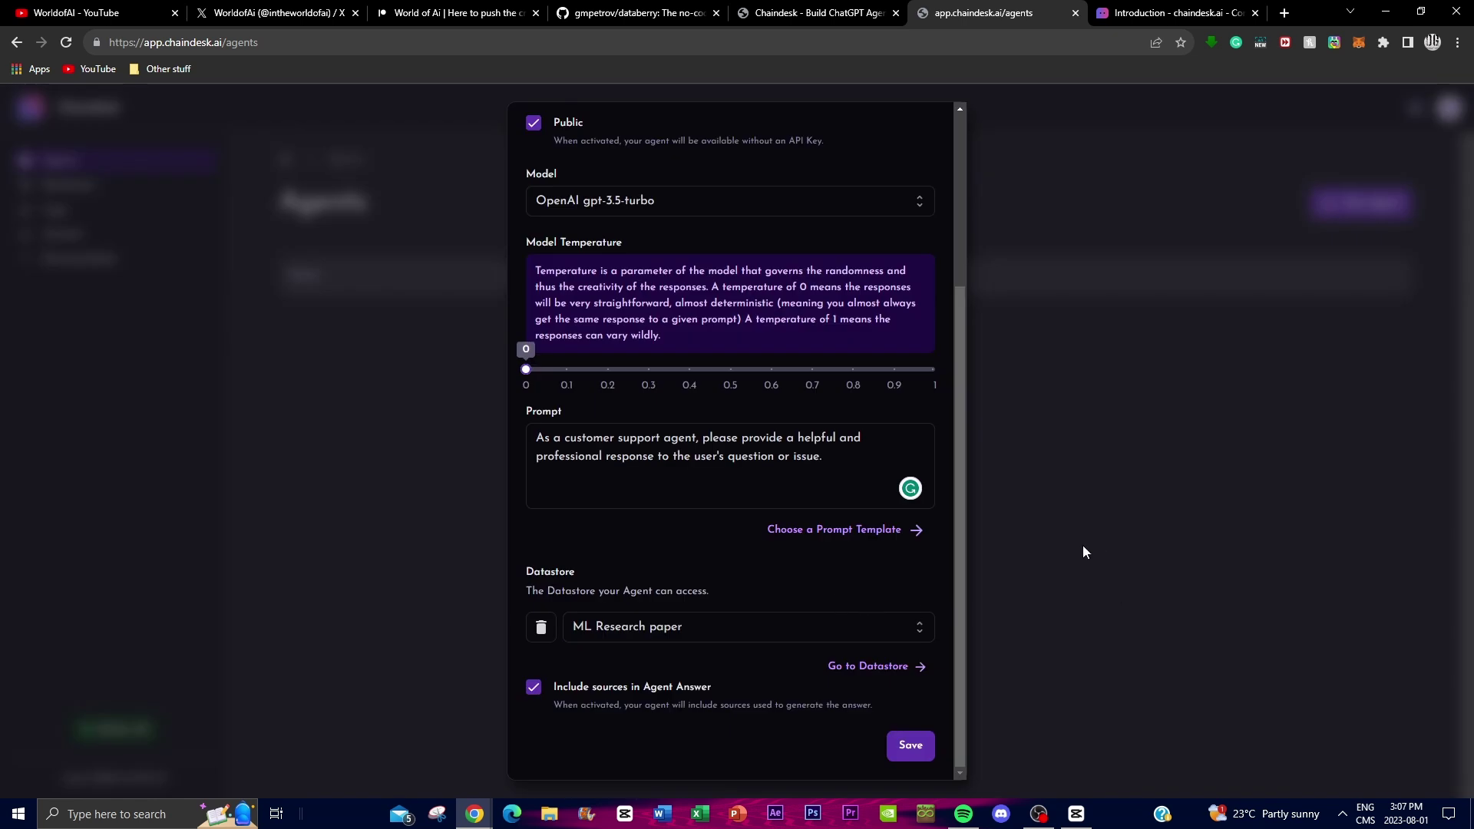
pyautogui.click(926, 744)
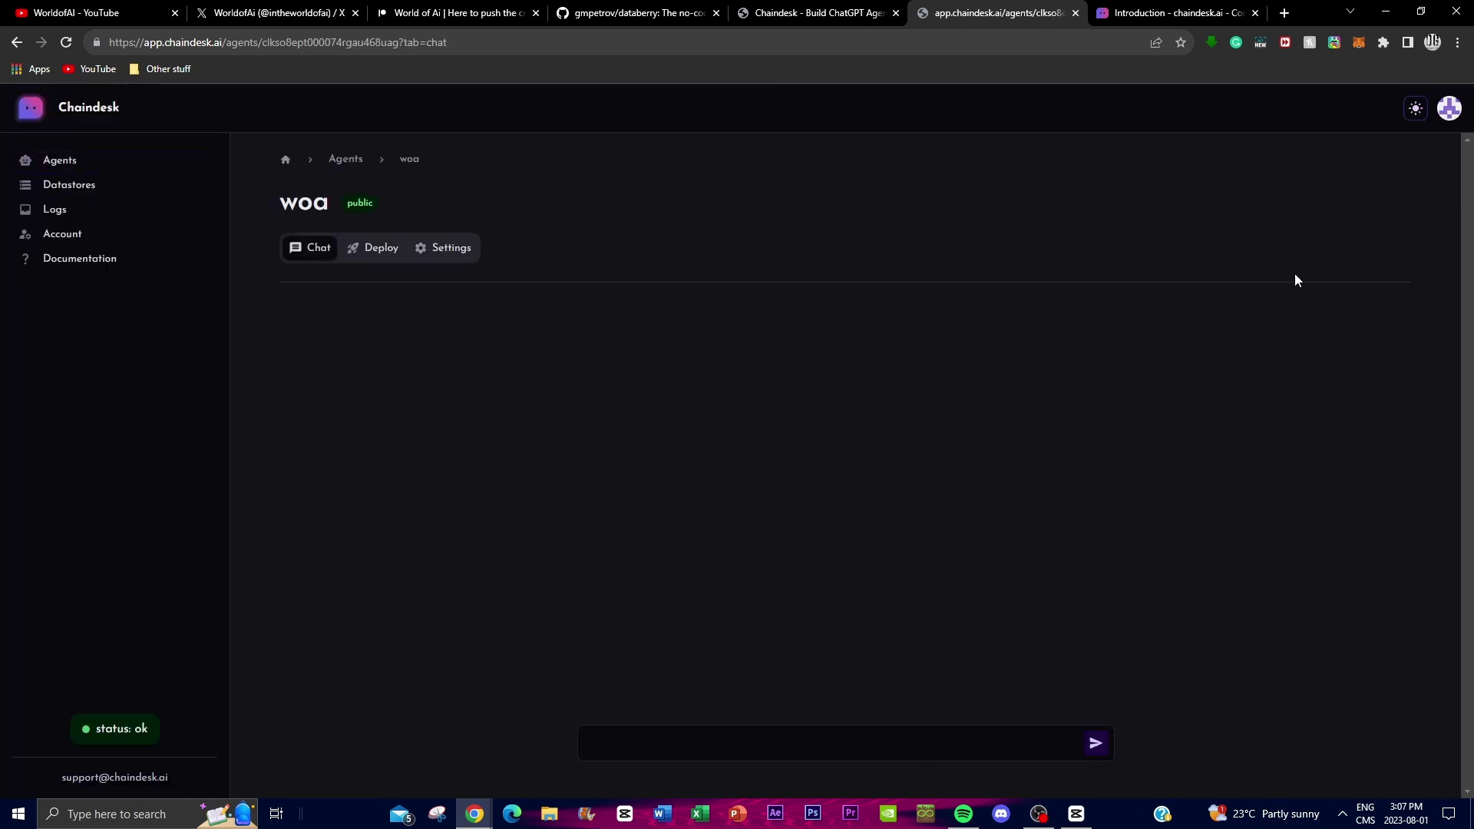
# Review the woa agent's settings and check that ML Research paper is its selected datastore.
pyautogui.click(452, 250)
pyautogui.scroll(-10, 562, 369)
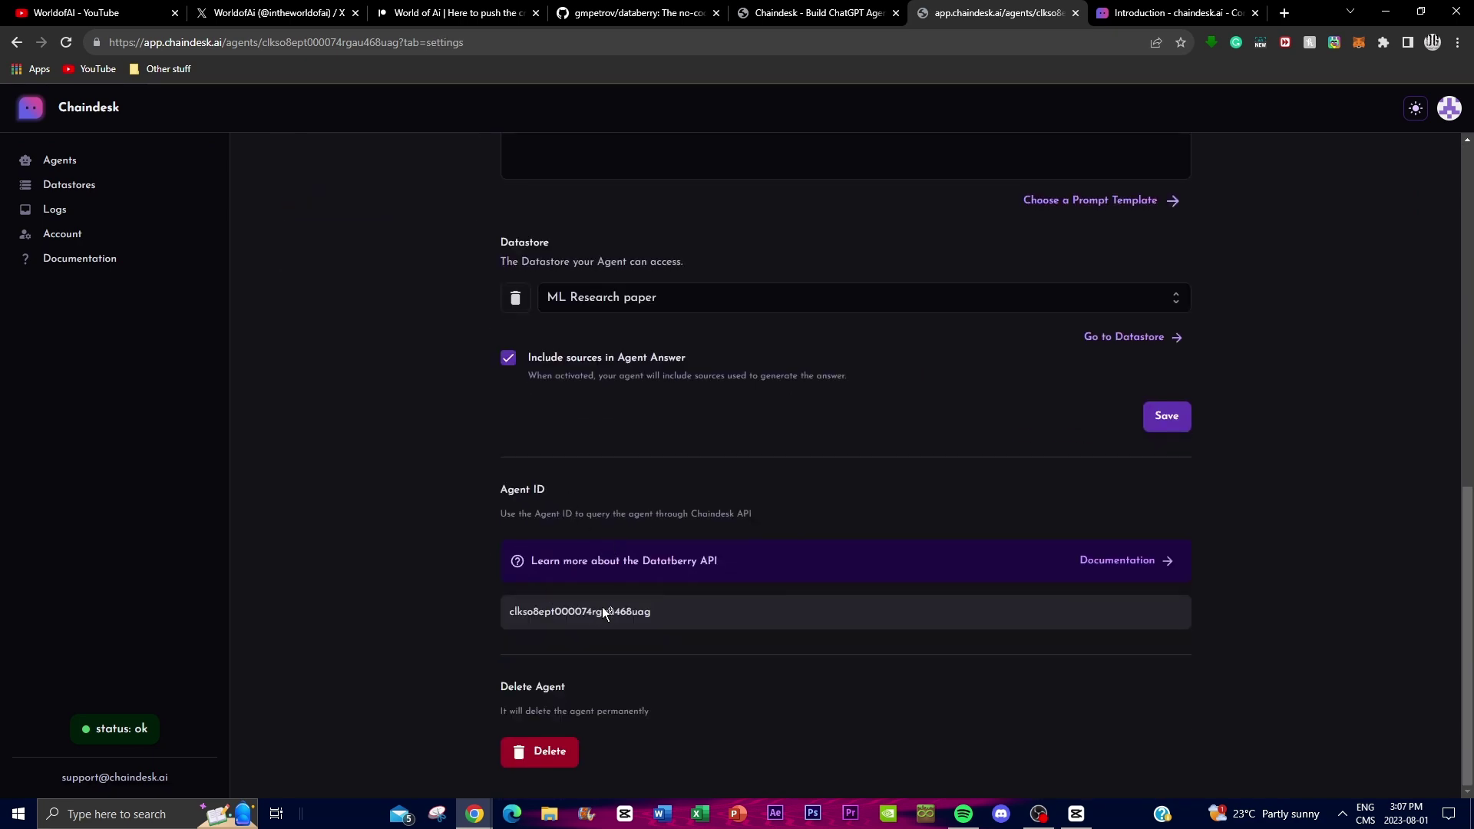
pyautogui.click(654, 298)
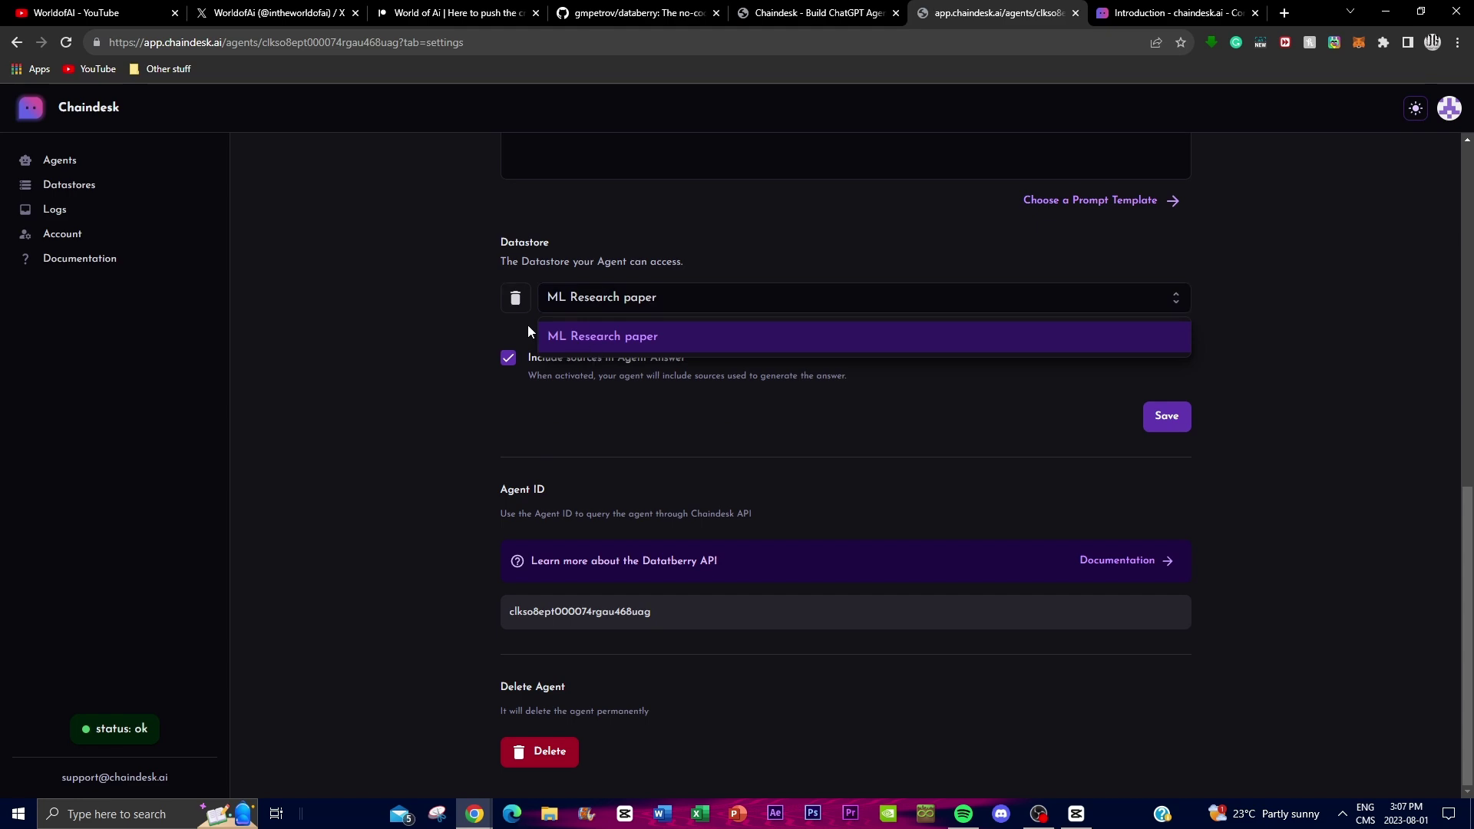
pyautogui.click(599, 336)
pyautogui.scroll(10, 889, 378)
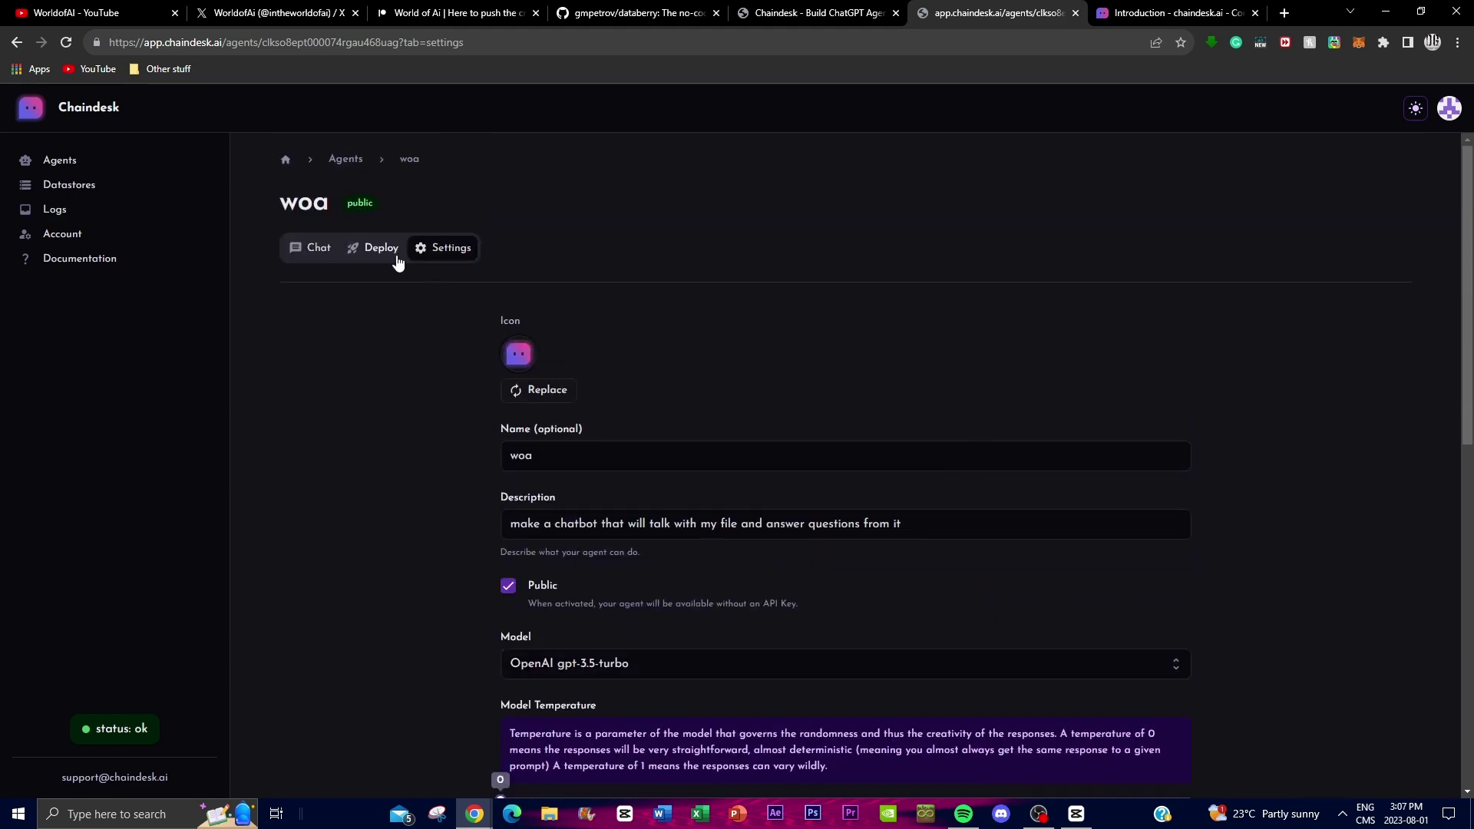
# Open the website bubble widget's deployment settings and examine its authorized domains, initial message, message templates and brand color.
pyautogui.click(389, 256)
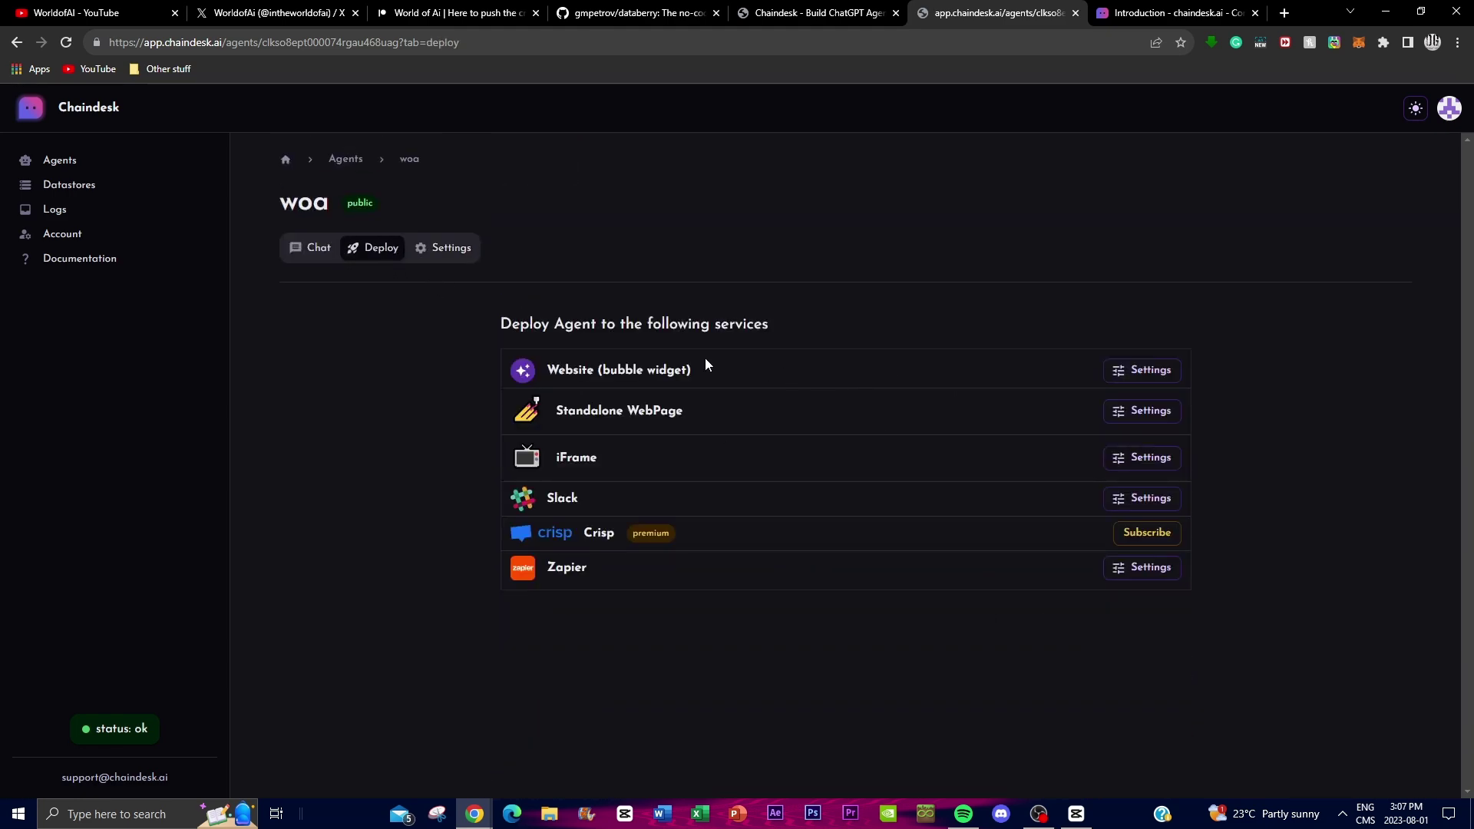
pyautogui.click(1140, 372)
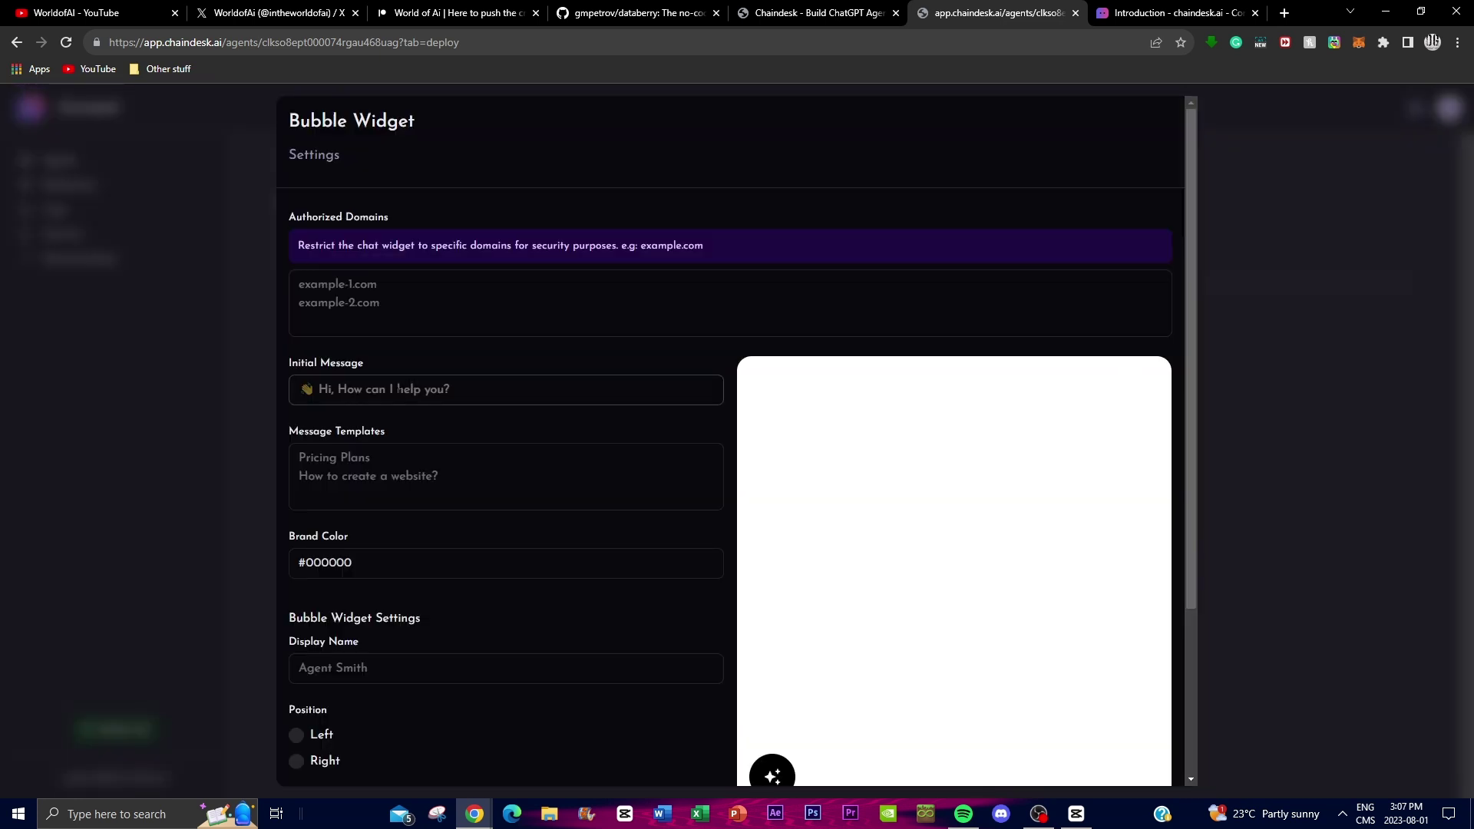
pyautogui.write('da')
pyautogui.press('BackSpace')
pyautogui.click(406, 344)
pyautogui.scroll(-2, 287, 351)
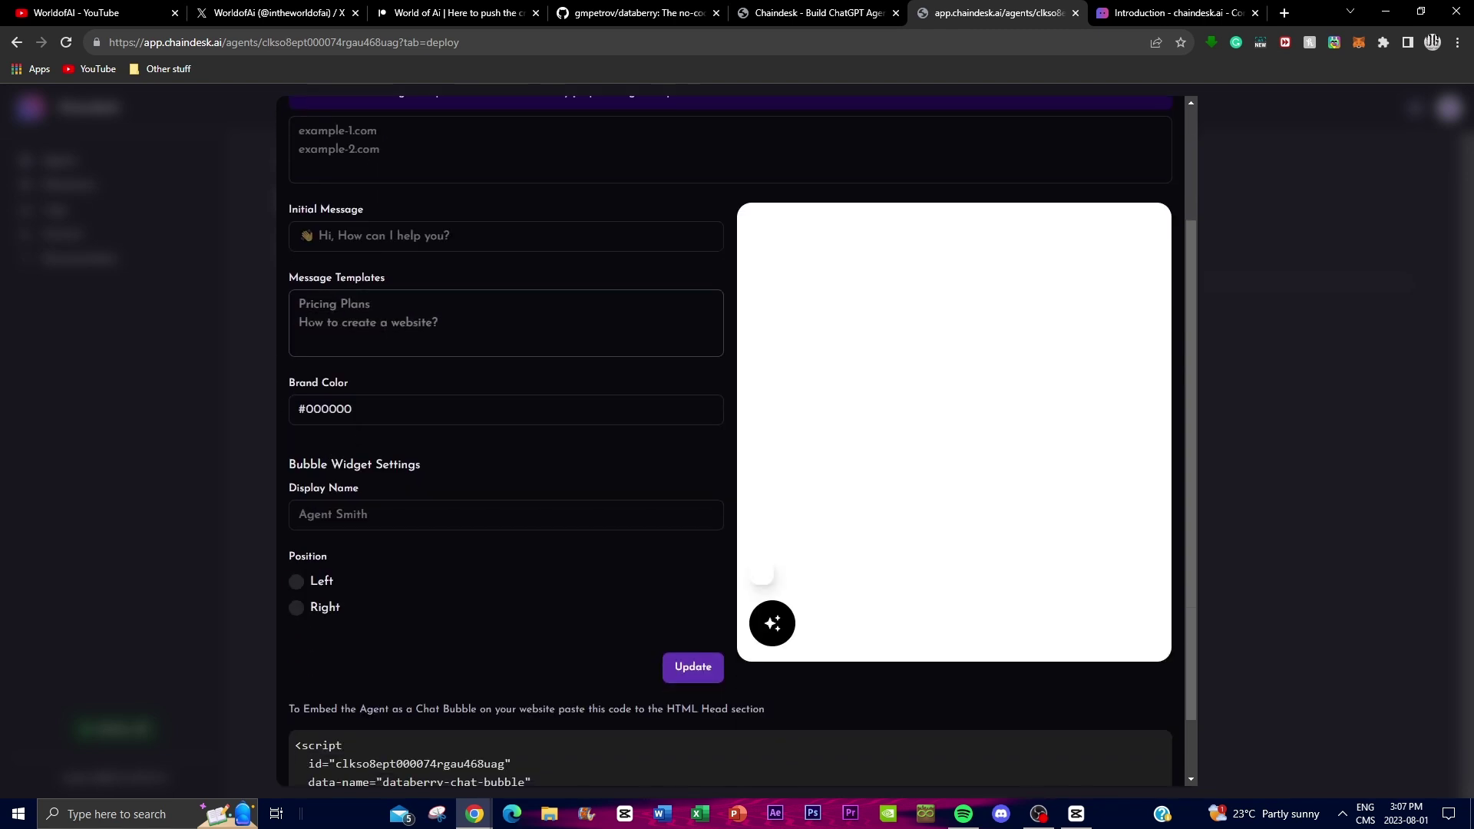
pyautogui.click(416, 323)
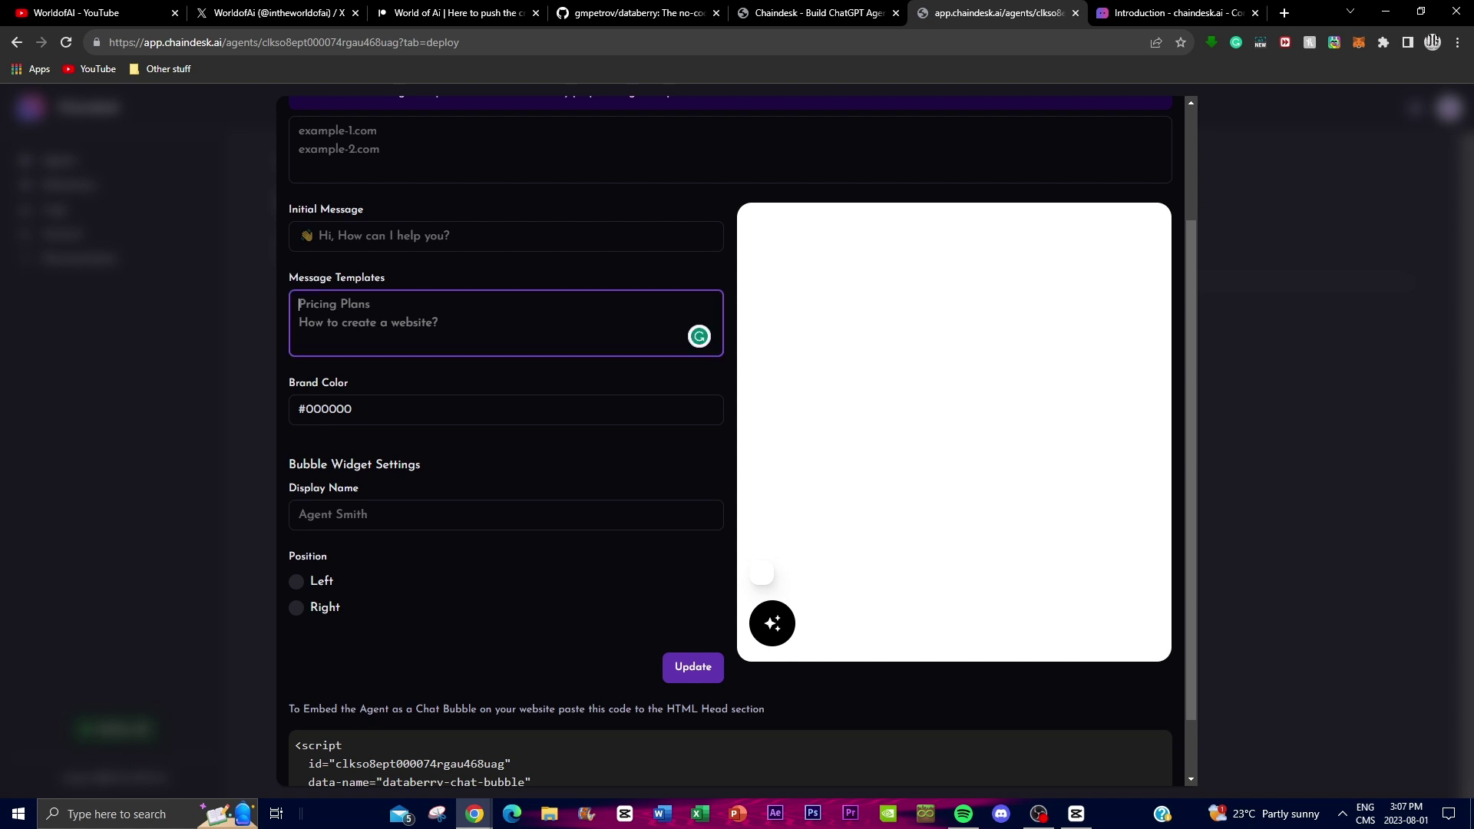
pyautogui.click(338, 411)
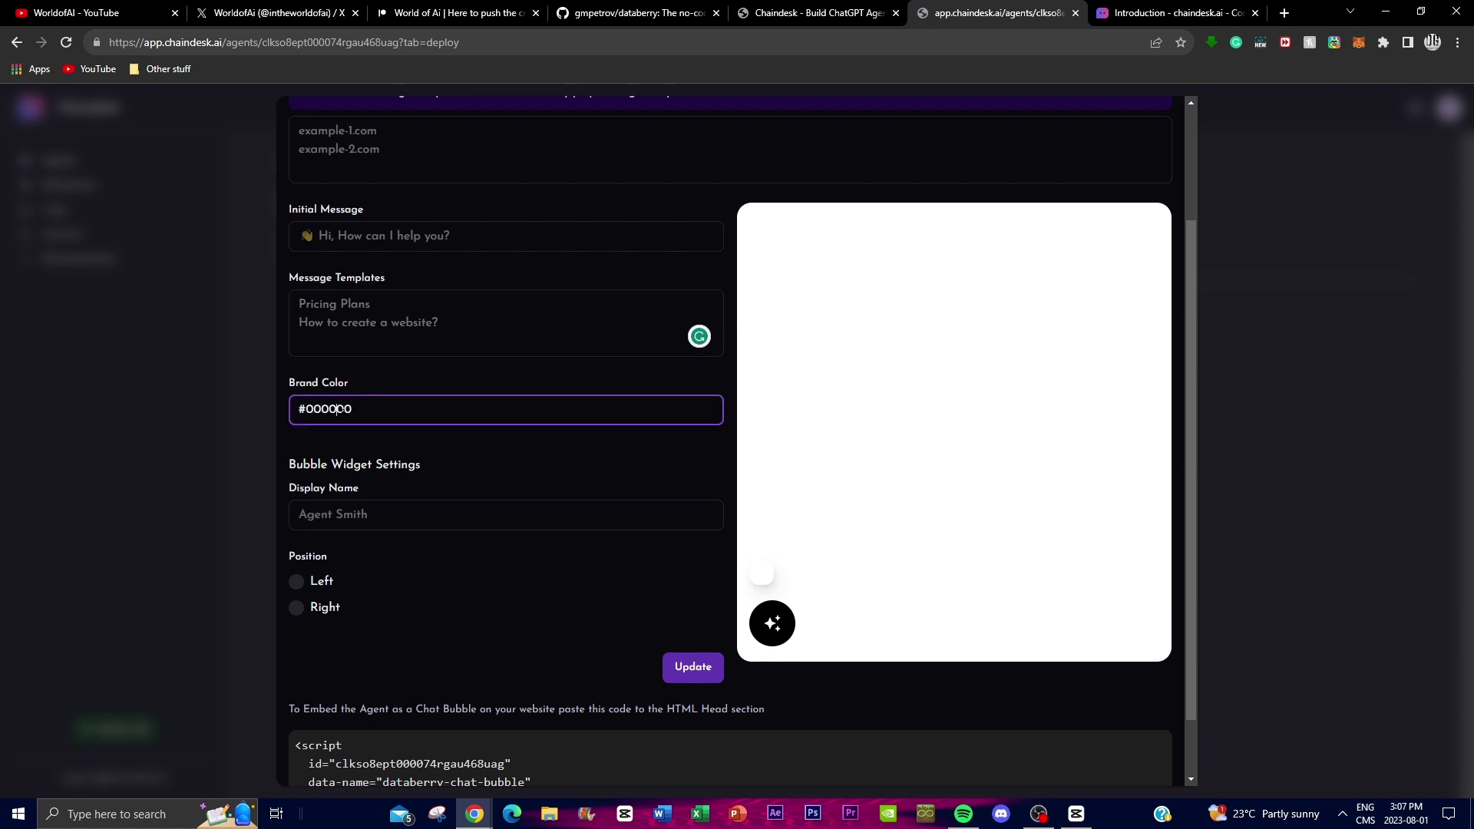
# Preview the bubble widget in the right and left positions, examine its embed script, and close the settings without updating.
pyautogui.click(358, 515)
pyautogui.click(301, 587)
pyautogui.click(295, 610)
pyautogui.scroll(-1, 318, 572)
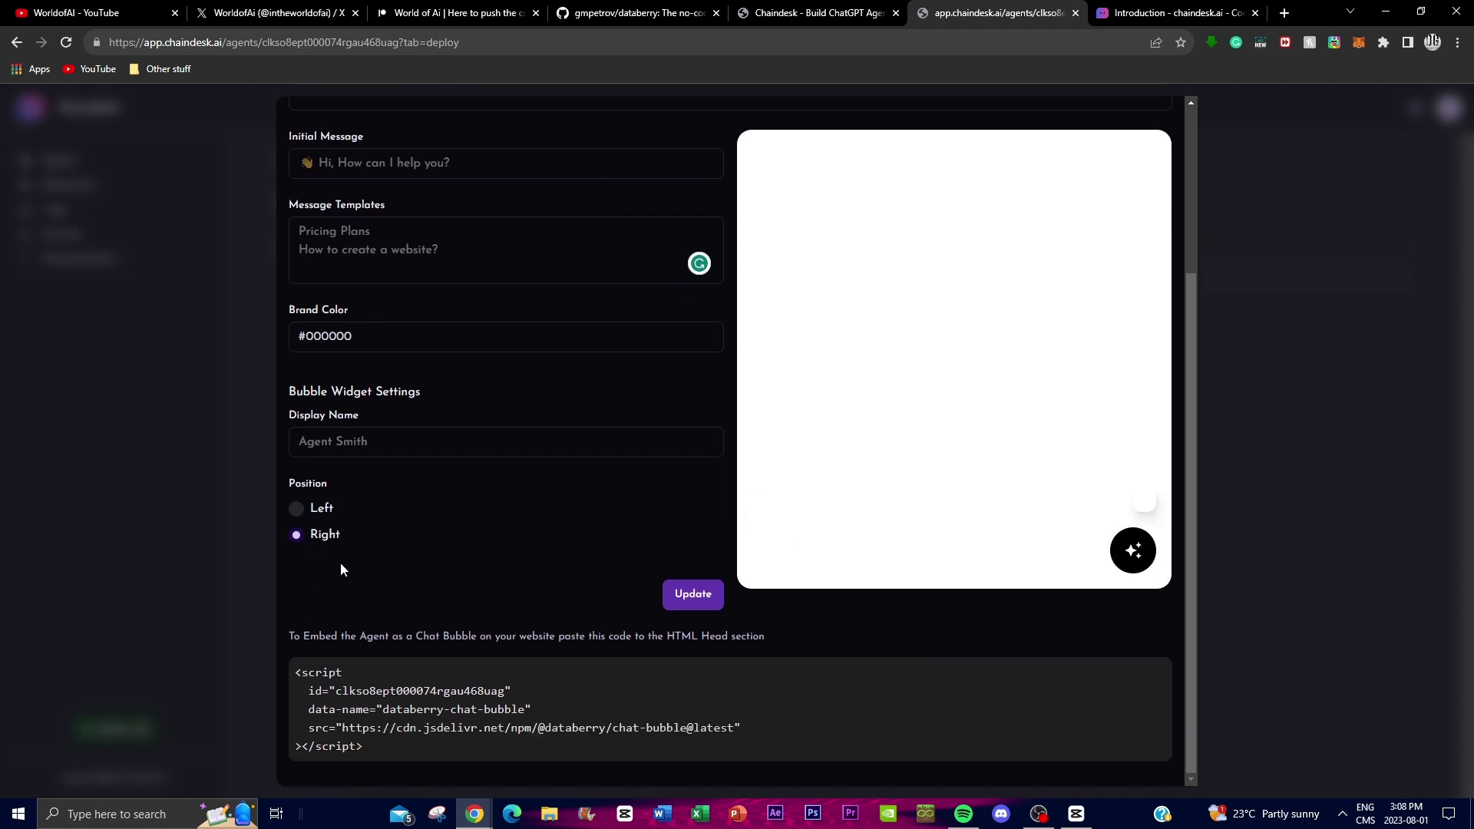
pyautogui.click(297, 509)
pyautogui.moveTo(403, 746); pyautogui.dragTo(296, 674)
pyautogui.click(435, 628)
pyautogui.scroll(3, 500, 634)
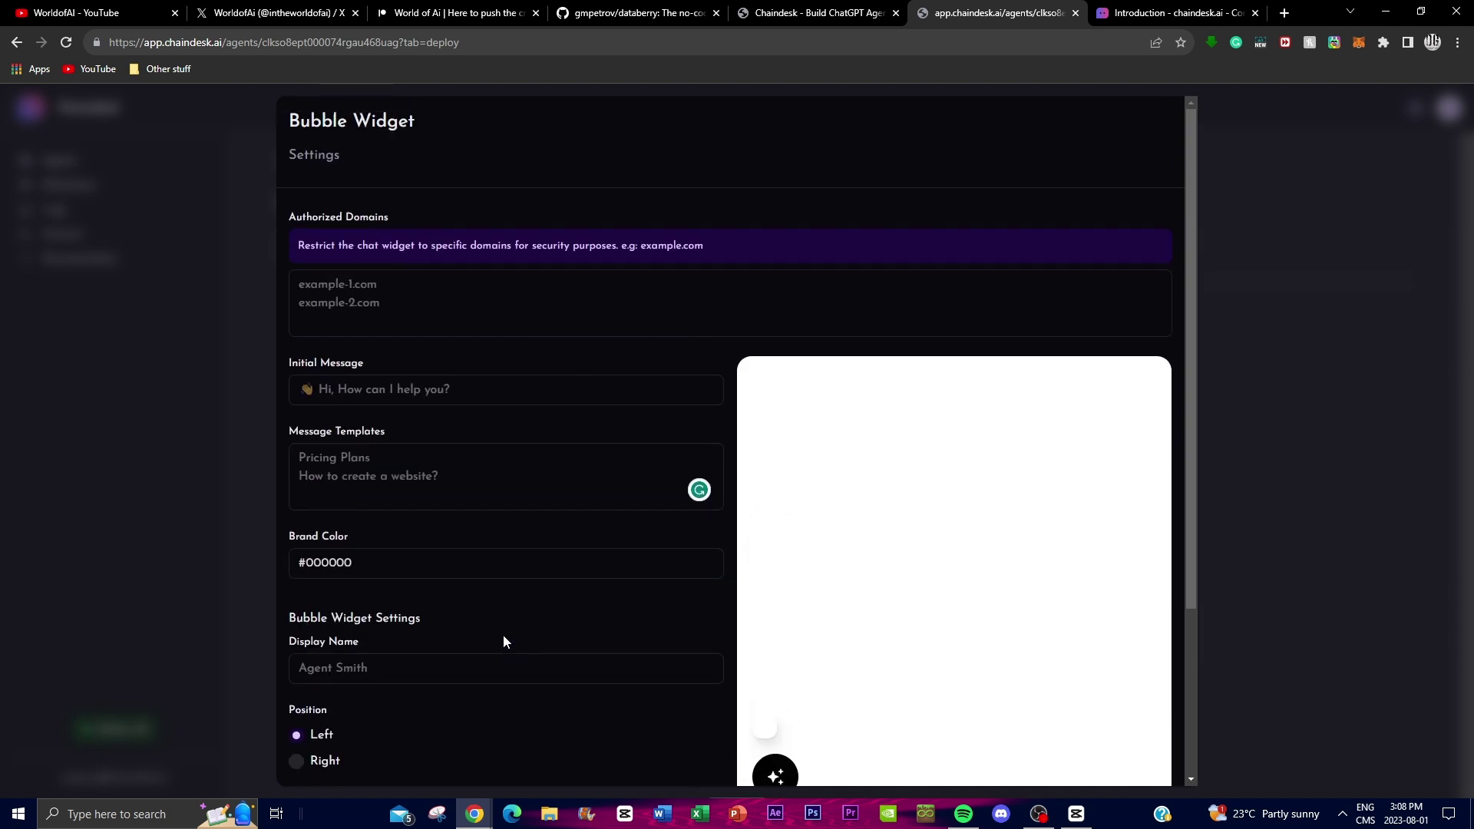
pyautogui.click(1306, 298)
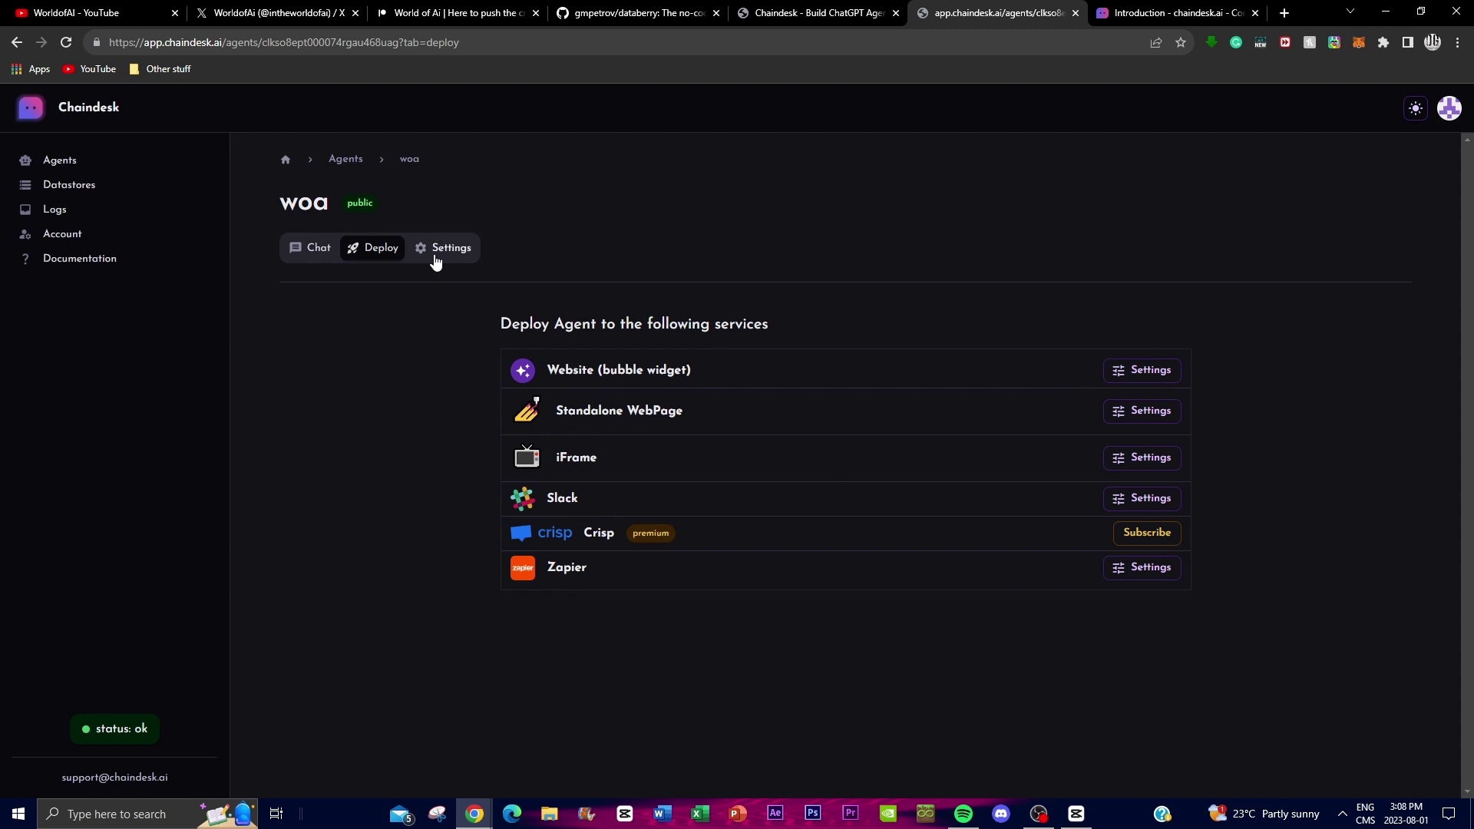
# Look through the woa agent's full settings page once more.
pyautogui.click(443, 251)
pyautogui.scroll(-9, 928, 574)
pyautogui.scroll(6, 654, 423)
pyautogui.scroll(3, 654, 424)
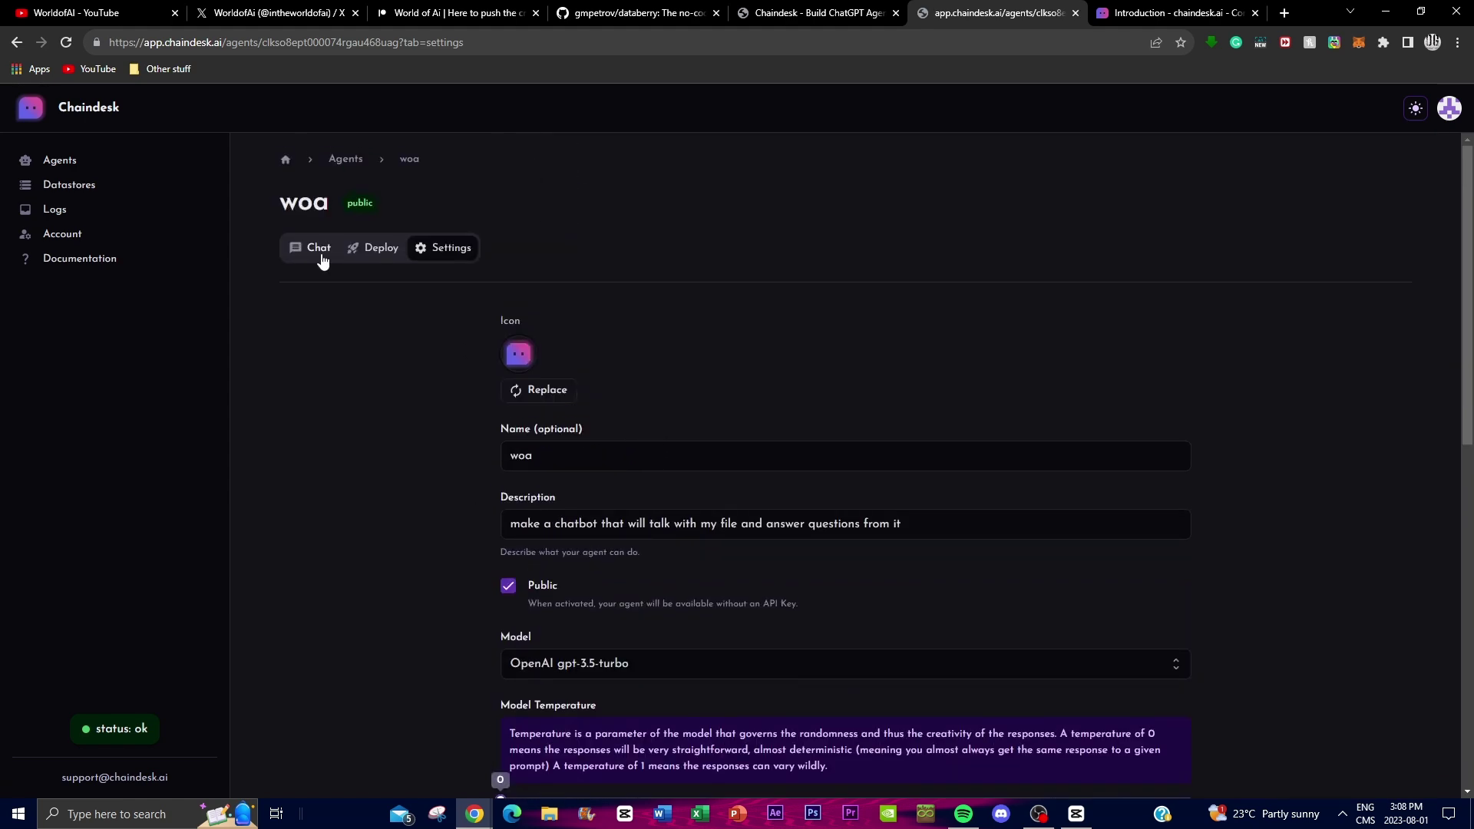
# Open the woa agent's chat and ask it "what is machine learning".
pyautogui.click(316, 253)
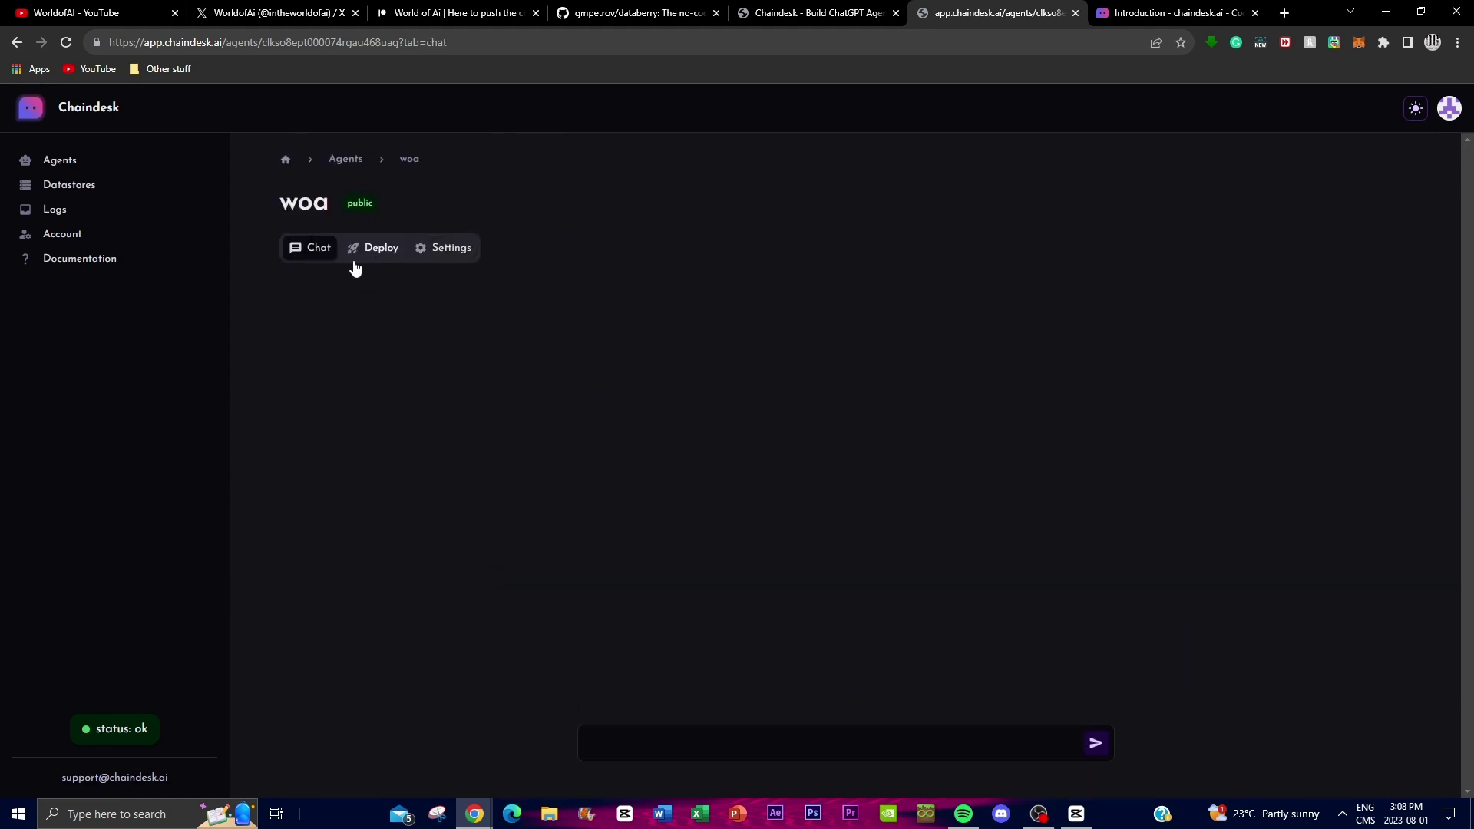
pyautogui.click(638, 738)
pyautogui.write('what is ma')
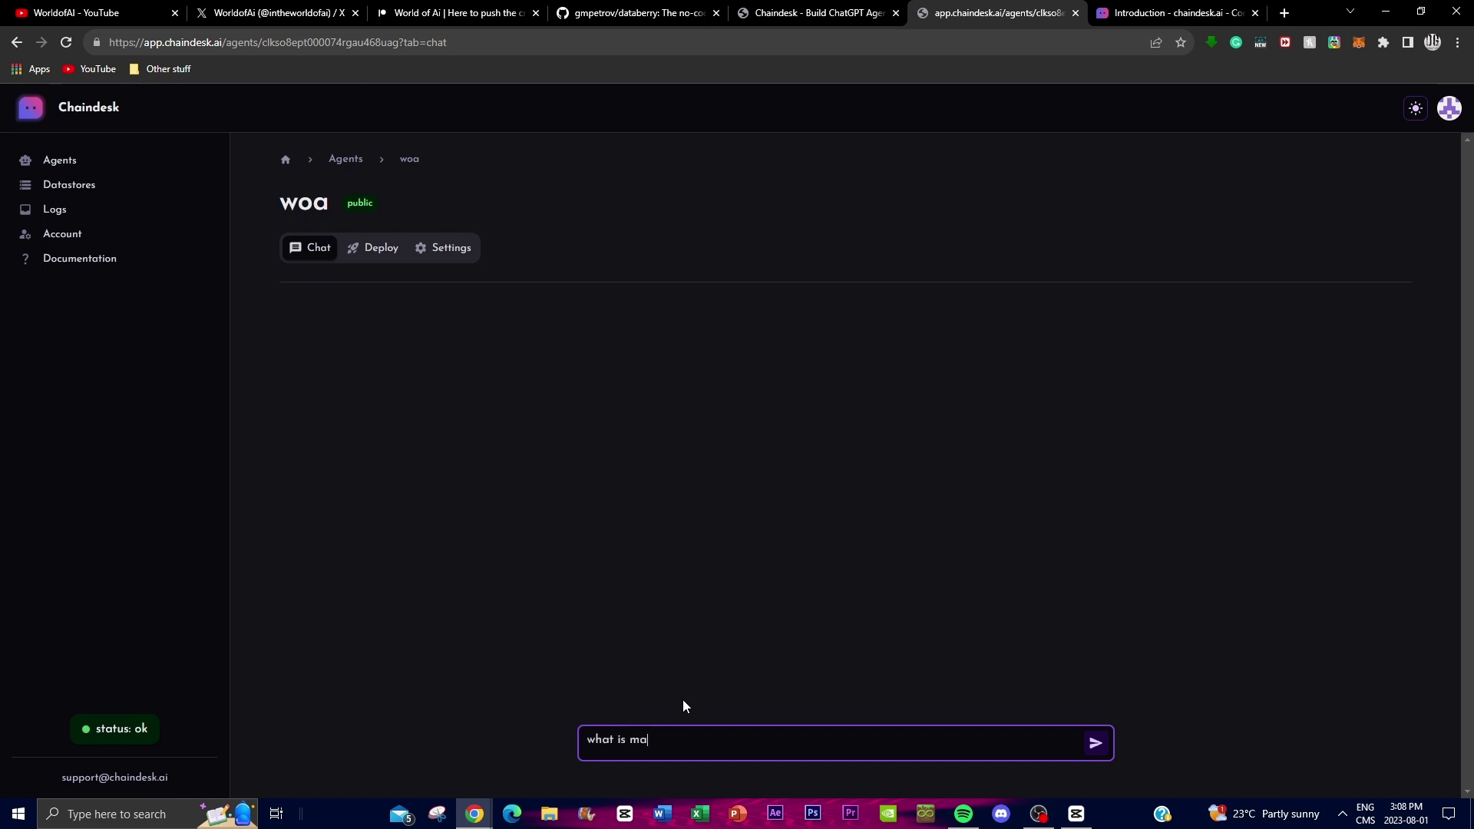
pyautogui.write('chine learningÉ')
pyautogui.press('Return')
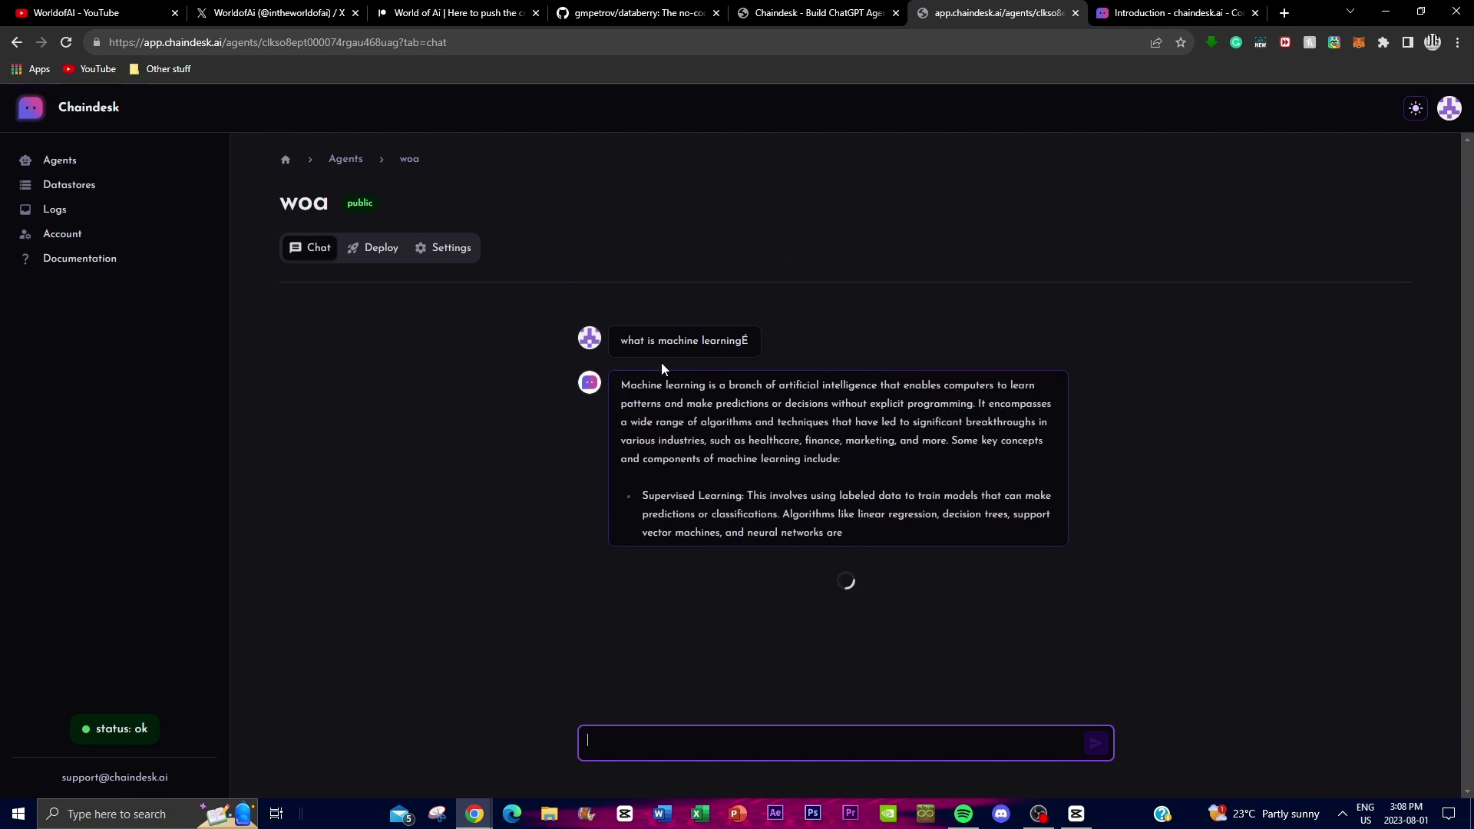
# Read through the agent's answer about machine learning and check which source document it cites.
pyautogui.moveTo(658, 383); pyautogui.dragTo(990, 533)
pyautogui.click(990, 537)
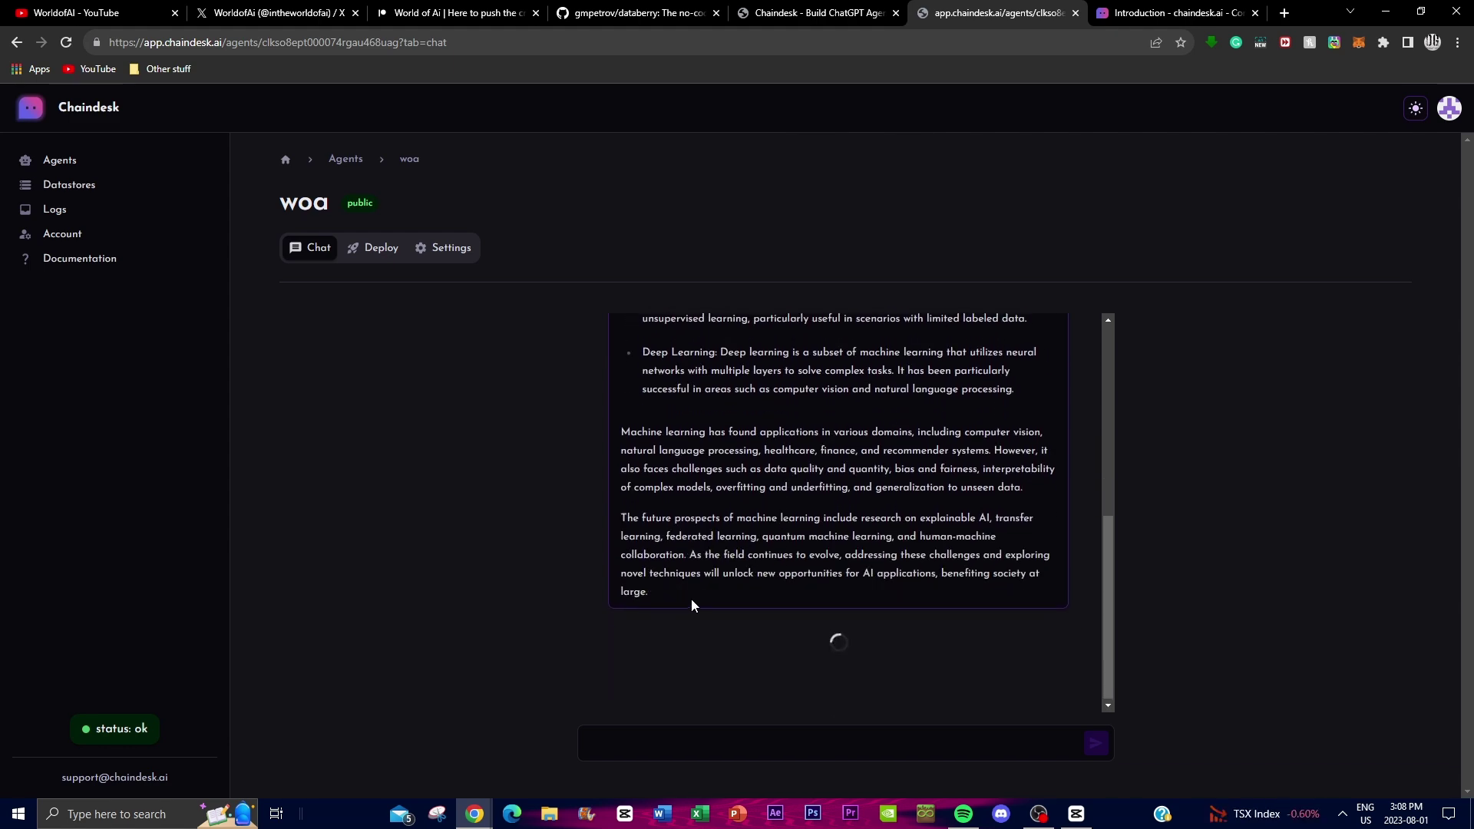
pyautogui.scroll(6, 692, 603)
pyautogui.scroll(-6, 699, 533)
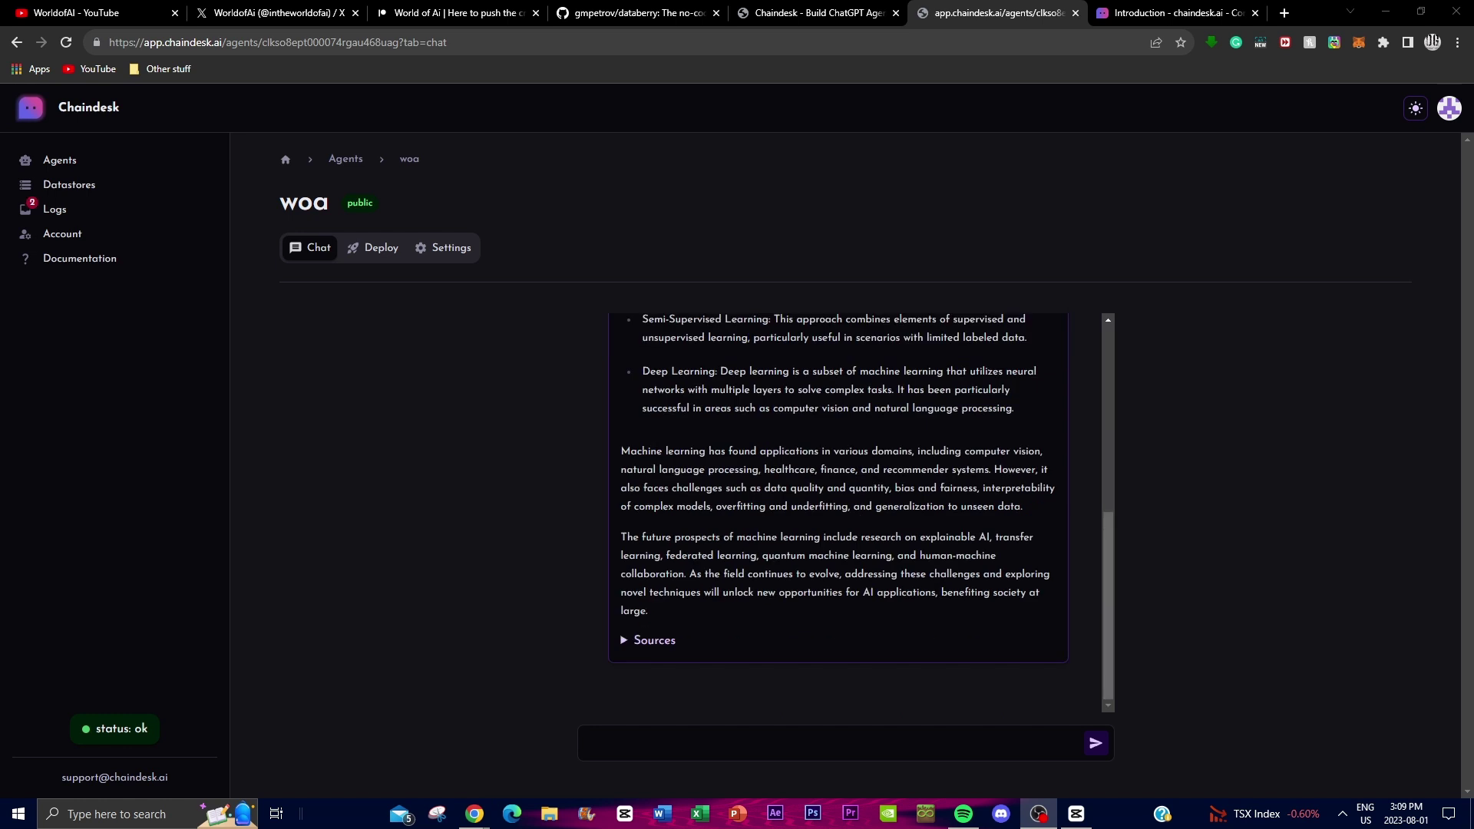
pyautogui.click(625, 642)
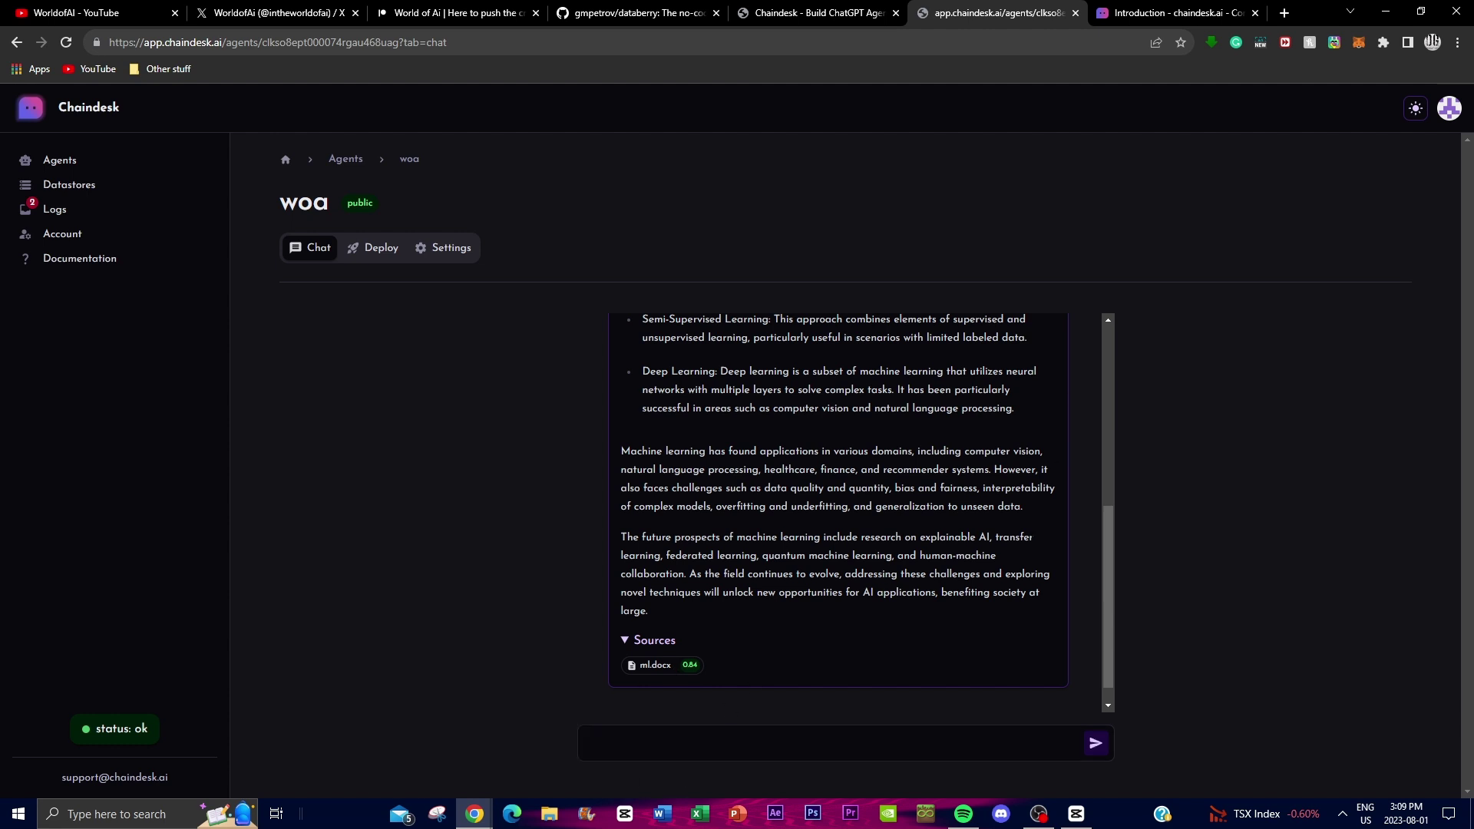
pyautogui.click(625, 641)
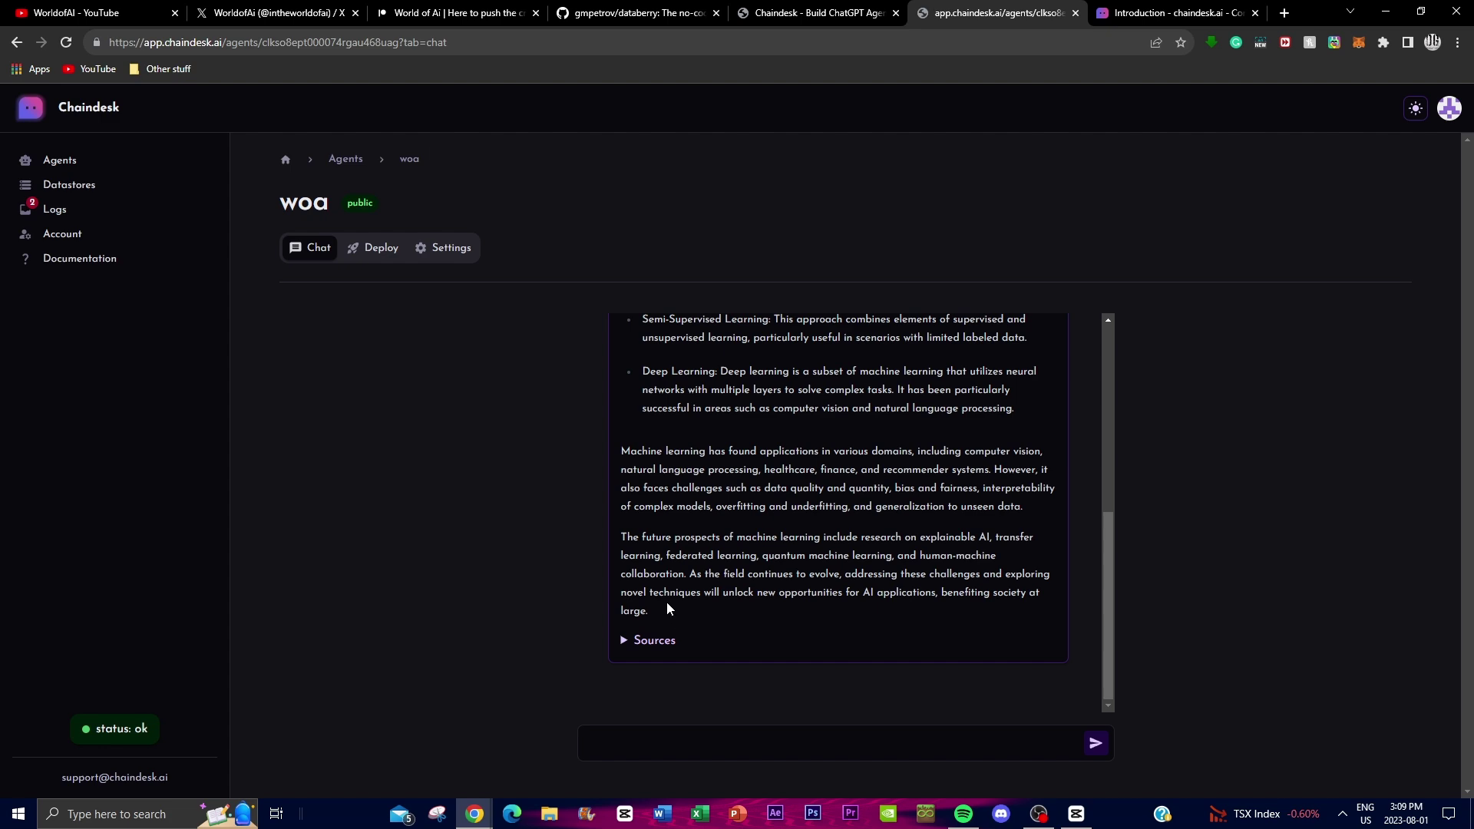
# Review the woa agent's machine learning conversation in the logs, and return to the agents list.
pyautogui.click(91, 222)
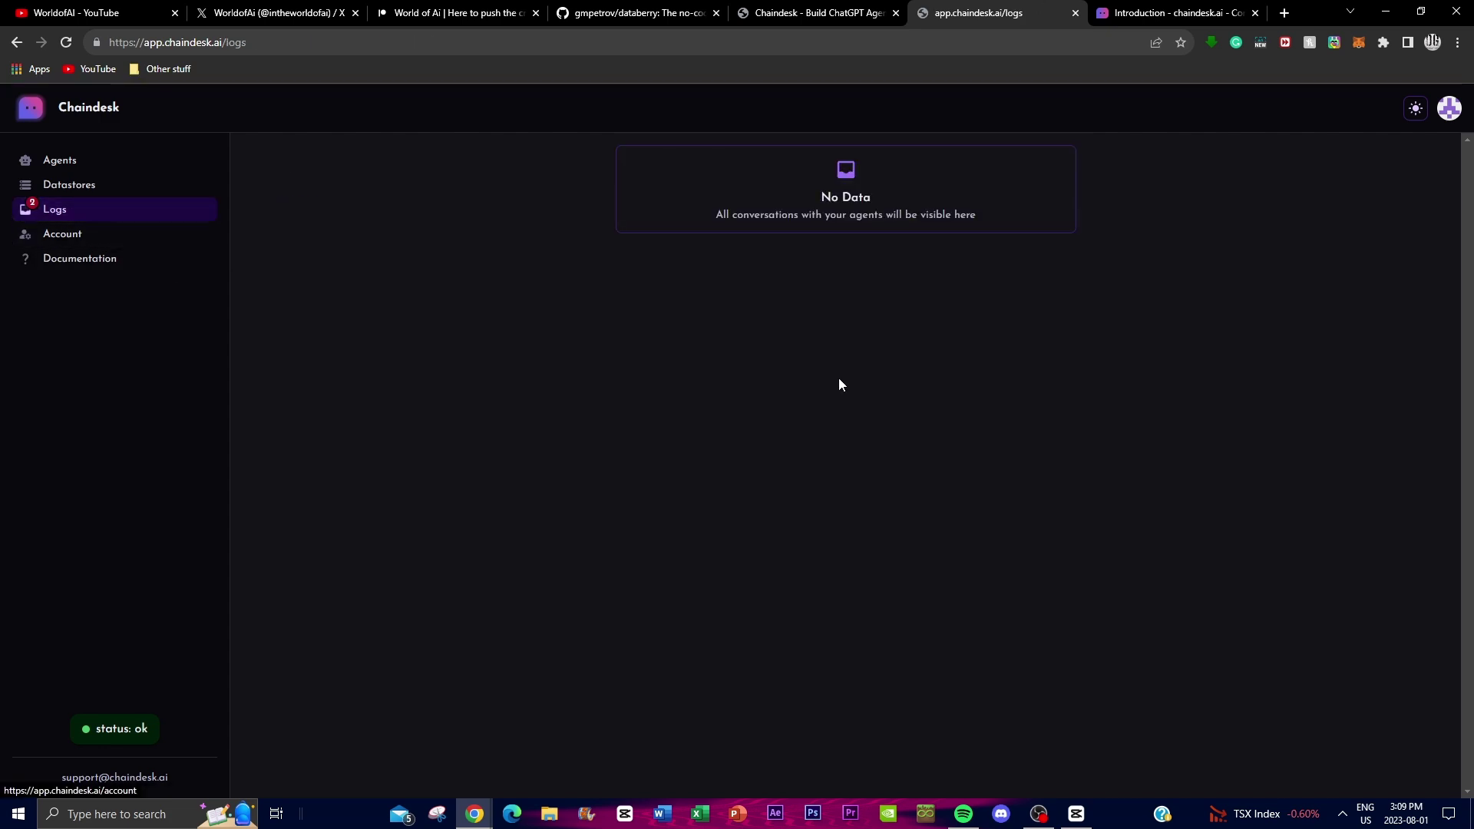
pyautogui.click(327, 192)
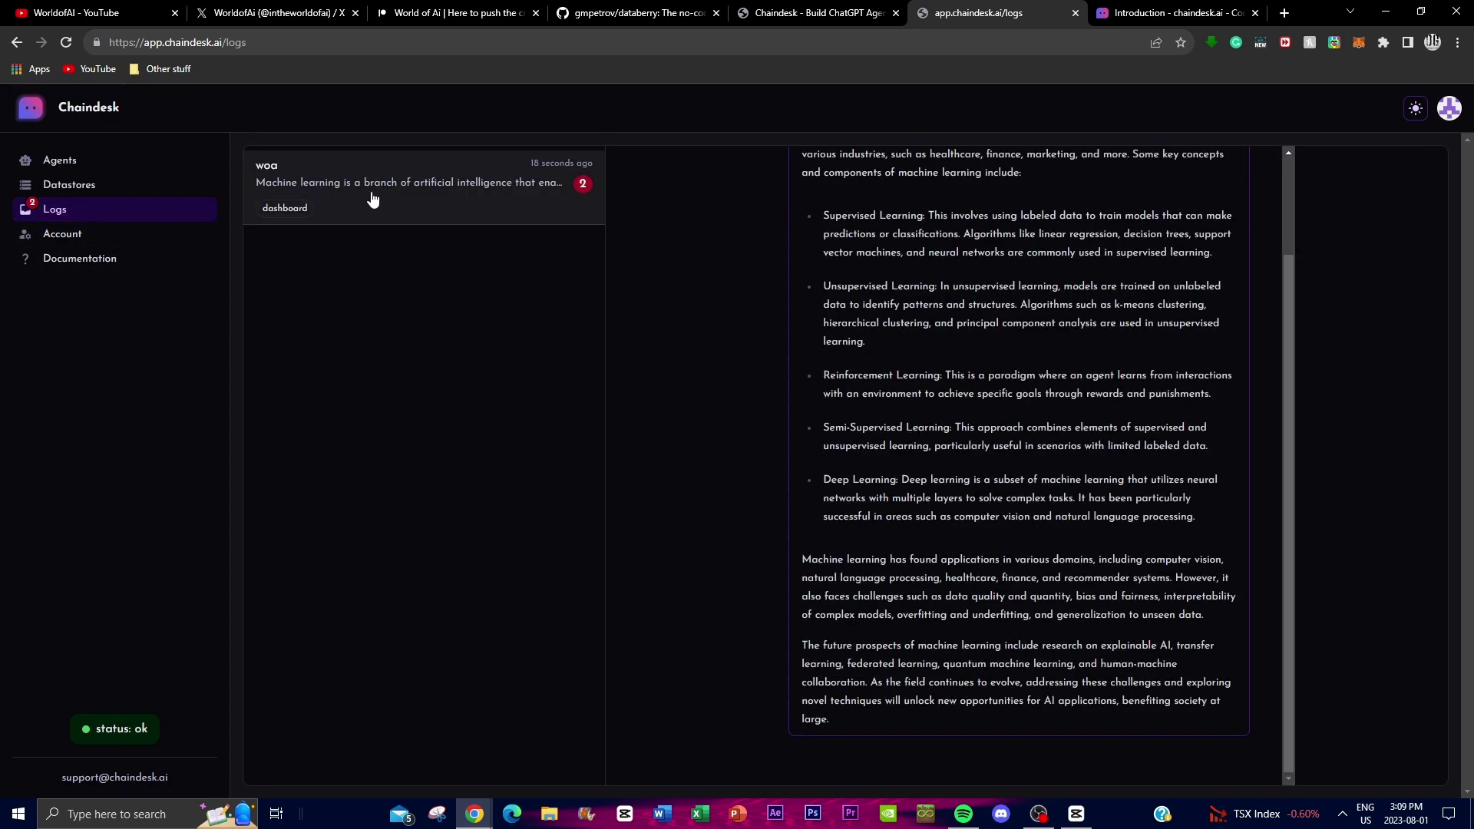
pyautogui.moveTo(838, 722); pyautogui.dragTo(809, 338)
pyautogui.click(810, 338)
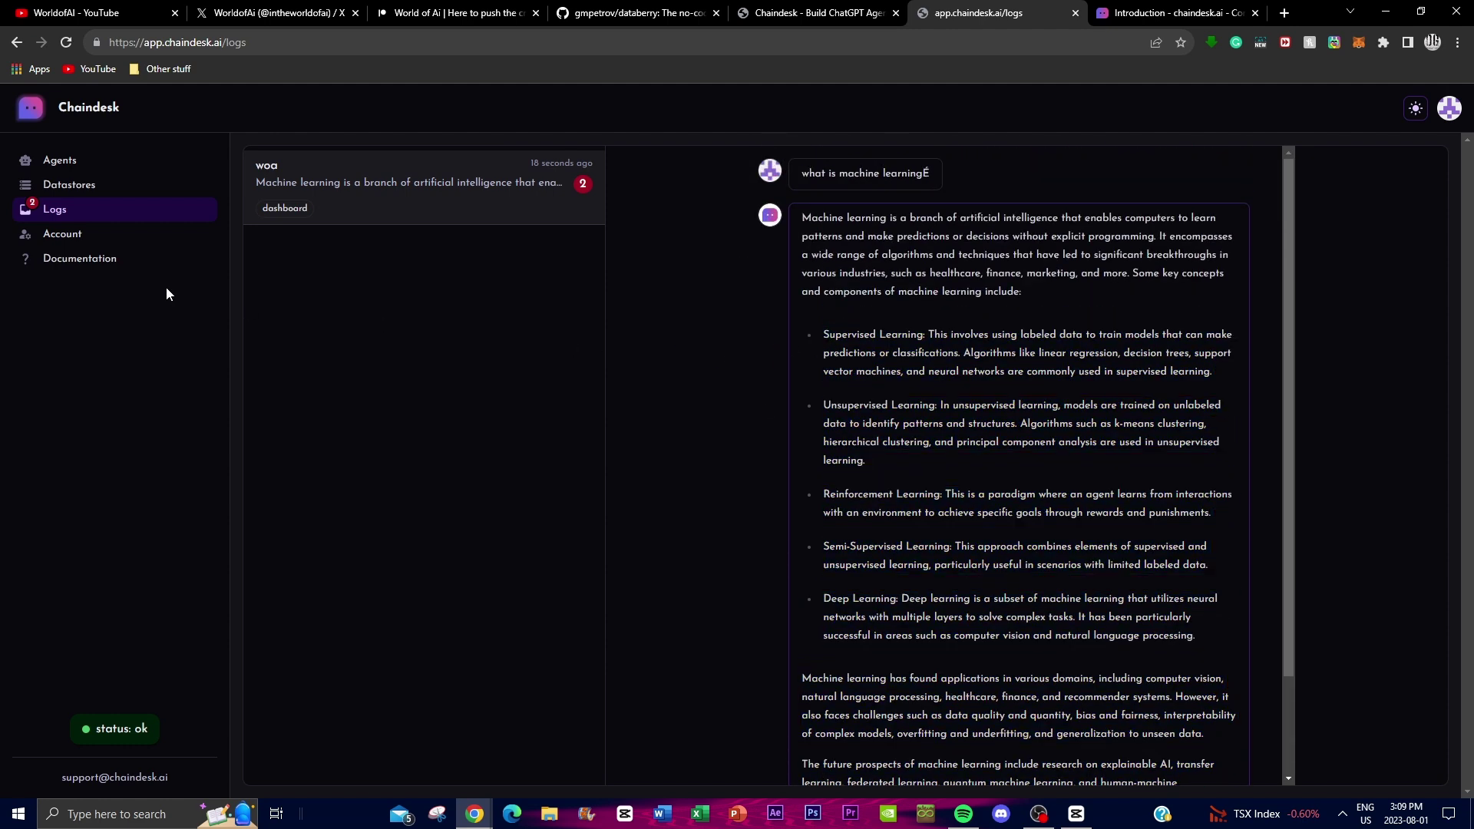
pyautogui.click(60, 161)
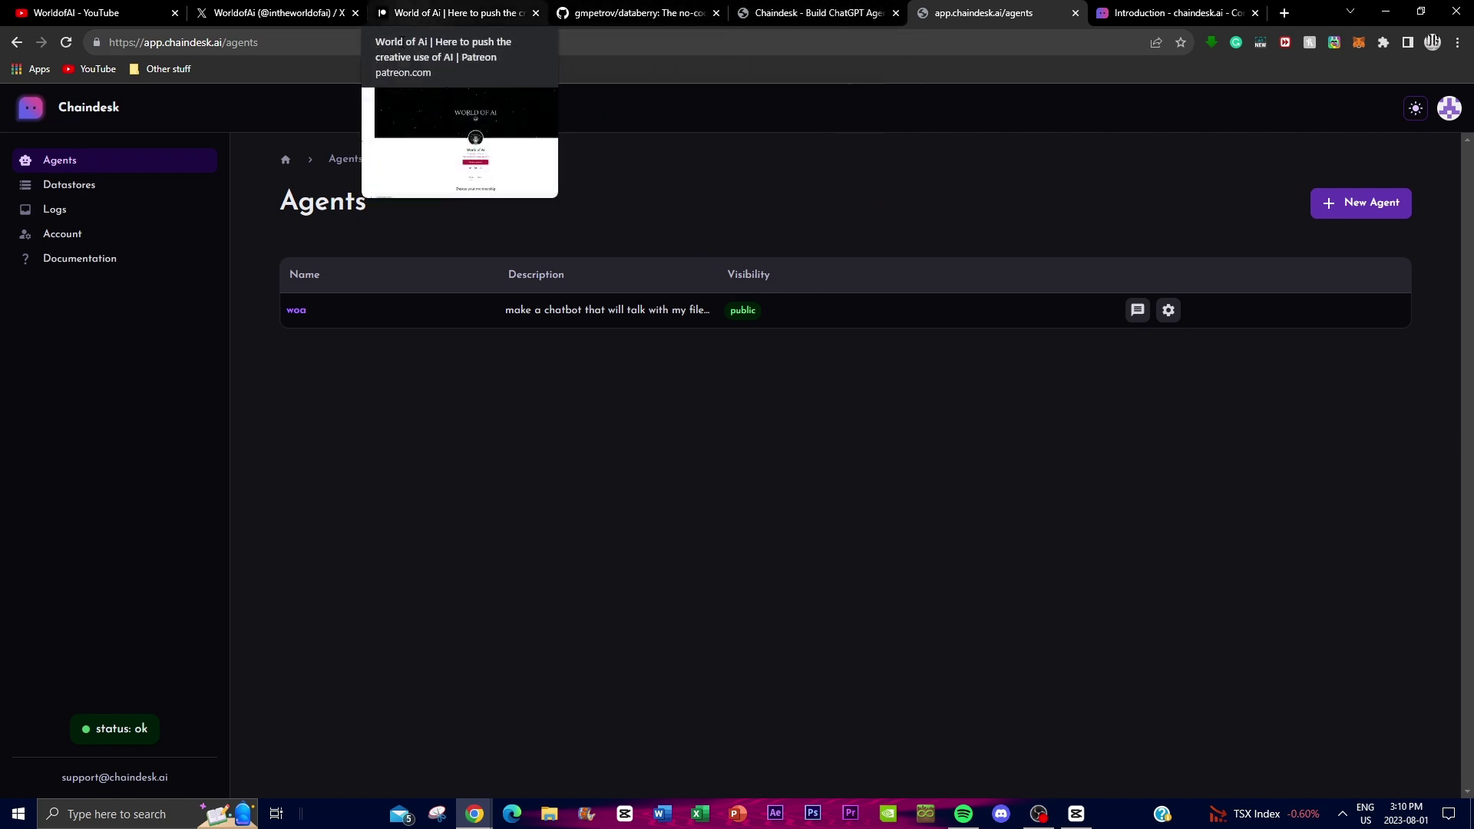
# Switch to the World of Ai Patreon page, look over its membership section, and bring up the WorldofAi profile on X.
pyautogui.click(430, 10)
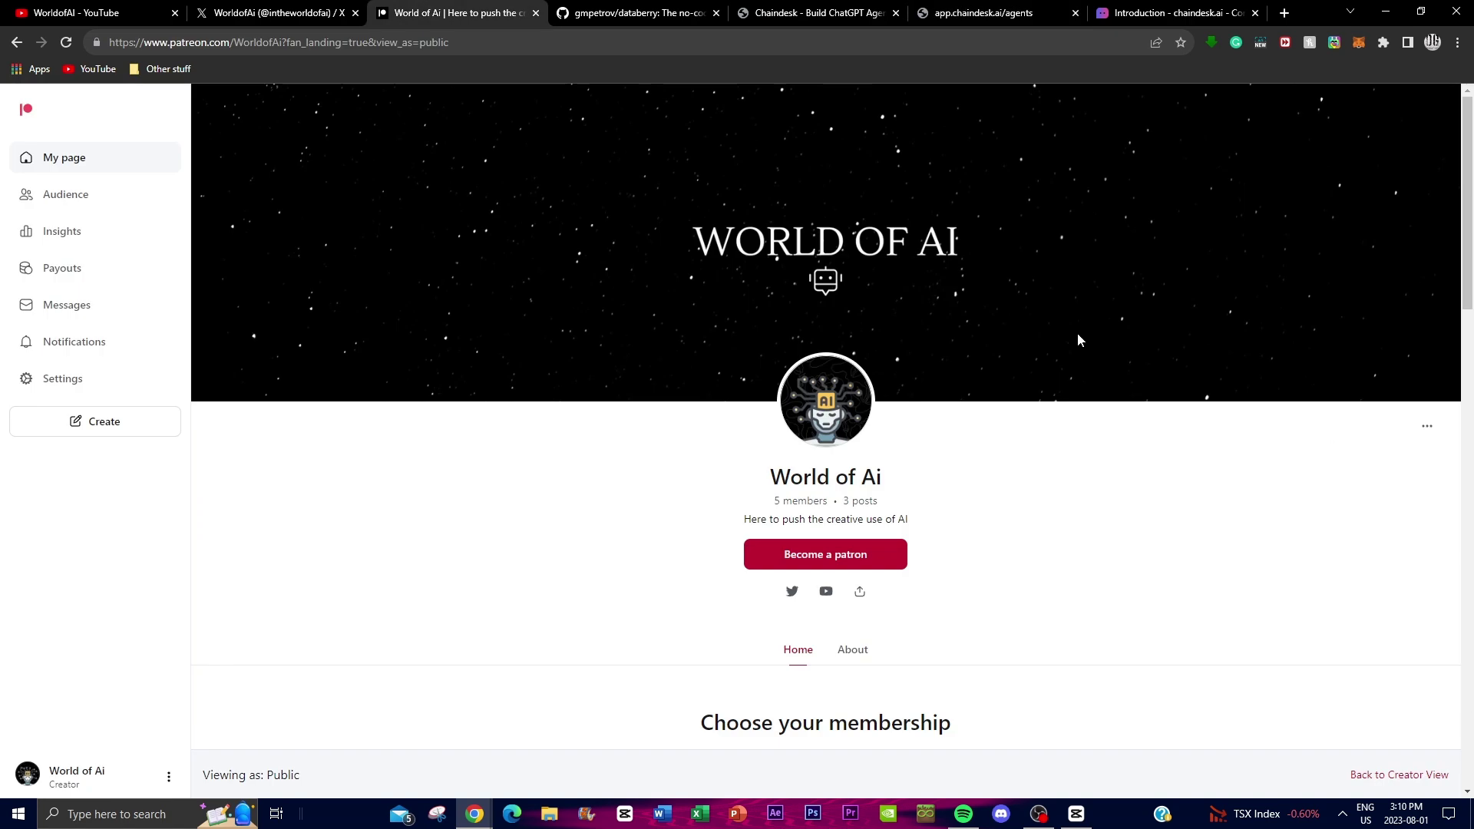
pyautogui.scroll(-4, 1386, 660)
pyautogui.scroll(4, 1161, 515)
pyautogui.click(281, 12)
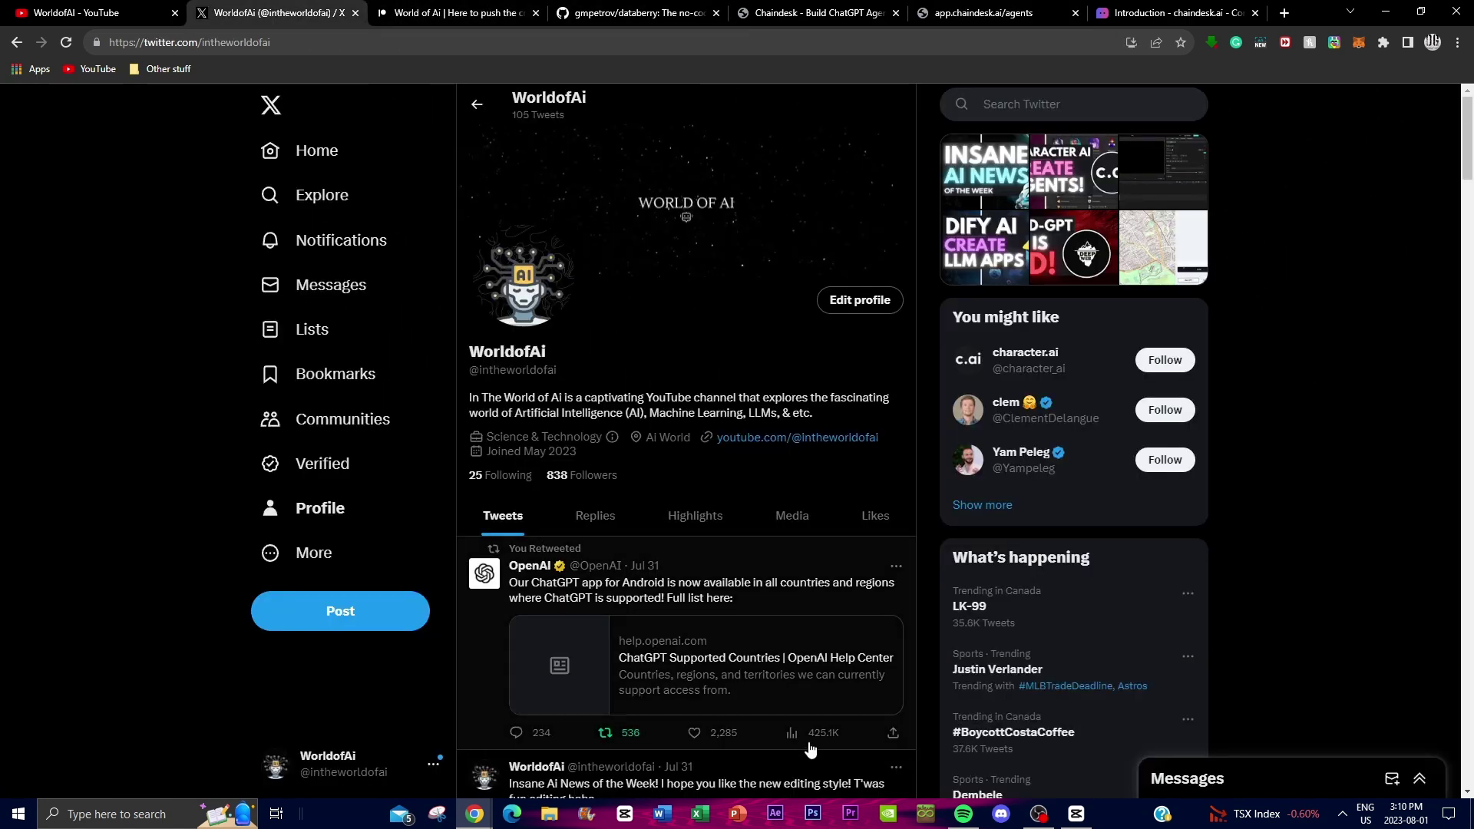
# Switch to the WorldofAI YouTube channel and browse through its list of uploaded videos.
pyautogui.click(77, 10)
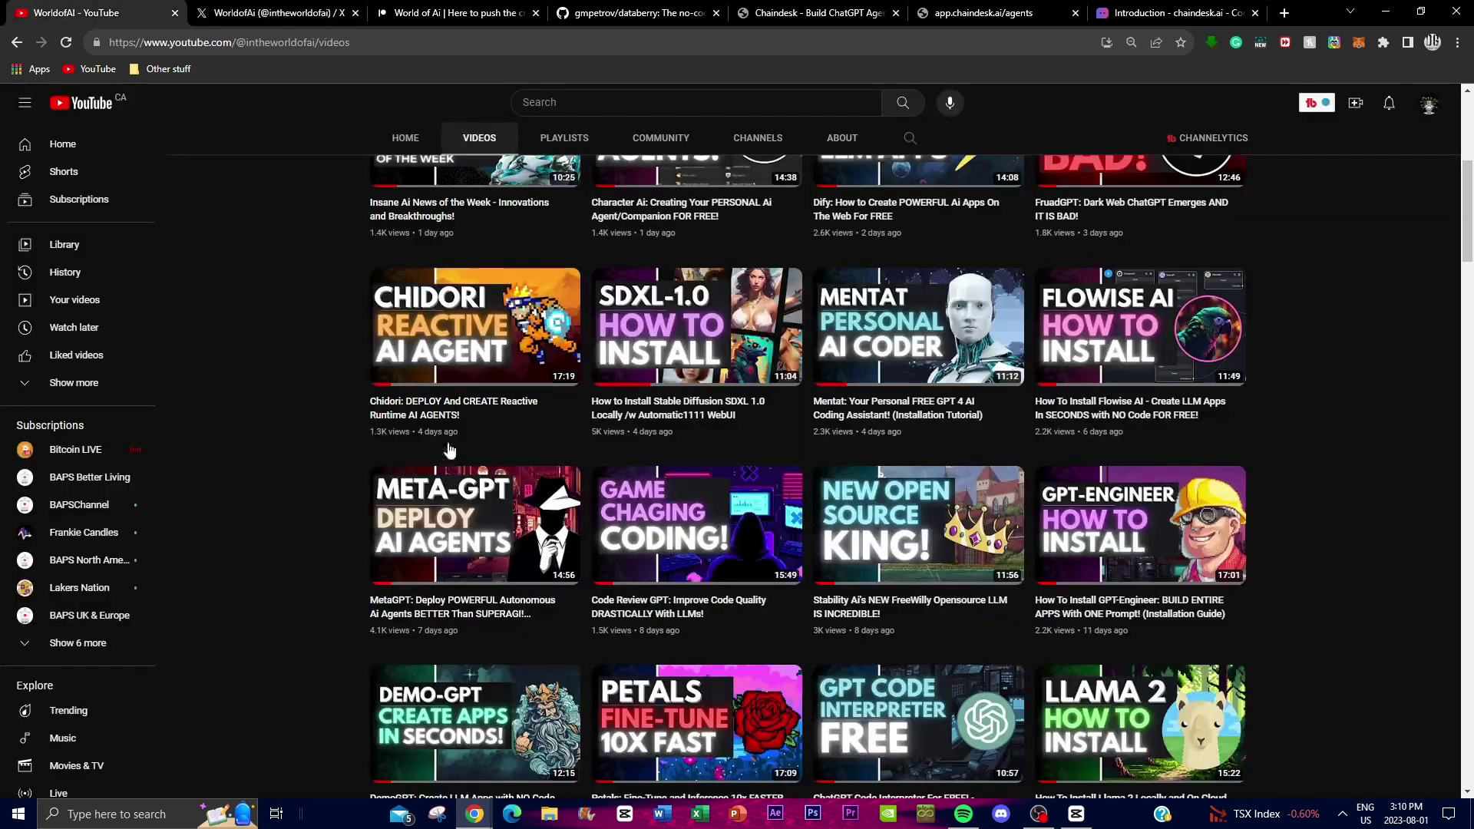
pyautogui.scroll(5, 436, 481)
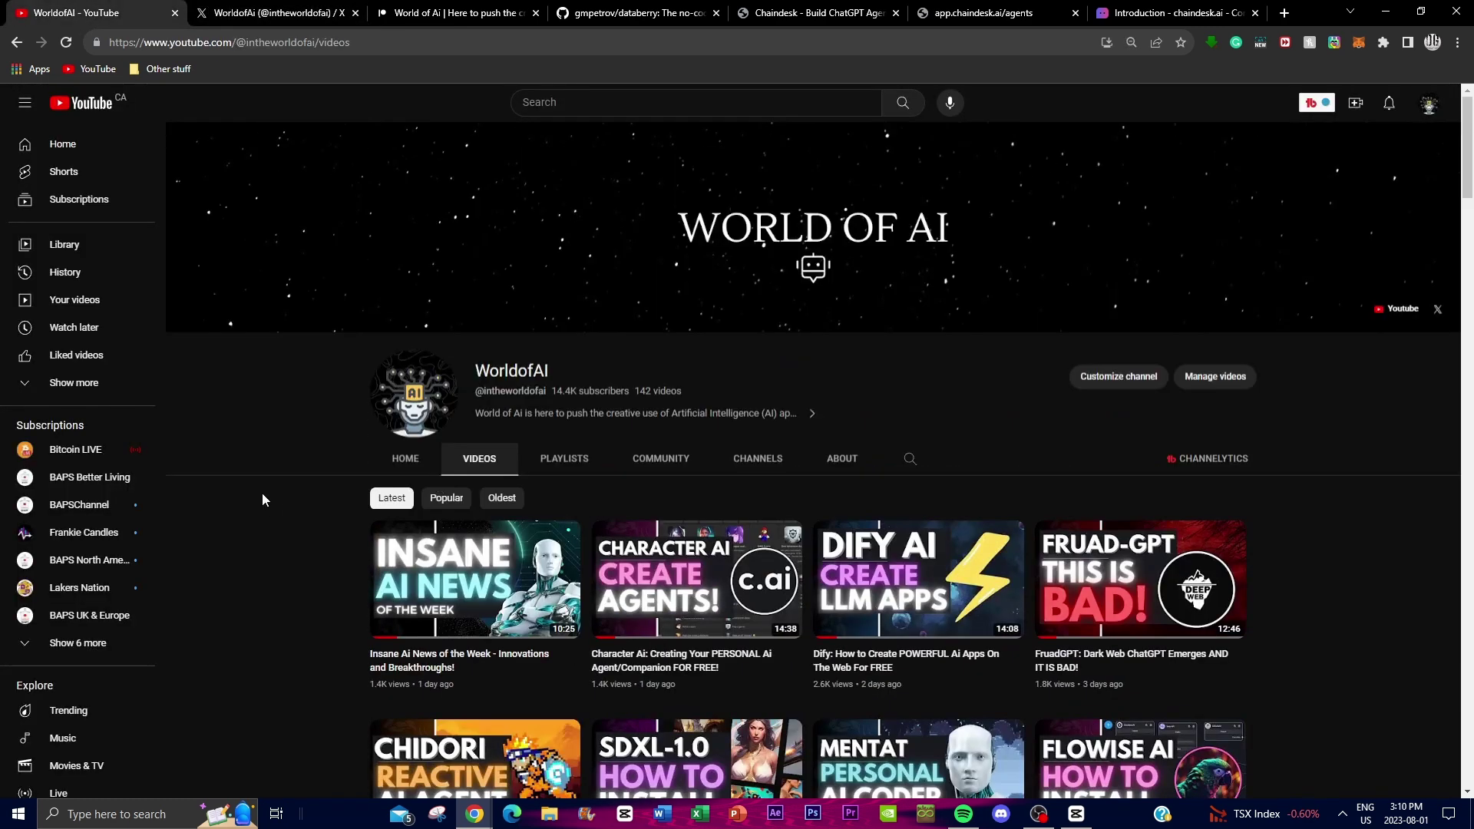
pyautogui.scroll(-20, 238, 492)
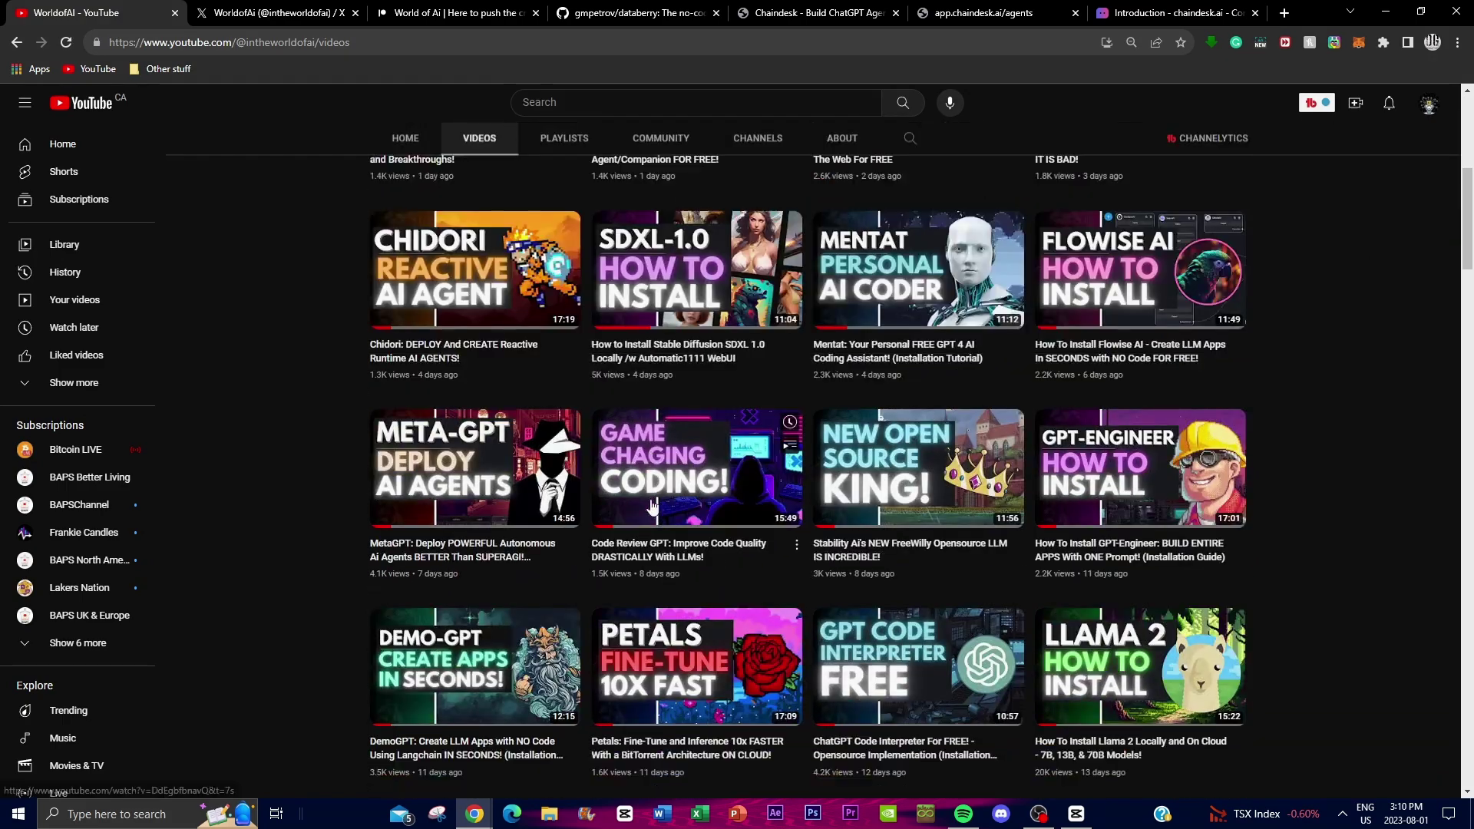
pyautogui.scroll(-17, 649, 513)
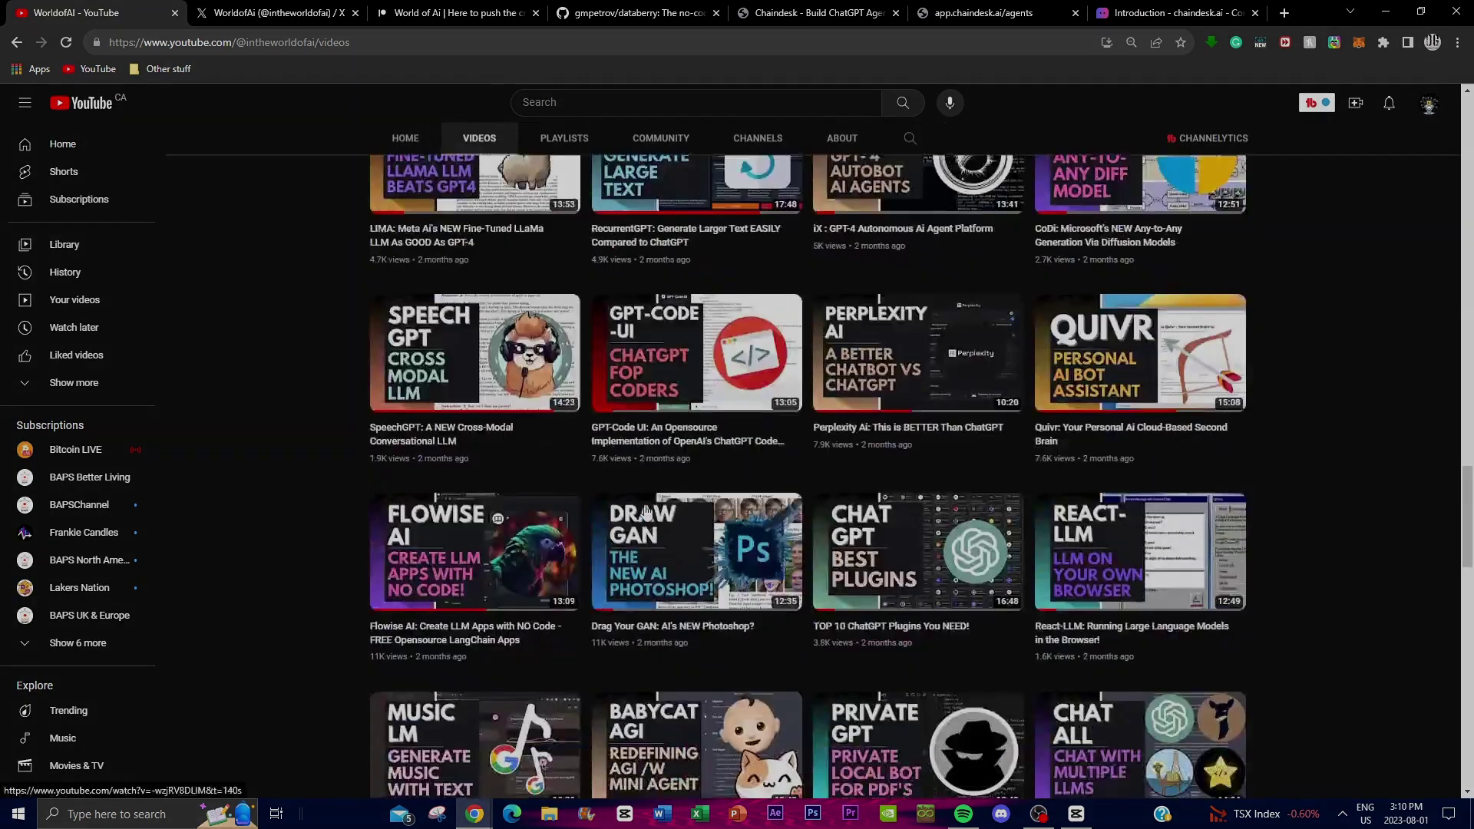
pyautogui.scroll(-2, 635, 519)
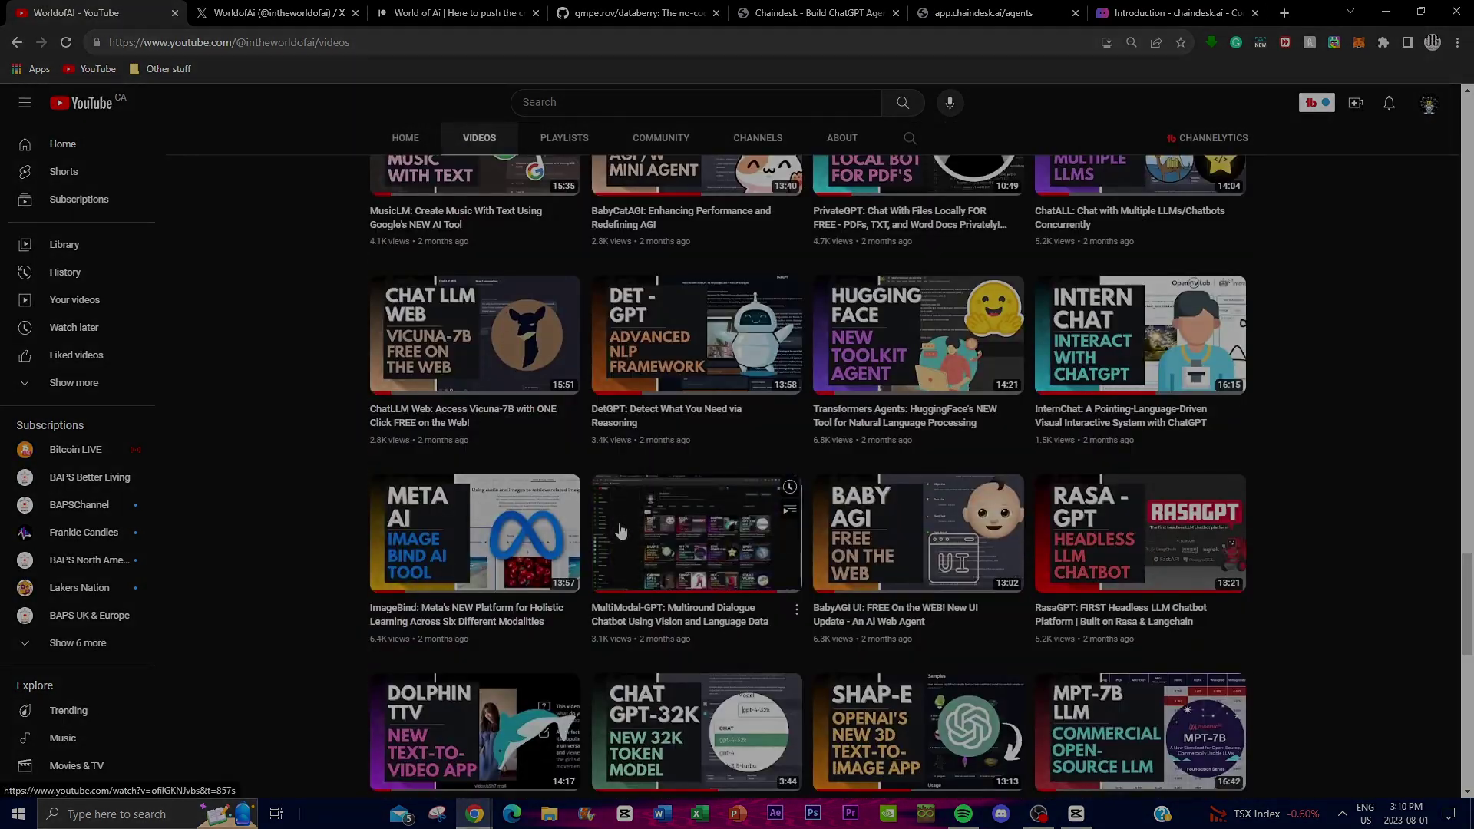